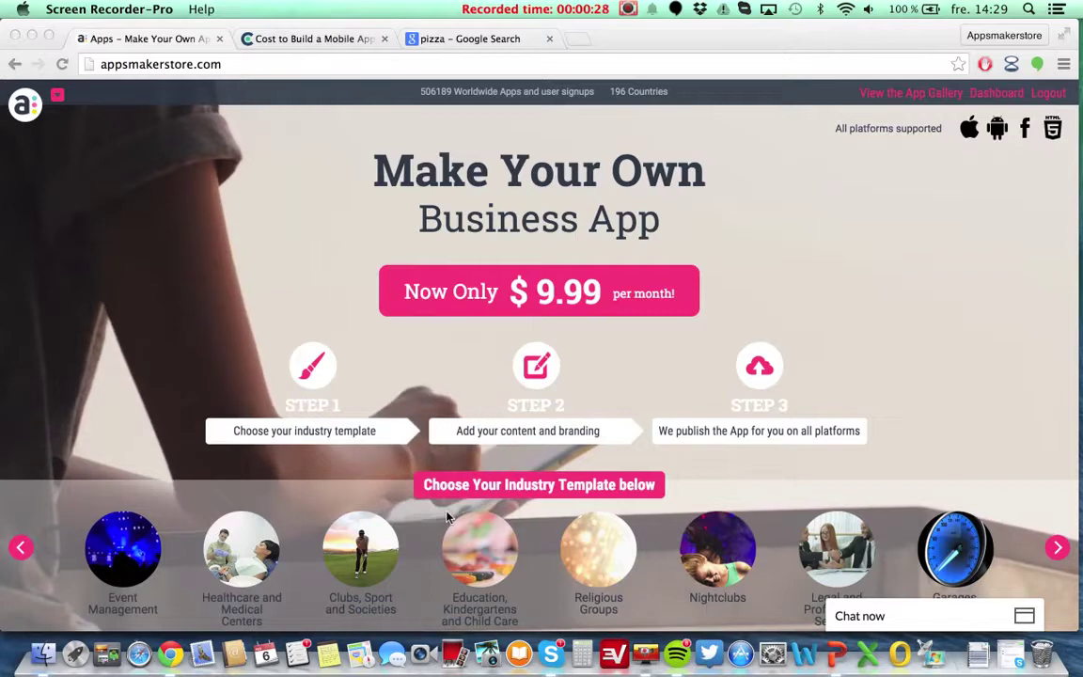
Advance the industry template carousel to reach the Hair, Nail and Beauty Salons template.
{"action": "left_click", "coordinate": [1058, 548]}
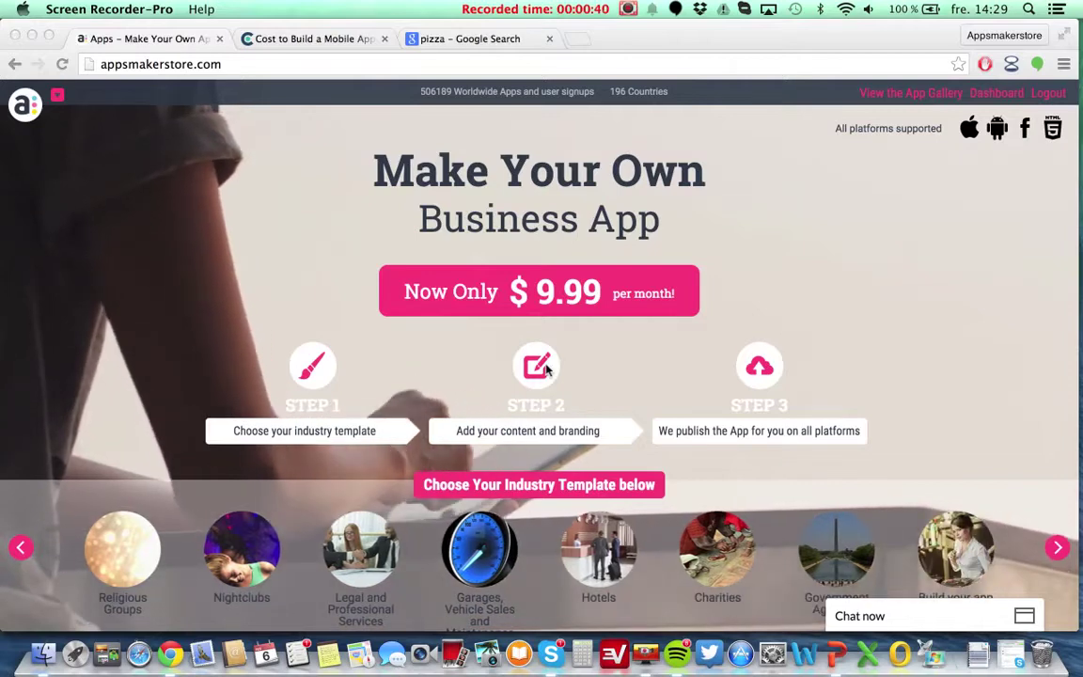
{"action": "left_click", "coordinate": [1058, 550]}
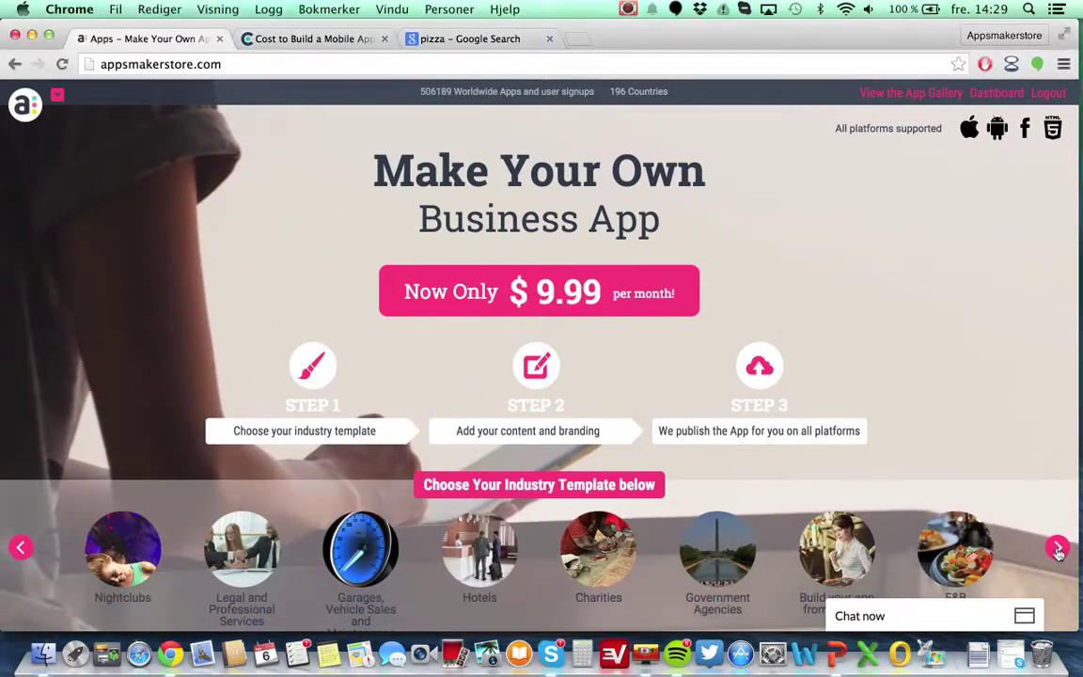
{"action": "left_click", "coordinate": [1058, 550]}
{"action": "left_click", "coordinate": [1057, 550]}
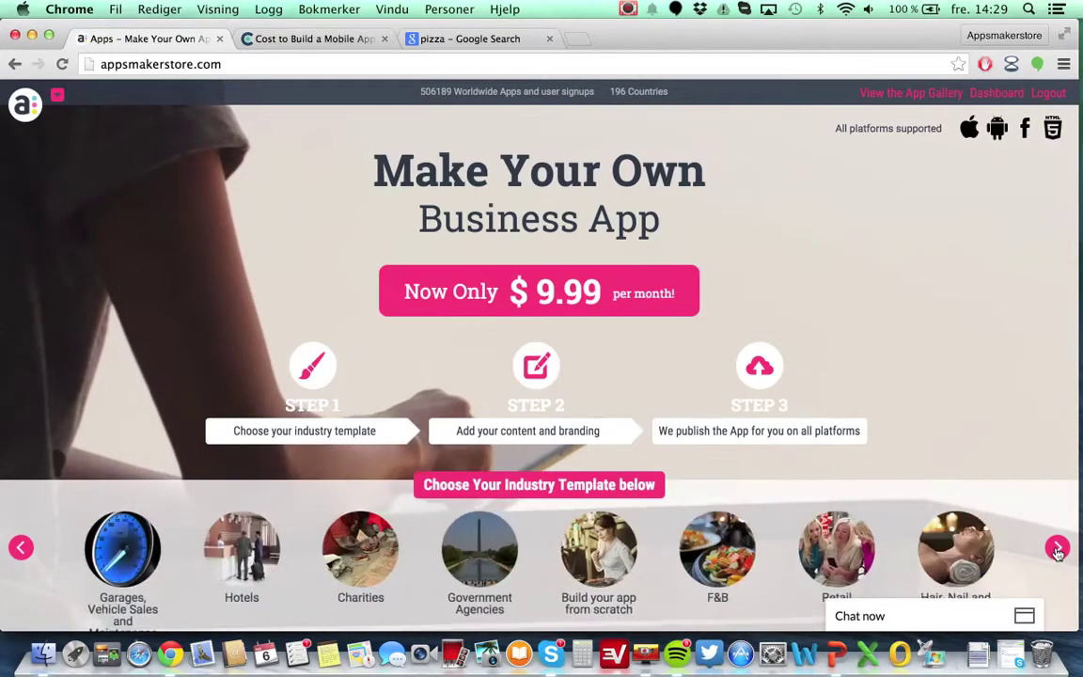
{"action": "left_click", "coordinate": [1058, 550]}
{"action": "left_click", "coordinate": [831, 545]}
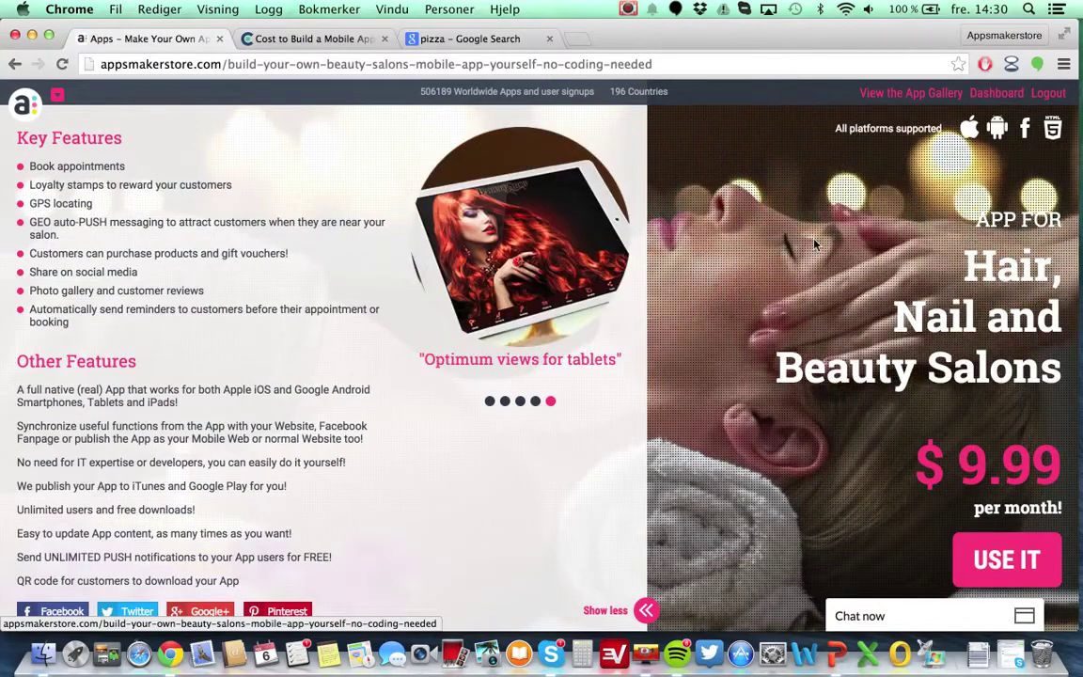
Build the Retail clothing app from the template and open its dashboard.
{"action": "left_click", "coordinate": [1065, 619]}
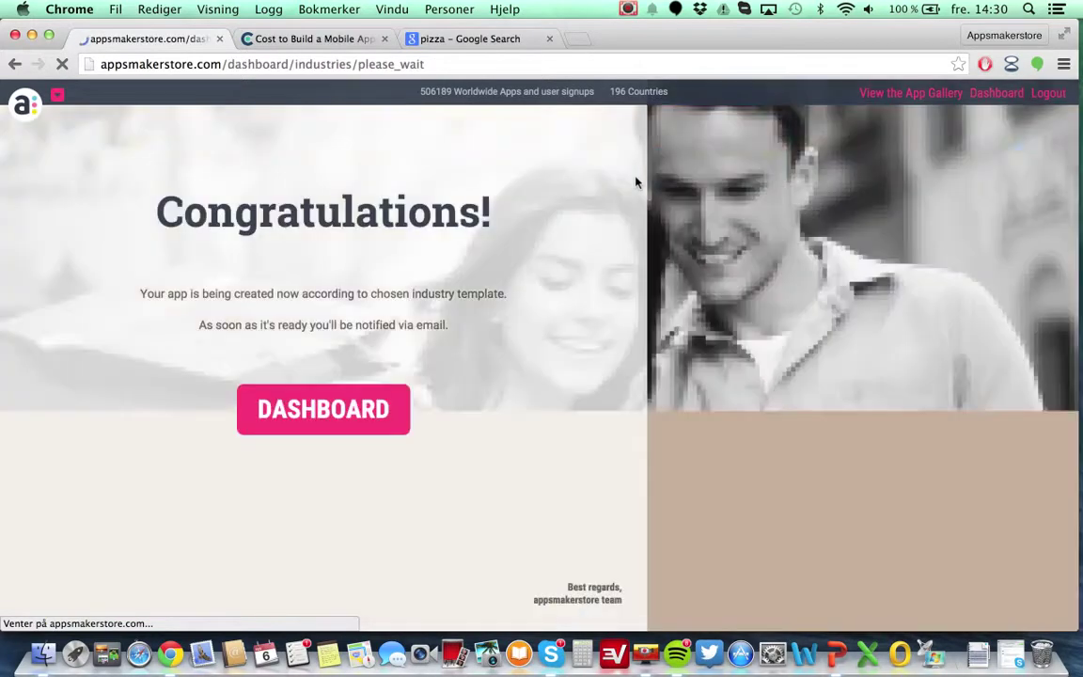
{"action": "left_click", "coordinate": [341, 406]}
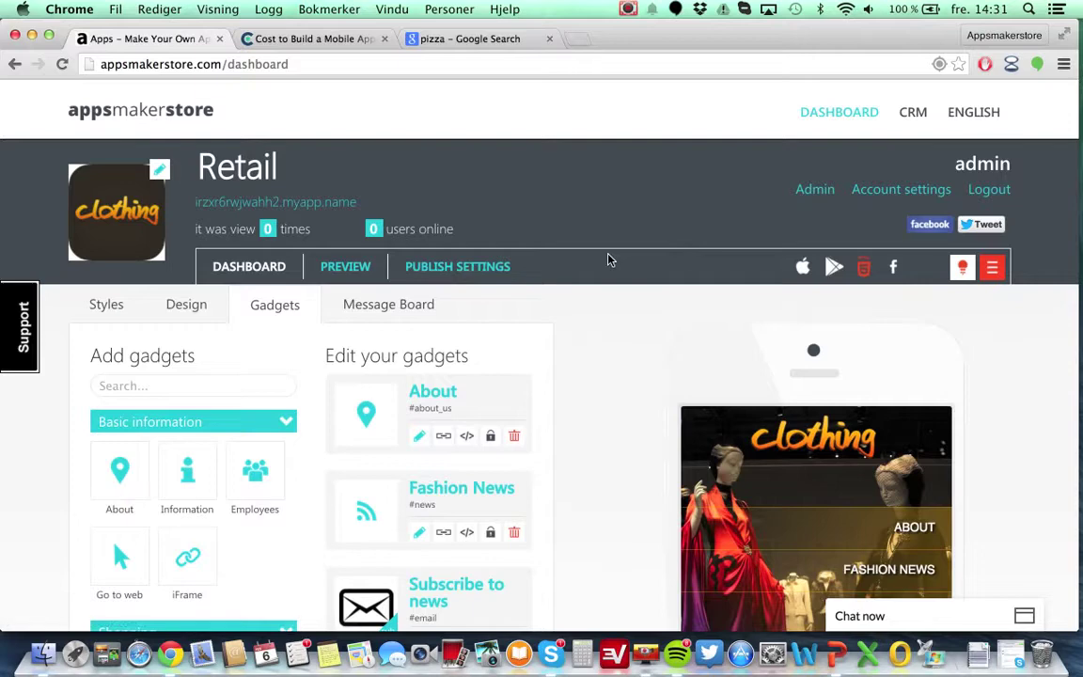
{"action": "scroll", "coordinate": [609, 258], "scroll_direction": "down", "scroll_amount": 1}
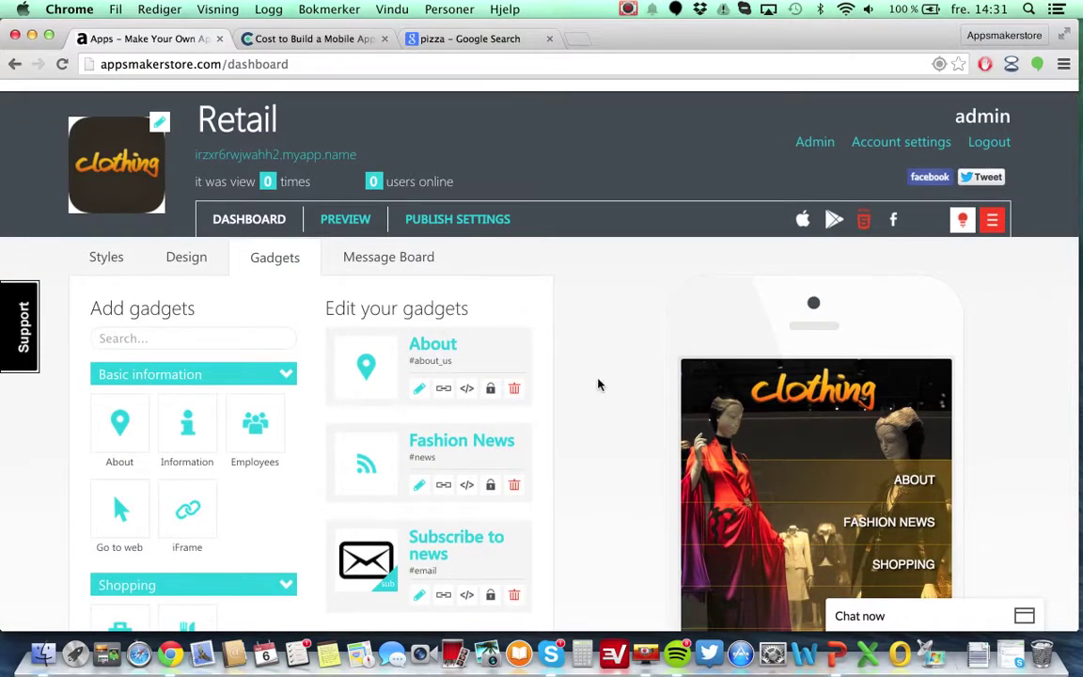
{"action": "scroll", "coordinate": [598, 384], "scroll_direction": "down", "scroll_amount": 8}
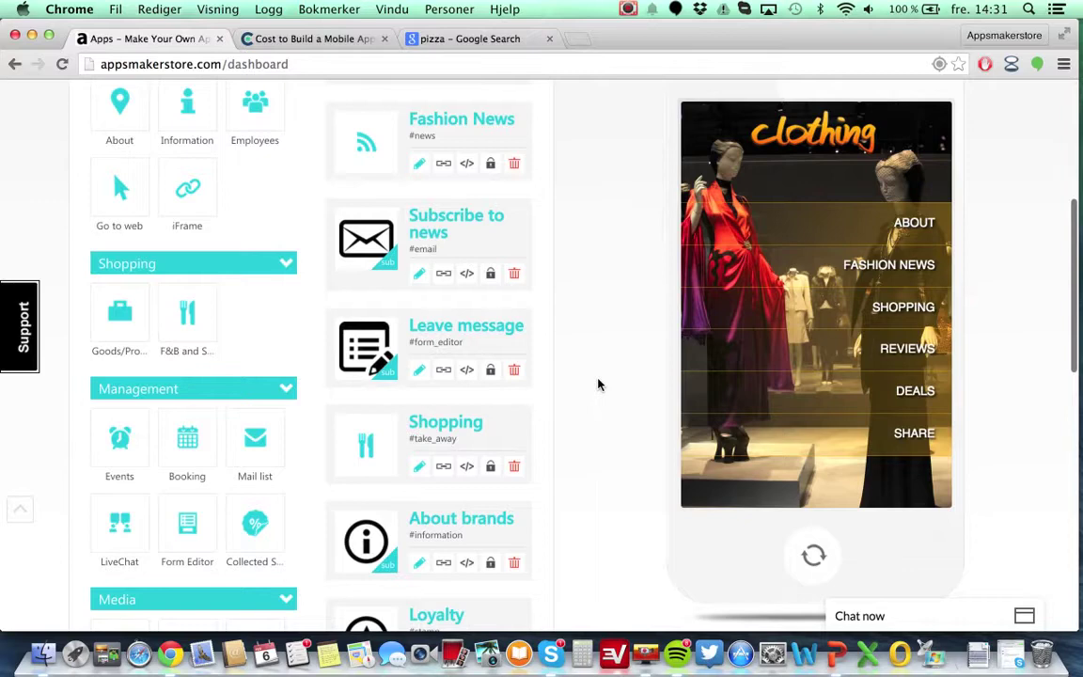
Scroll through the gadgets: About, Fashion News, Subscribe to news, Shopping and Share.
{"action": "scroll", "coordinate": [599, 384], "scroll_direction": "up", "scroll_amount": 6}
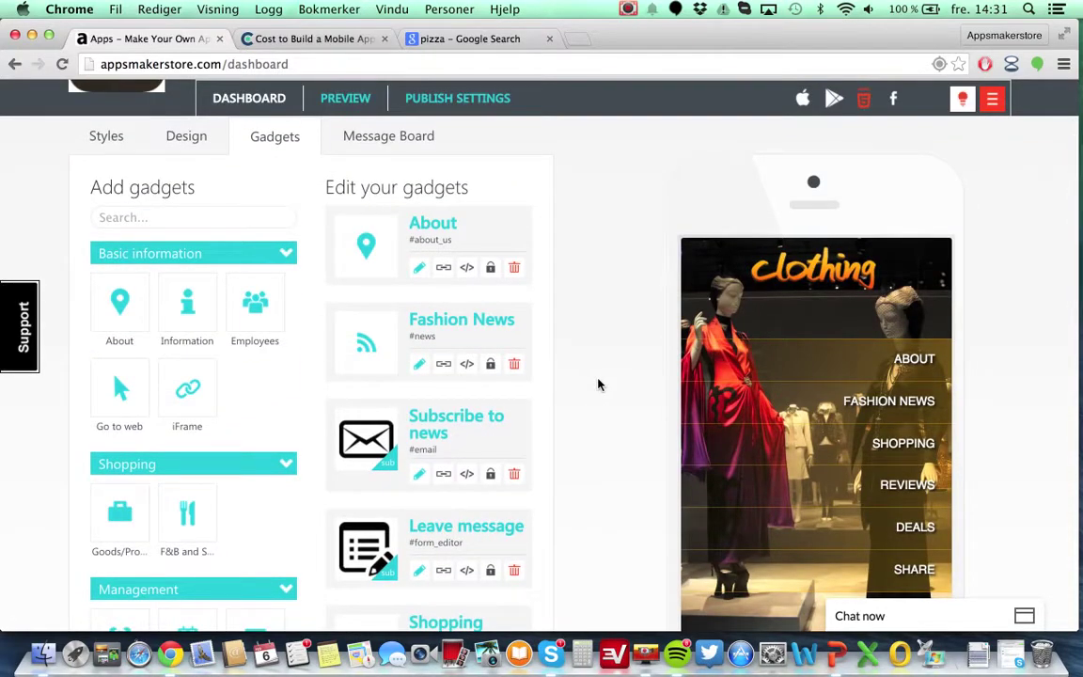
{"action": "scroll", "coordinate": [599, 384], "scroll_direction": "up", "scroll_amount": 1}
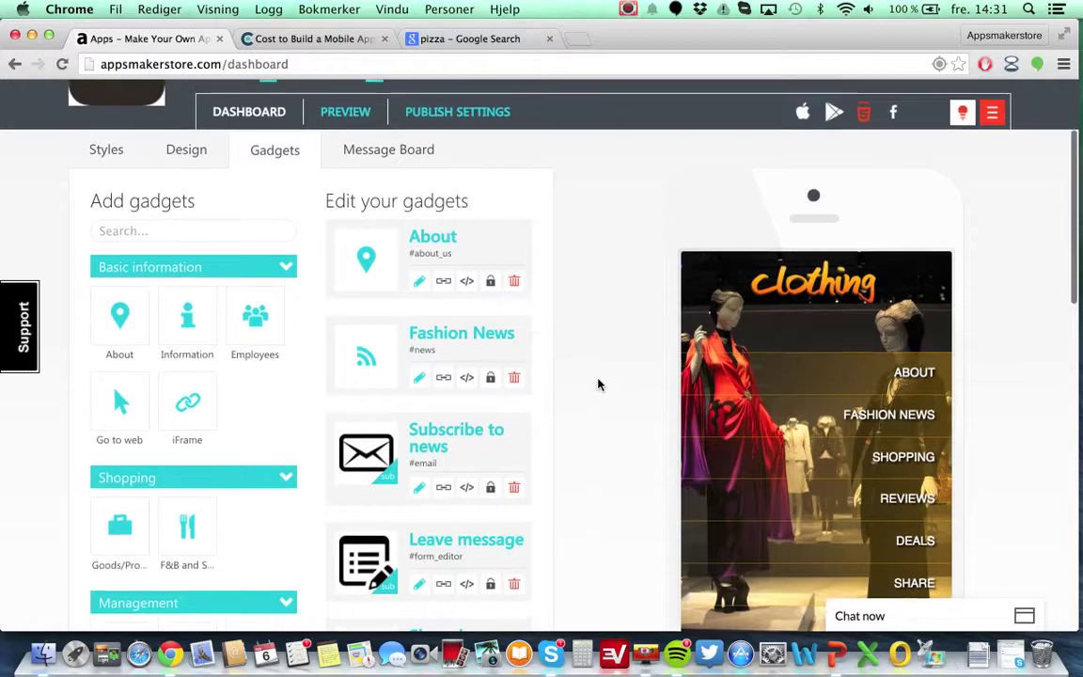
{"action": "scroll", "coordinate": [599, 385], "scroll_direction": "down", "scroll_amount": 3}
{"action": "scroll", "coordinate": [598, 384], "scroll_direction": "up", "scroll_amount": 6}
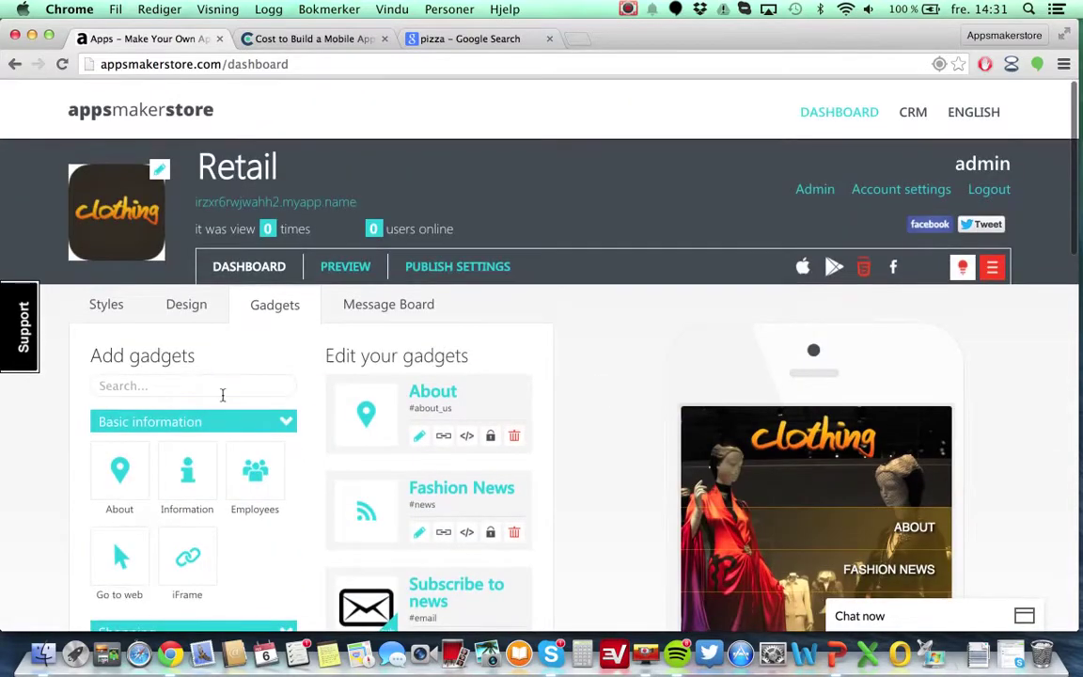
{"action": "scroll", "coordinate": [583, 423], "scroll_direction": "down", "scroll_amount": 5}
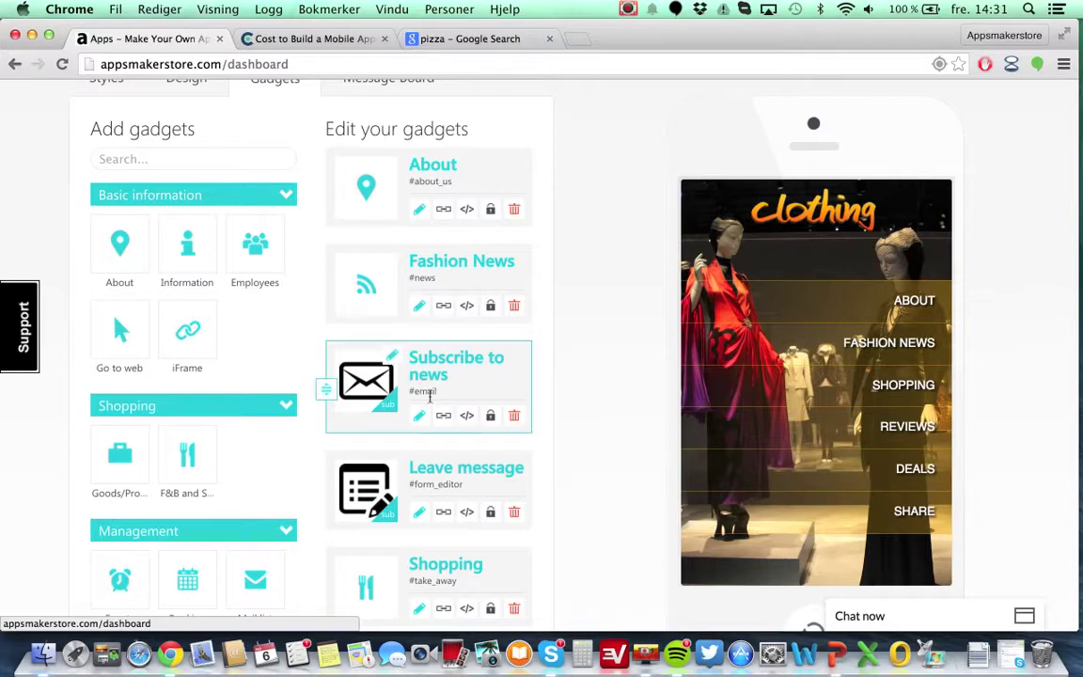
{"action": "scroll", "coordinate": [567, 394], "scroll_direction": "down", "scroll_amount": 3}
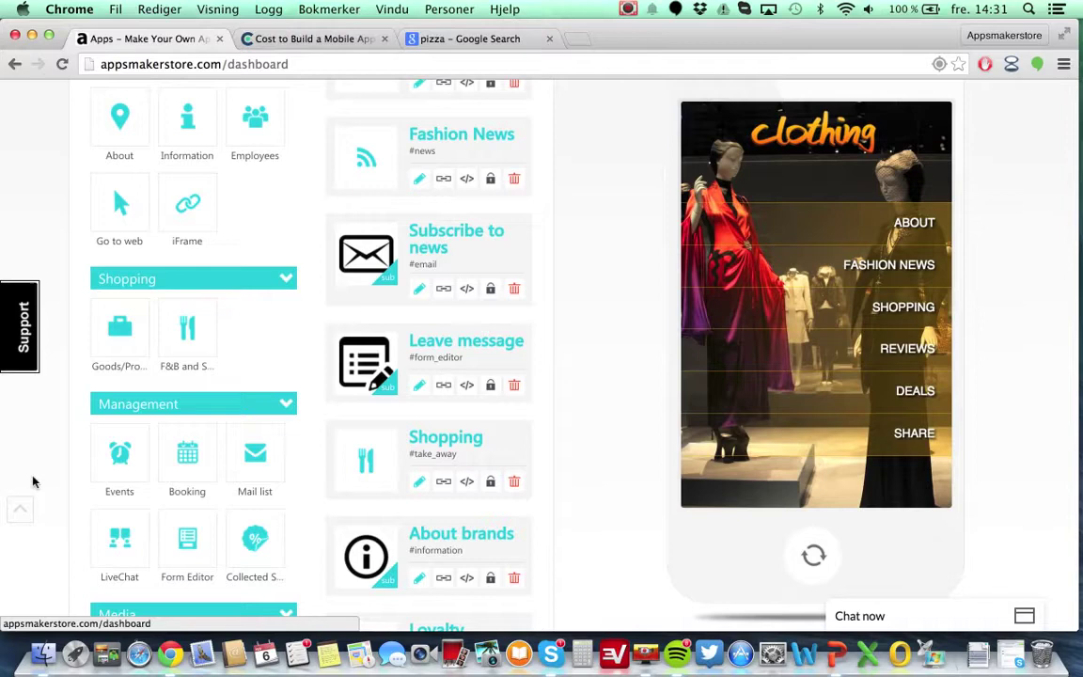
{"action": "scroll", "coordinate": [33, 482], "scroll_direction": "down", "scroll_amount": 8}
{"action": "scroll", "coordinate": [33, 481], "scroll_direction": "down", "scroll_amount": 10}
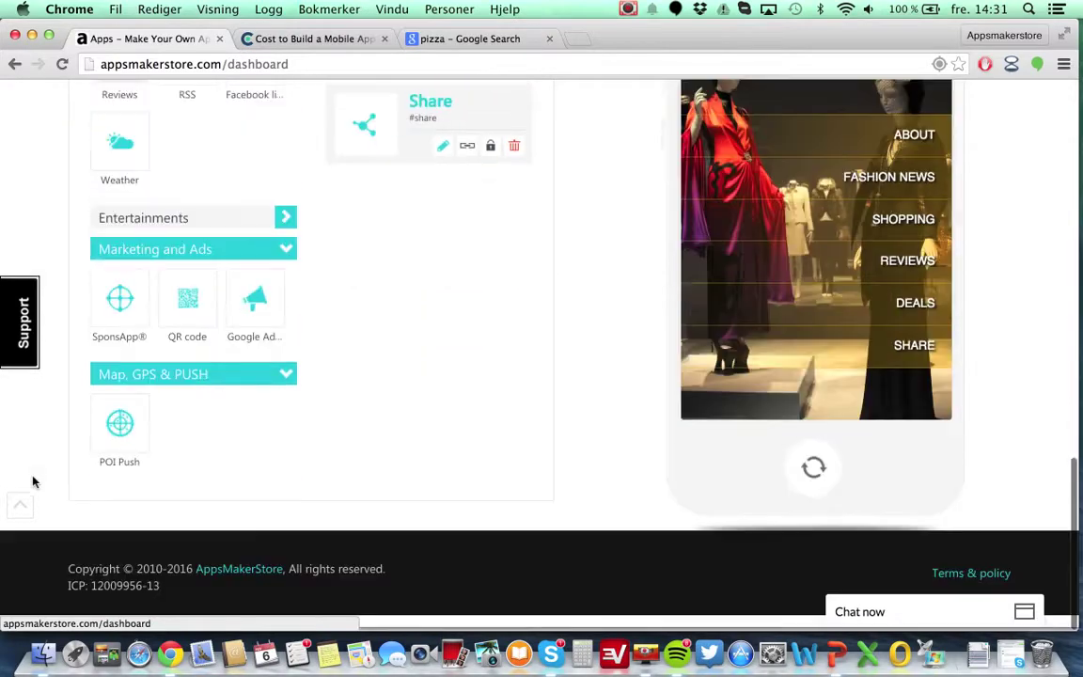
{"action": "scroll", "coordinate": [32, 481], "scroll_direction": "up", "scroll_amount": 20}
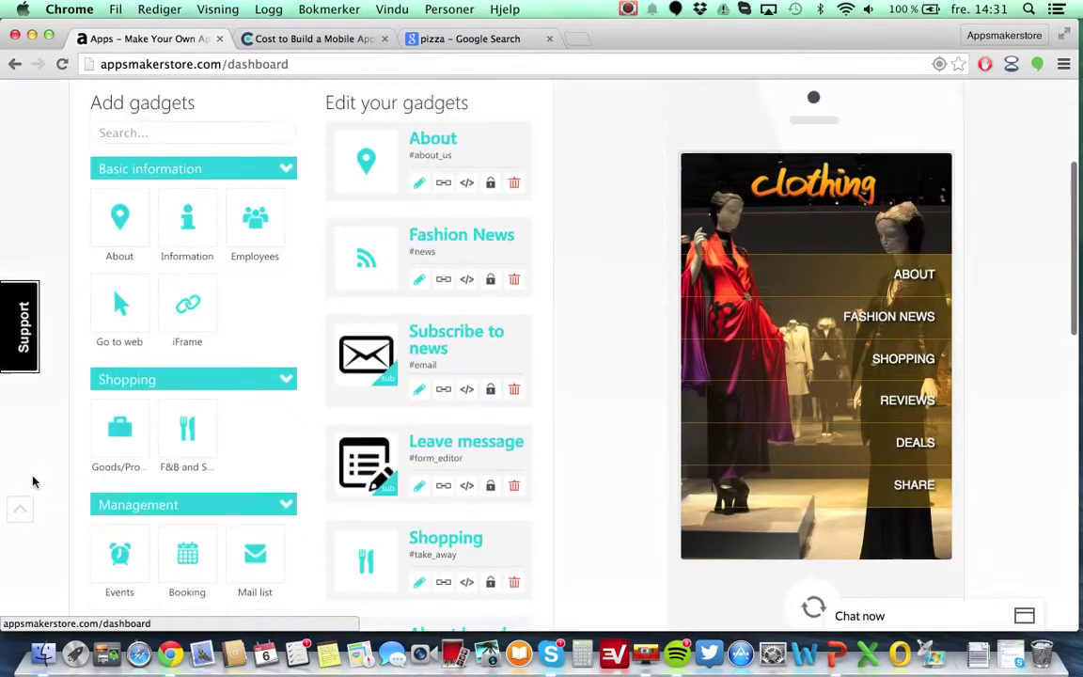
{"action": "scroll", "coordinate": [33, 481], "scroll_direction": "down", "scroll_amount": 1}
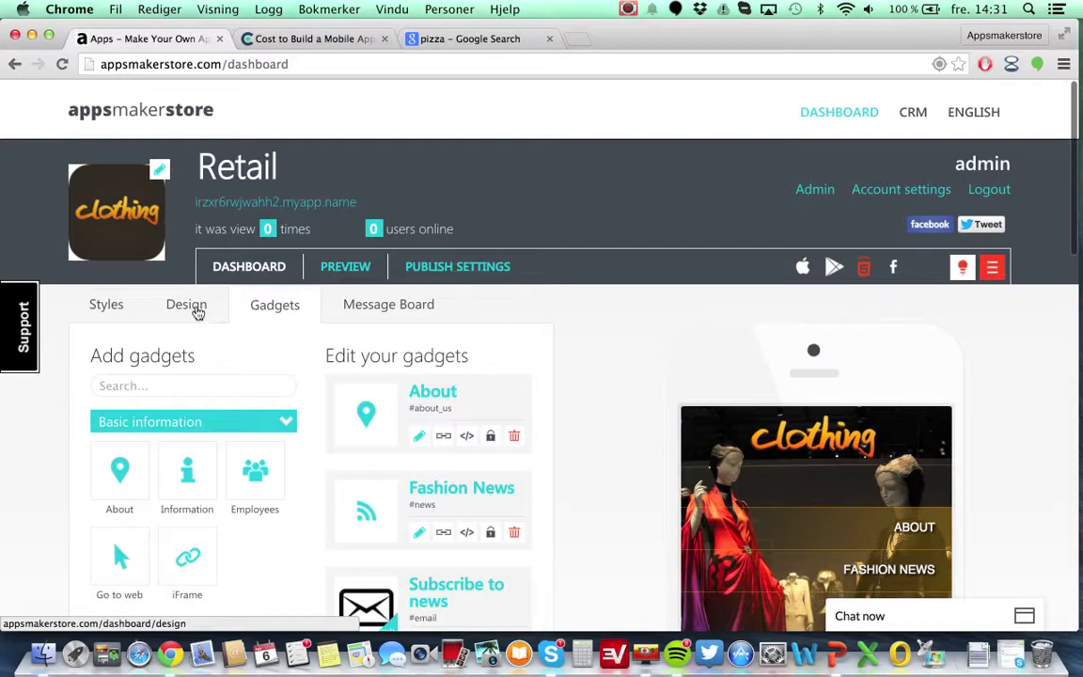
Open the Retail app's Design page with its clothing logo and mannequin backgrounds.
{"action": "left_click", "coordinate": [198, 312]}
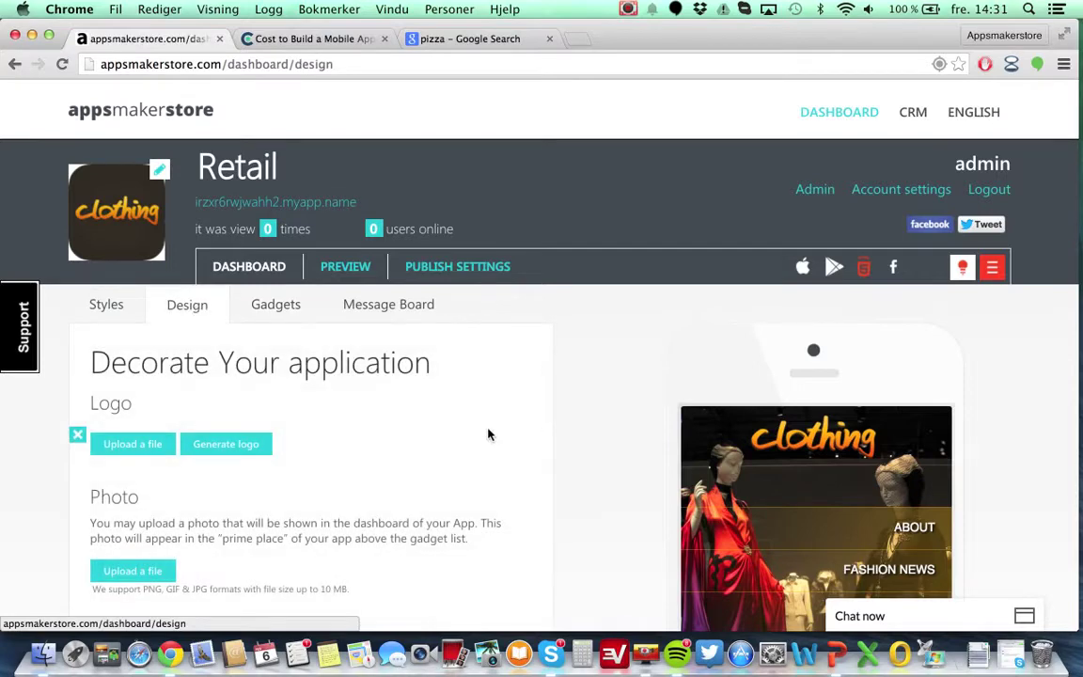
{"action": "scroll", "coordinate": [488, 434], "scroll_direction": "down", "scroll_amount": 3}
{"action": "scroll", "coordinate": [490, 435], "scroll_direction": "up", "scroll_amount": 1}
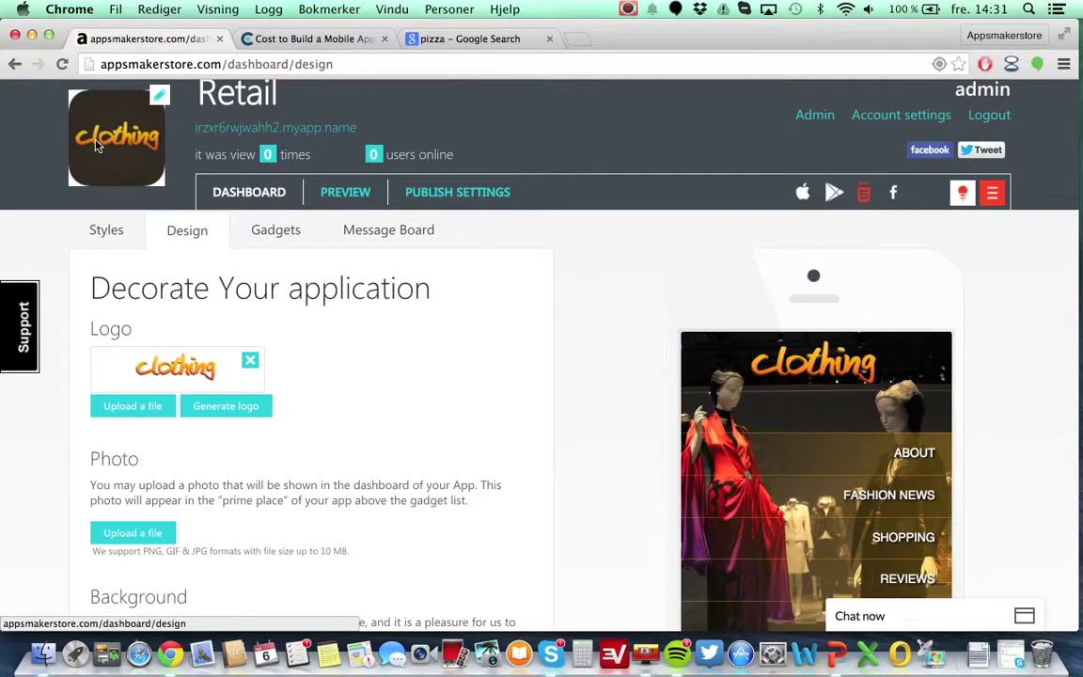
{"action": "scroll", "coordinate": [212, 430], "scroll_direction": "up", "scroll_amount": 3}
{"action": "scroll", "coordinate": [212, 429], "scroll_direction": "down", "scroll_amount": 2}
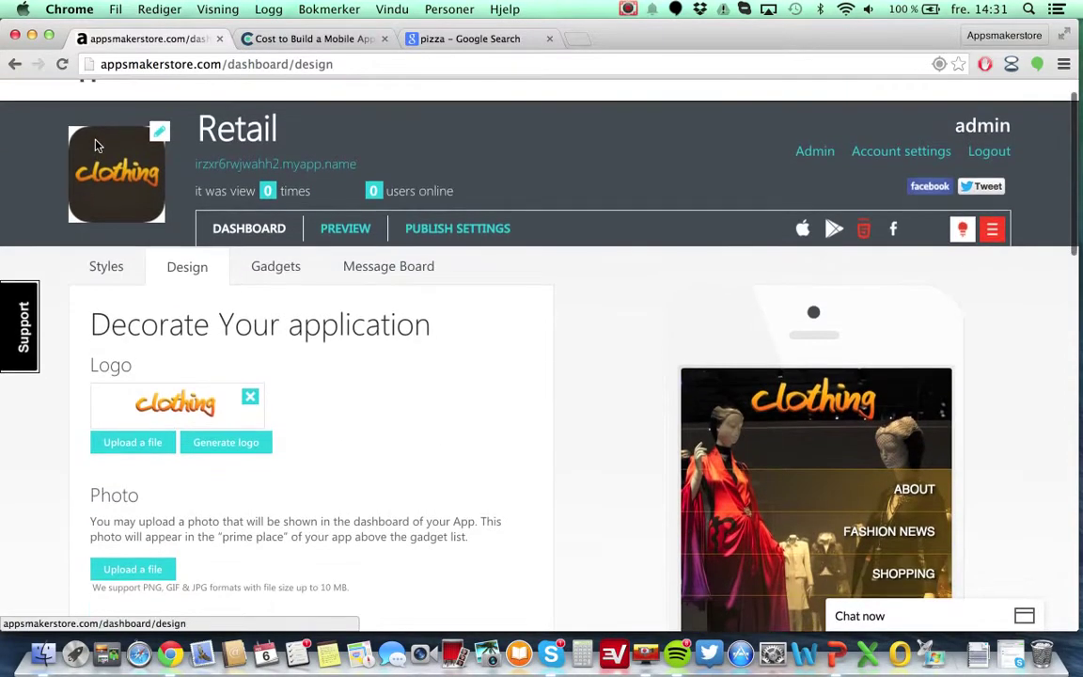
{"action": "scroll", "coordinate": [344, 444], "scroll_direction": "down", "scroll_amount": 4}
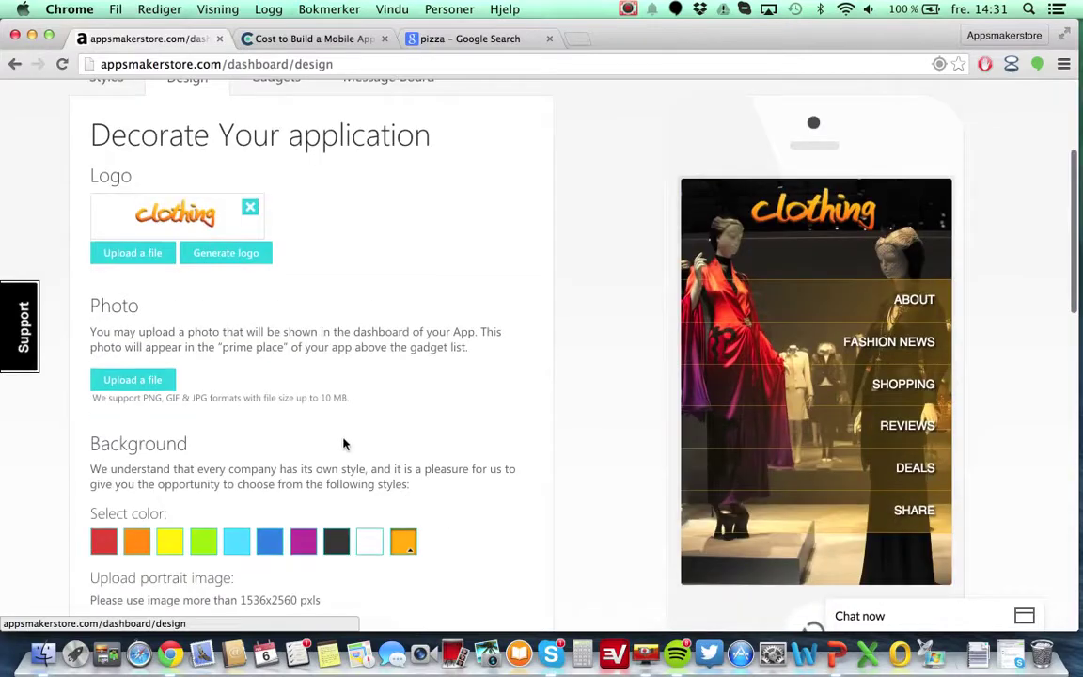
{"action": "scroll", "coordinate": [350, 426], "scroll_direction": "down", "scroll_amount": 5}
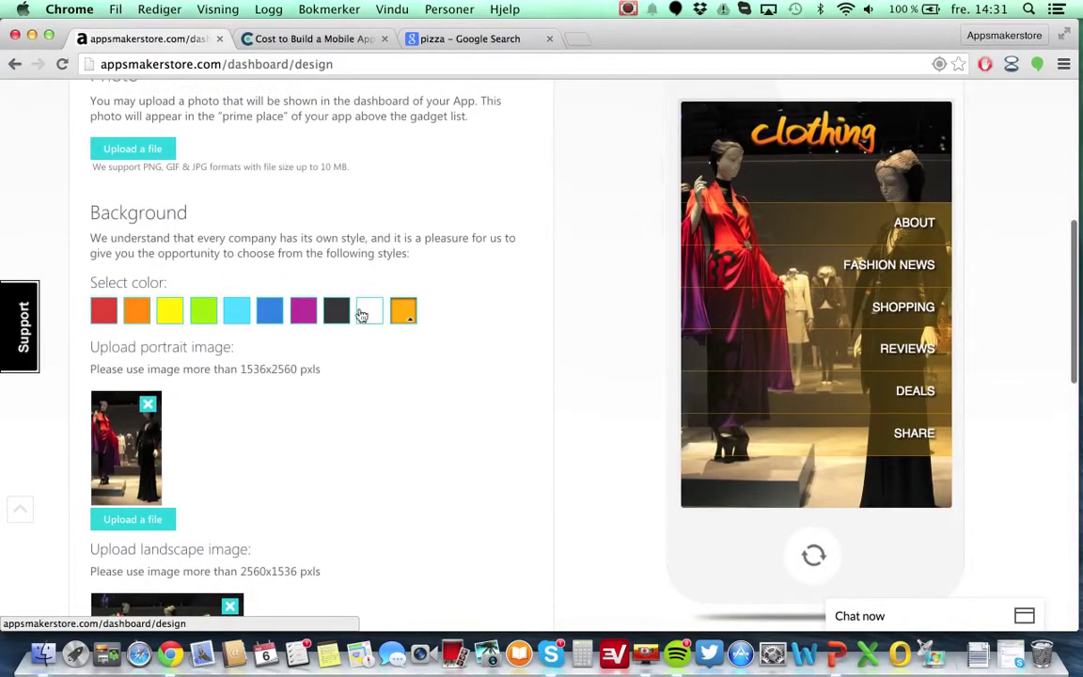
{"action": "scroll", "coordinate": [408, 423], "scroll_direction": "down", "scroll_amount": 6}
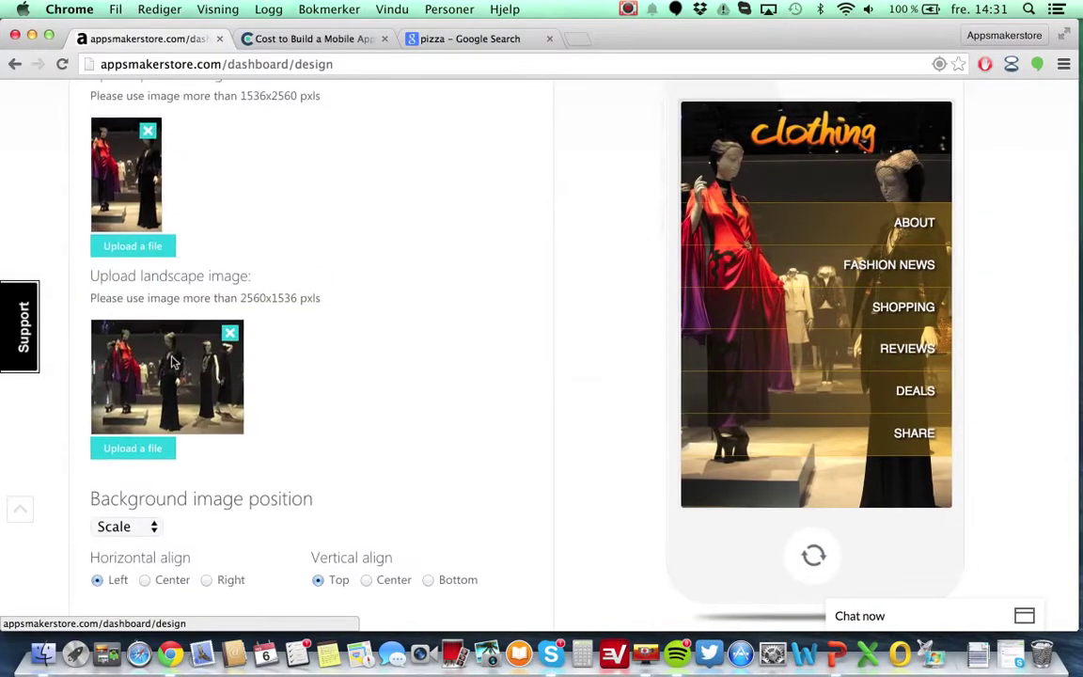
Scroll back through the design settings to the top of the page.
{"action": "scroll", "coordinate": [433, 341], "scroll_direction": "up", "scroll_amount": 2}
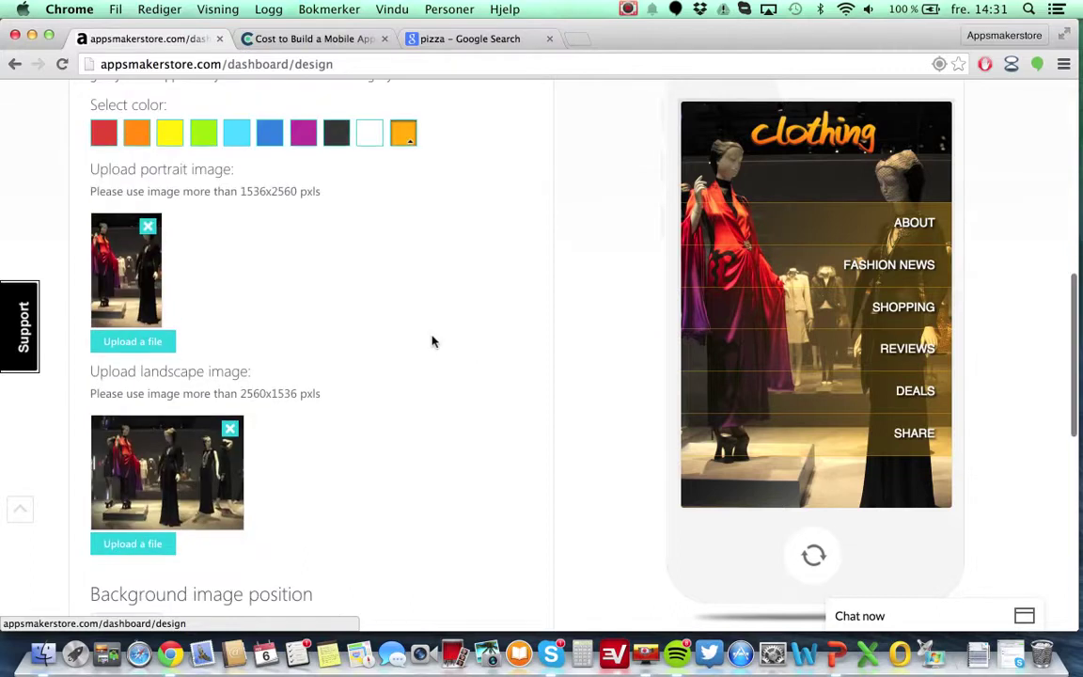
{"action": "scroll", "coordinate": [432, 341], "scroll_direction": "up", "scroll_amount": 3}
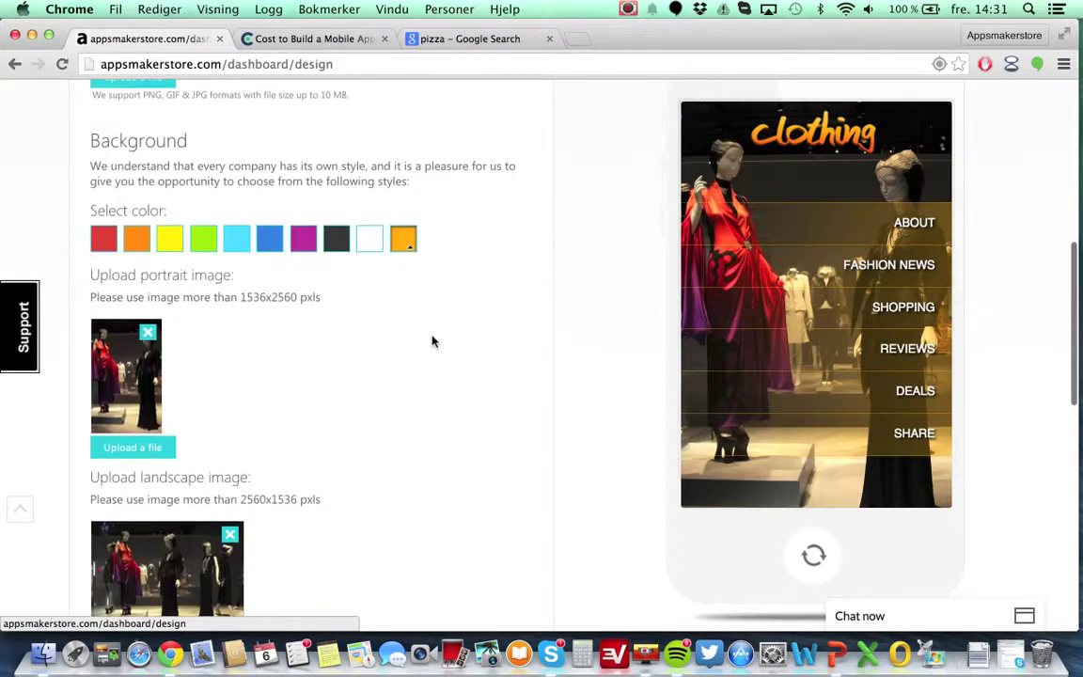
{"action": "scroll", "coordinate": [433, 341], "scroll_direction": "down", "scroll_amount": 2}
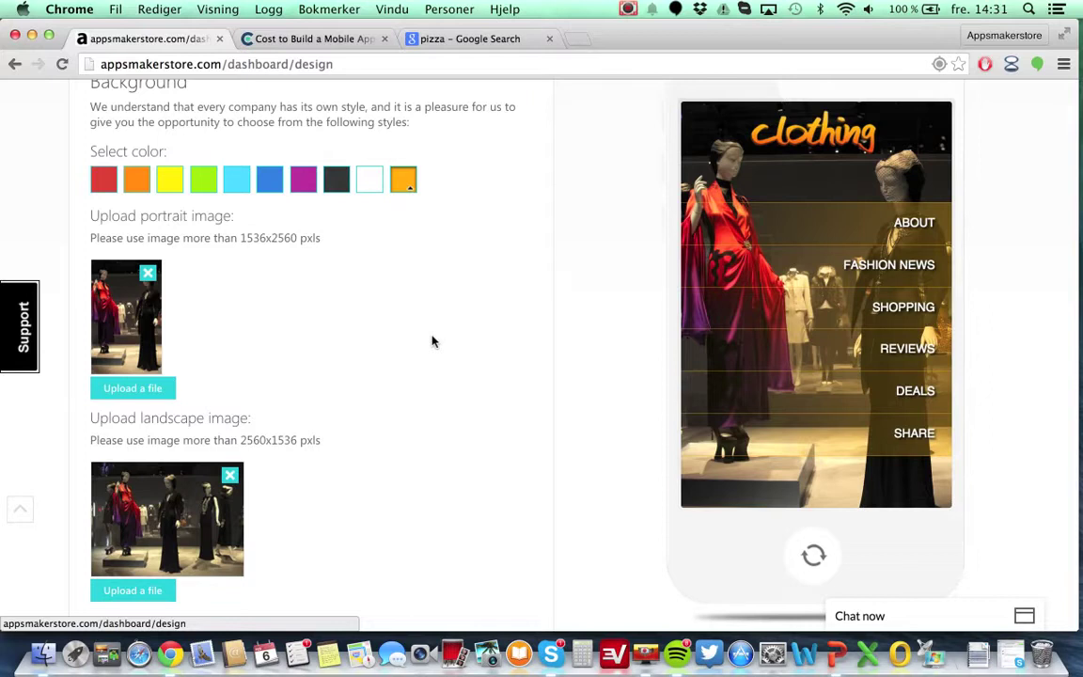
{"action": "scroll", "coordinate": [432, 341], "scroll_direction": "down", "scroll_amount": 4}
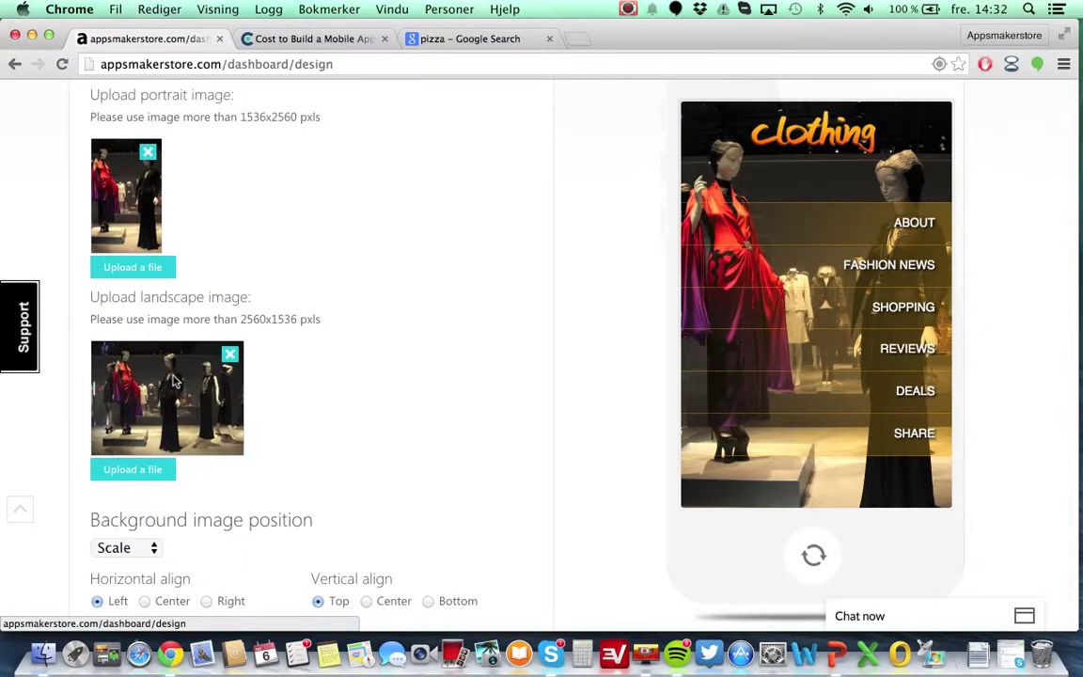
{"action": "scroll", "coordinate": [452, 396], "scroll_direction": "down", "scroll_amount": 3}
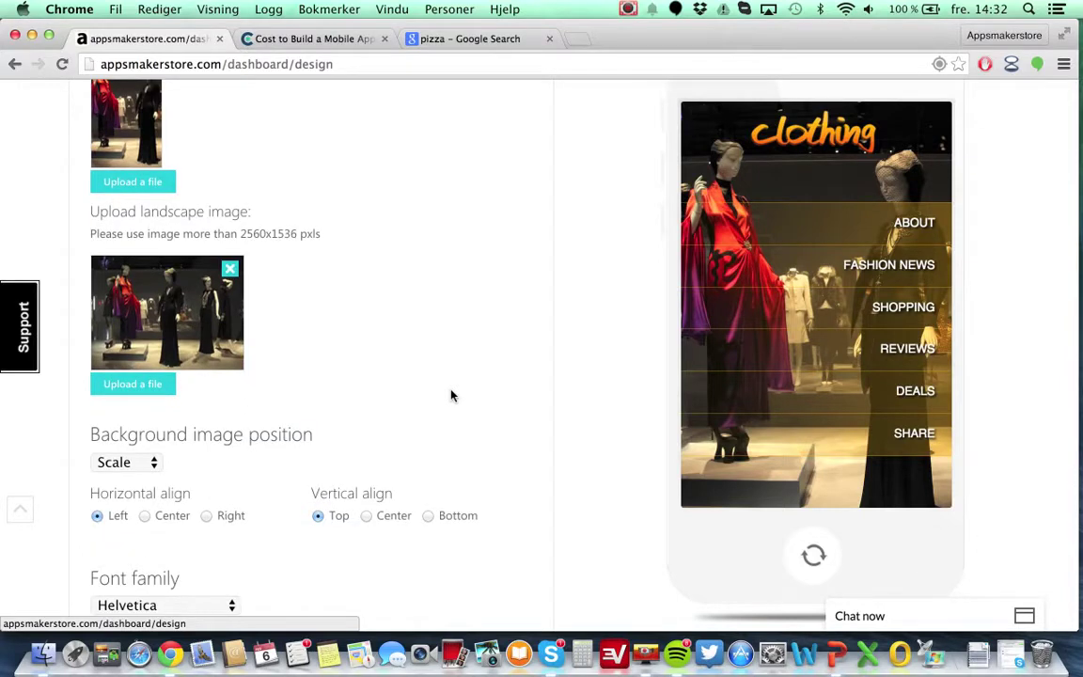
{"action": "scroll", "coordinate": [451, 395], "scroll_direction": "up", "scroll_amount": 1}
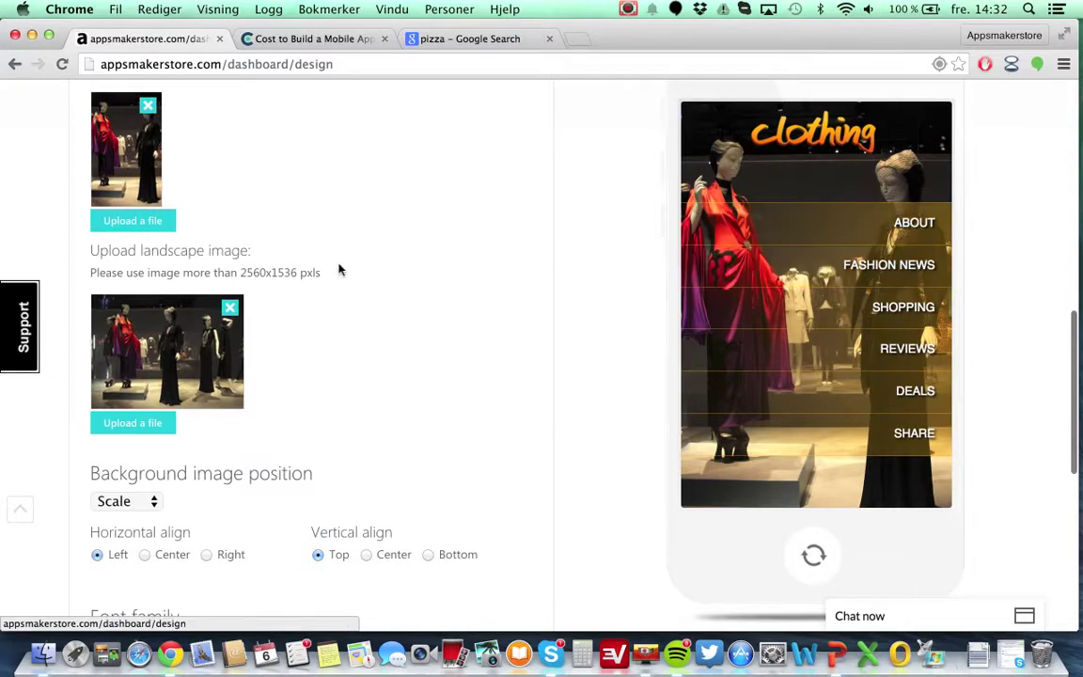
{"action": "scroll", "coordinate": [339, 270], "scroll_direction": "down", "scroll_amount": 10}
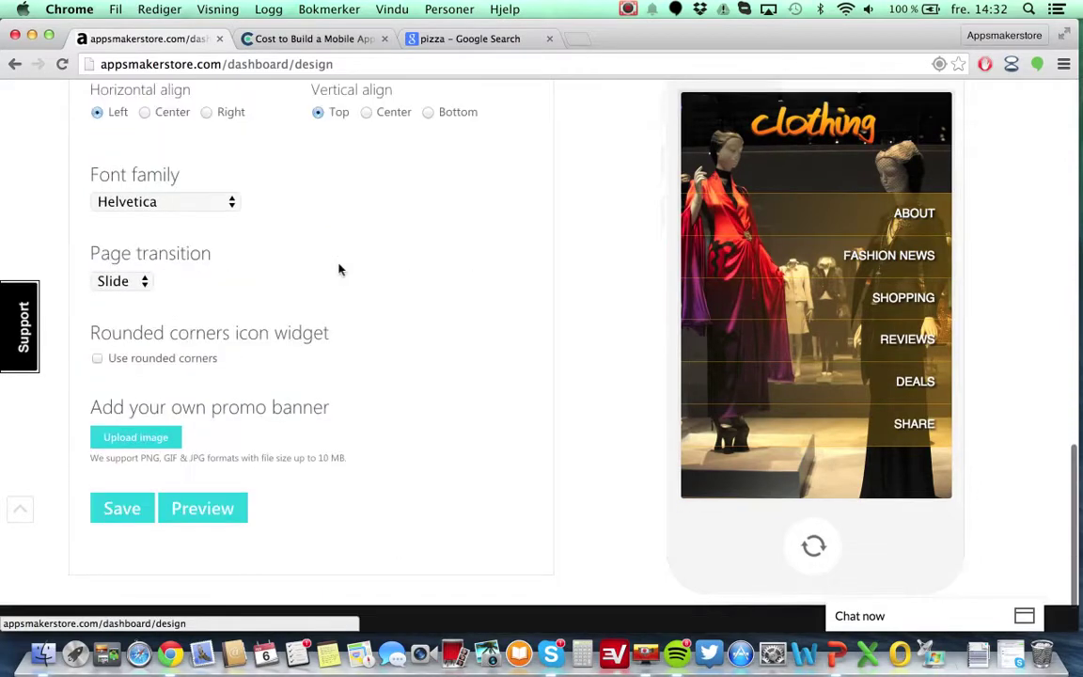
{"action": "scroll", "coordinate": [339, 270], "scroll_direction": "up", "scroll_amount": 15}
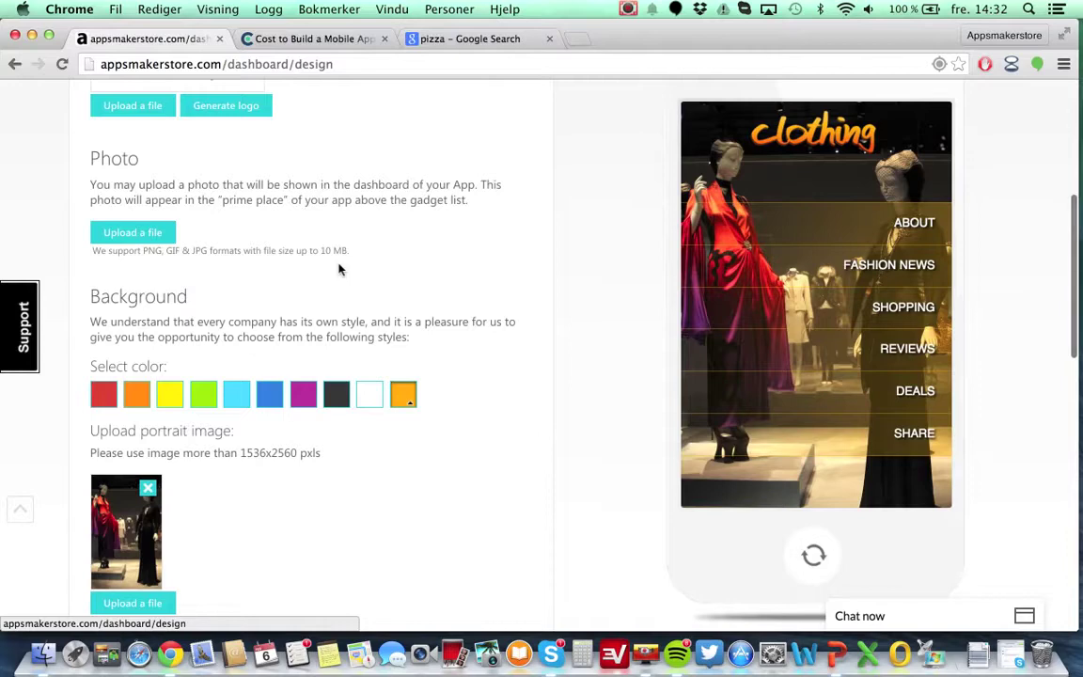
{"action": "scroll", "coordinate": [339, 270], "scroll_direction": "up", "scroll_amount": 8}
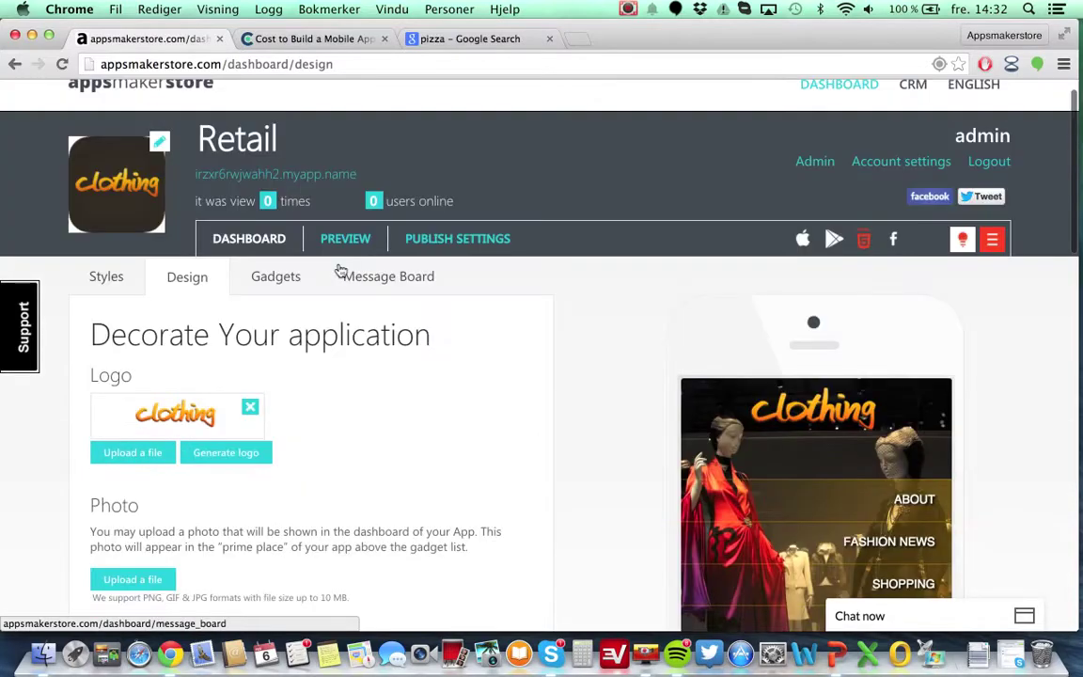
Open the style choices and apply the New York style to the app.
{"action": "left_click", "coordinate": [106, 278]}
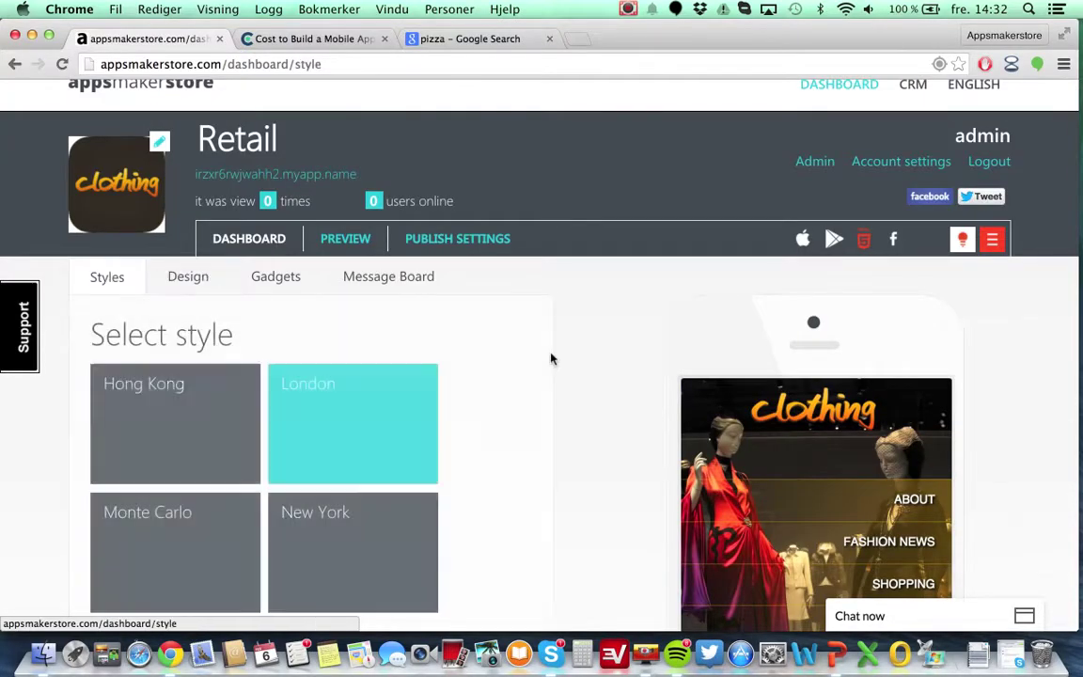
{"action": "scroll", "coordinate": [552, 358], "scroll_direction": "down", "scroll_amount": 3}
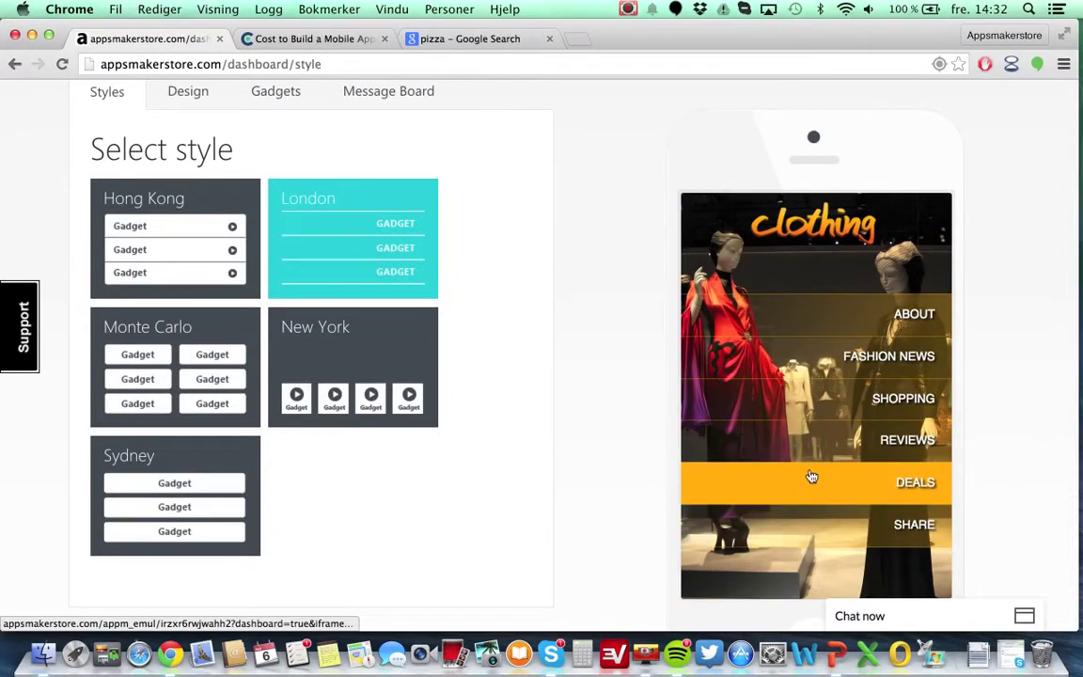
{"action": "left_click", "coordinate": [420, 355]}
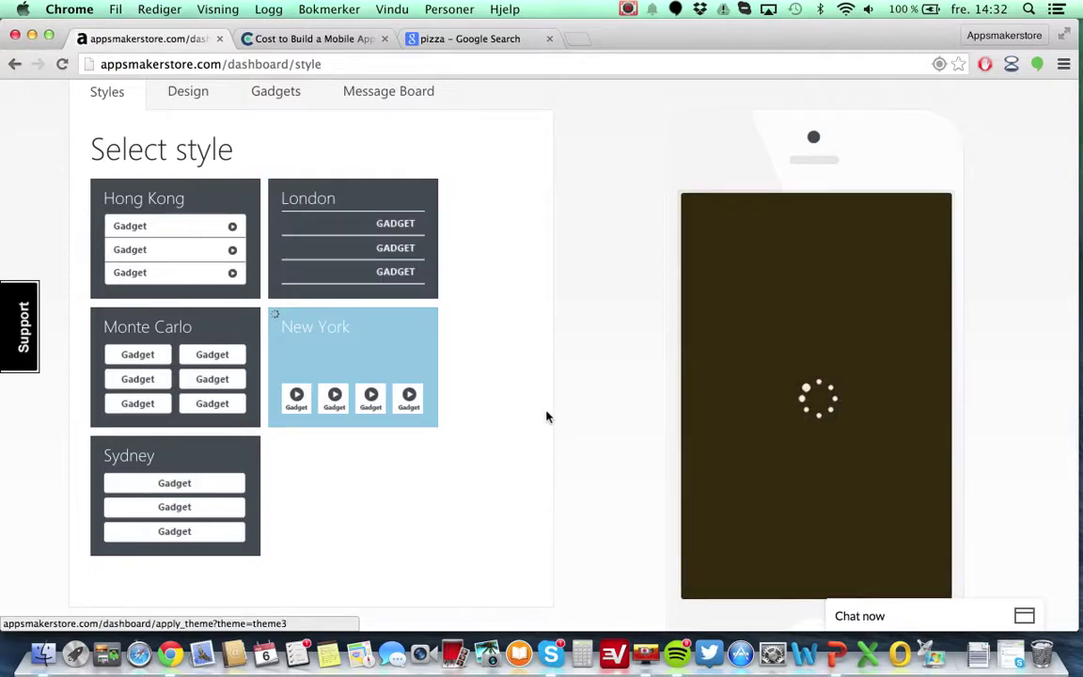
{"action": "scroll", "coordinate": [548, 416], "scroll_direction": "down", "scroll_amount": 3}
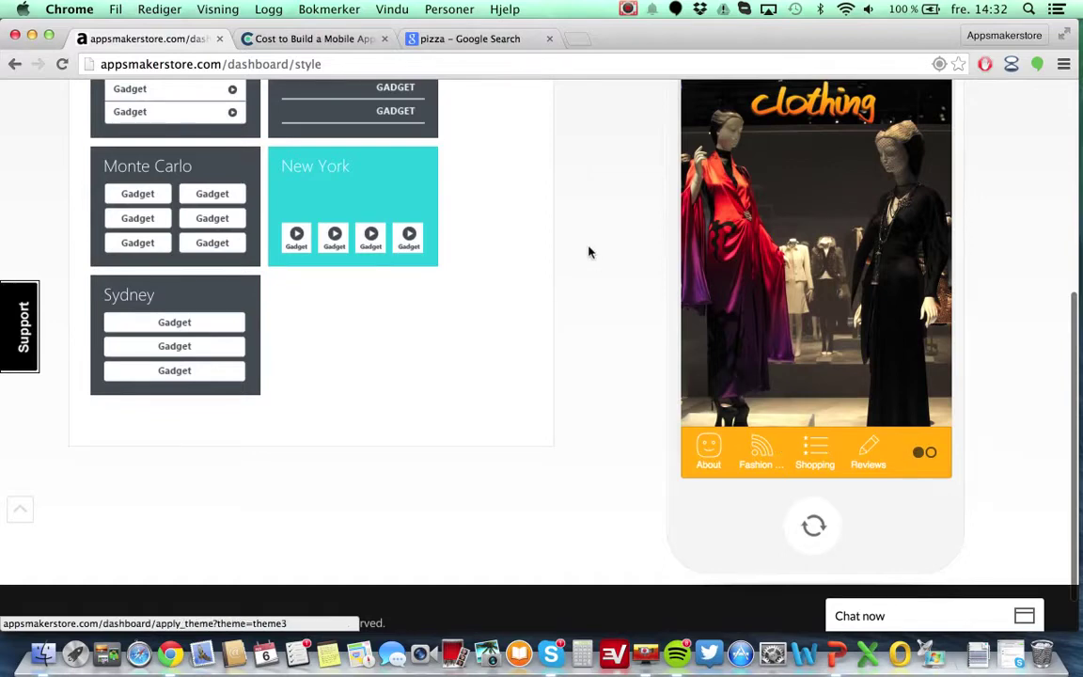
{"action": "scroll", "coordinate": [590, 252], "scroll_direction": "up", "scroll_amount": 3}
Try the Hong Kong and Monte Carlo styles, then switch back to New York.
{"action": "left_click", "coordinate": [169, 243]}
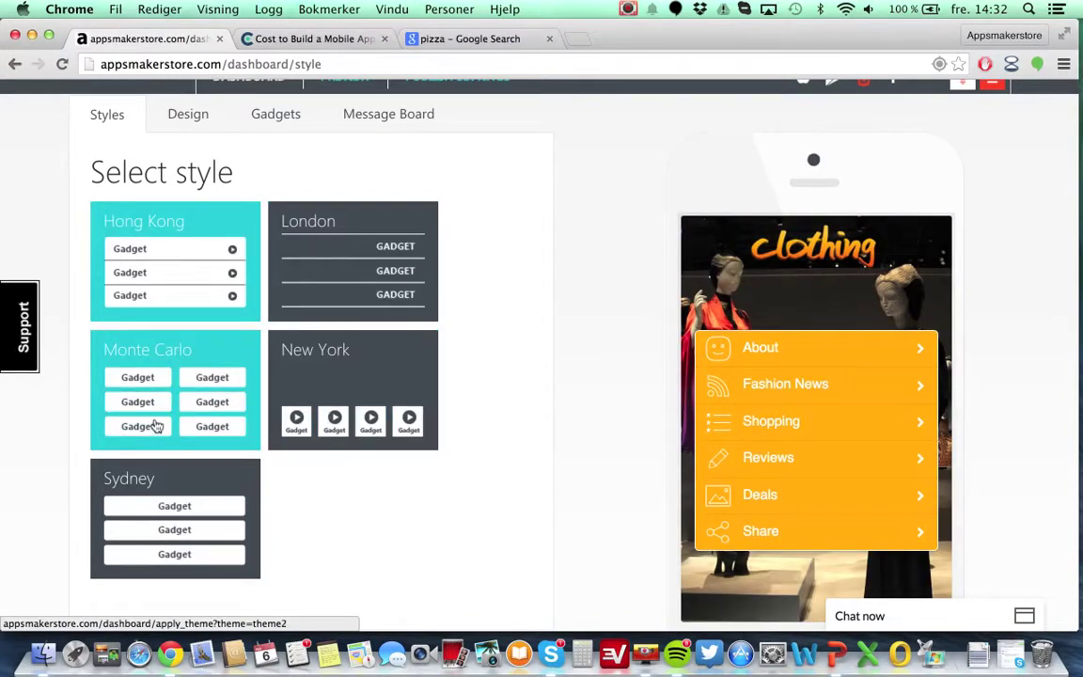
{"action": "left_click", "coordinate": [156, 426]}
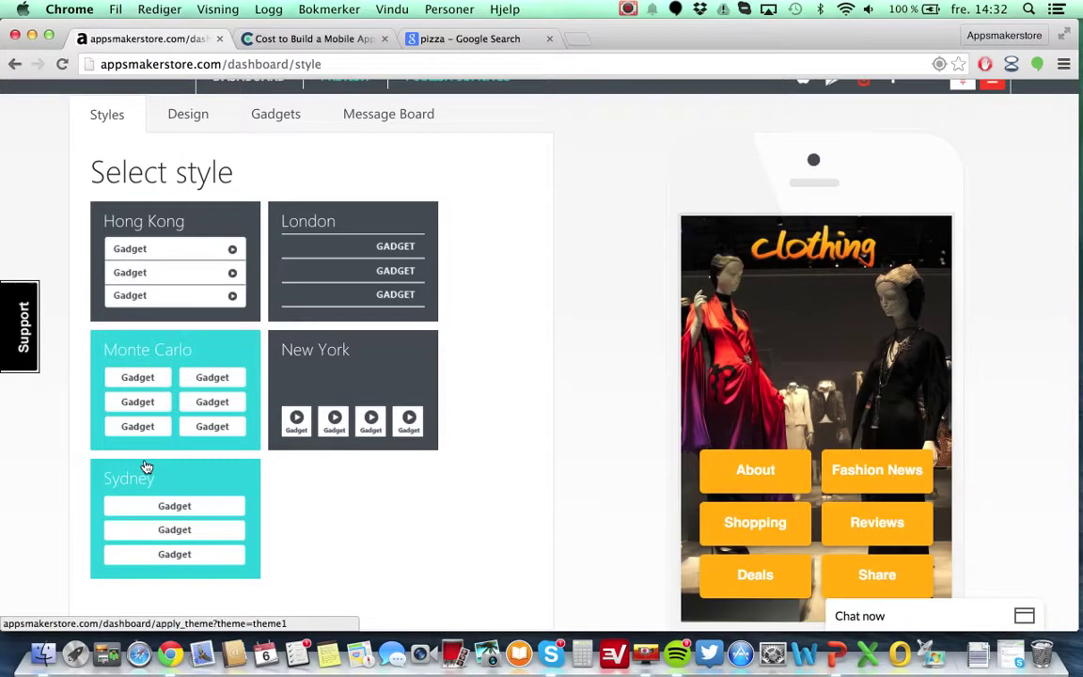
{"action": "left_click", "coordinate": [370, 379]}
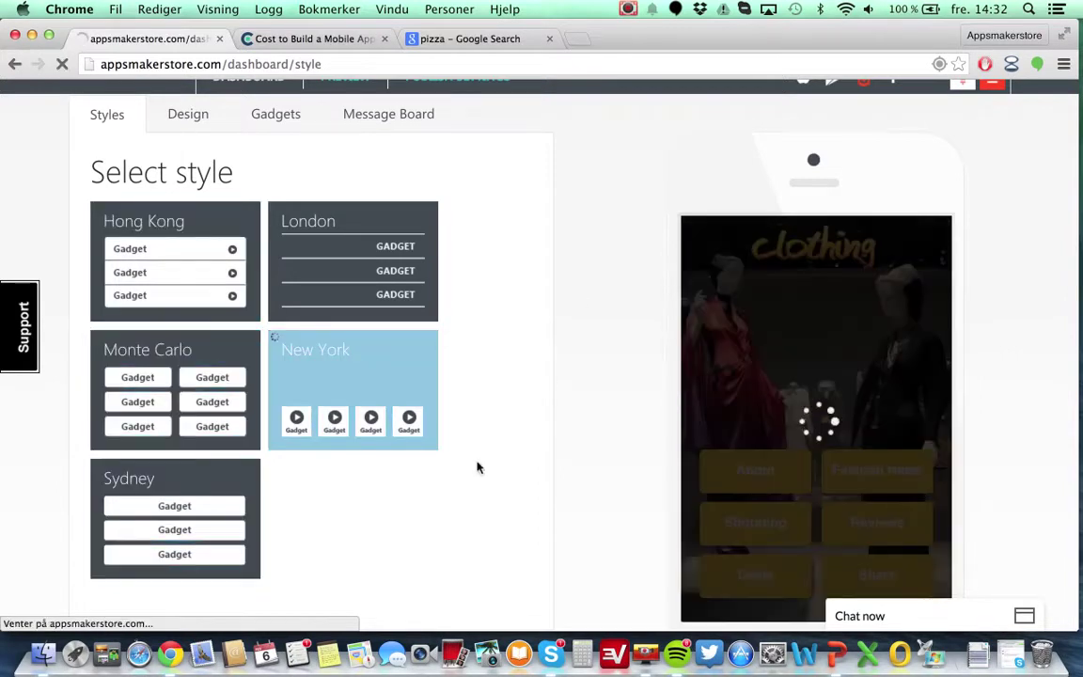
{"action": "scroll", "coordinate": [602, 433], "scroll_direction": "down", "scroll_amount": 3}
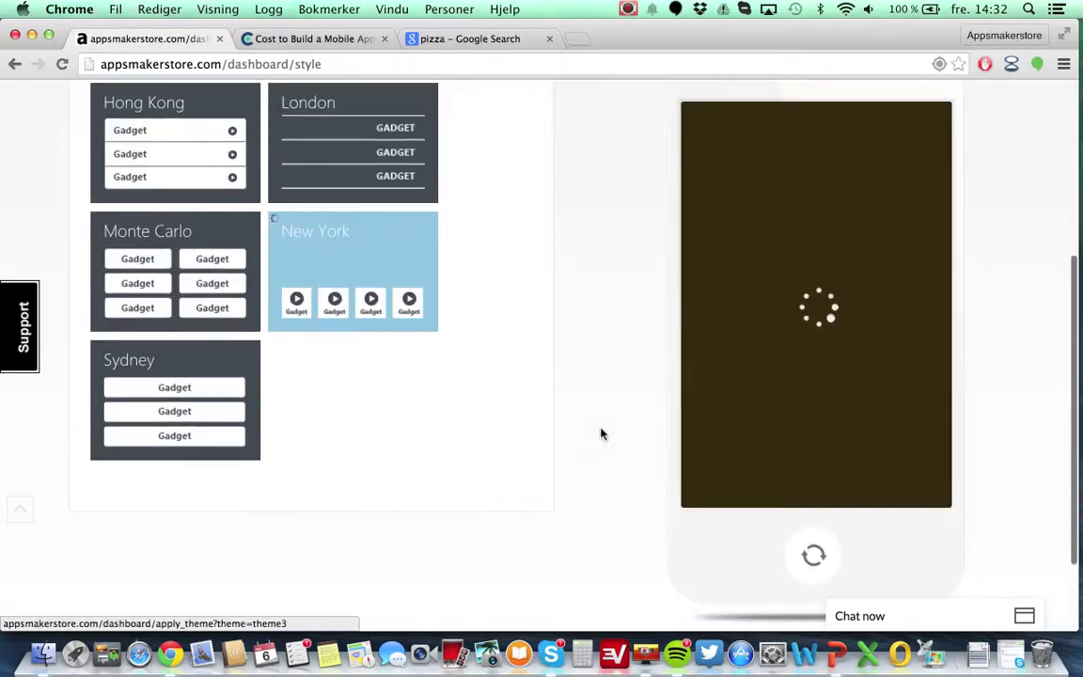
{"action": "scroll", "coordinate": [601, 433], "scroll_direction": "up", "scroll_amount": 2}
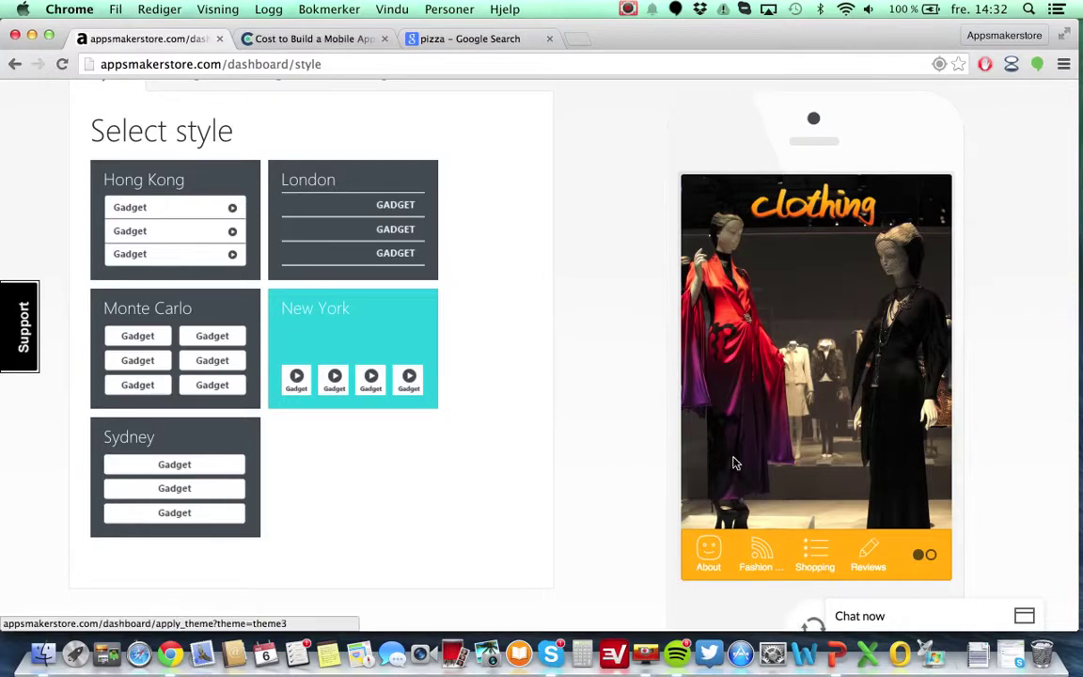
{"action": "scroll", "coordinate": [620, 400], "scroll_direction": "up", "scroll_amount": 4}
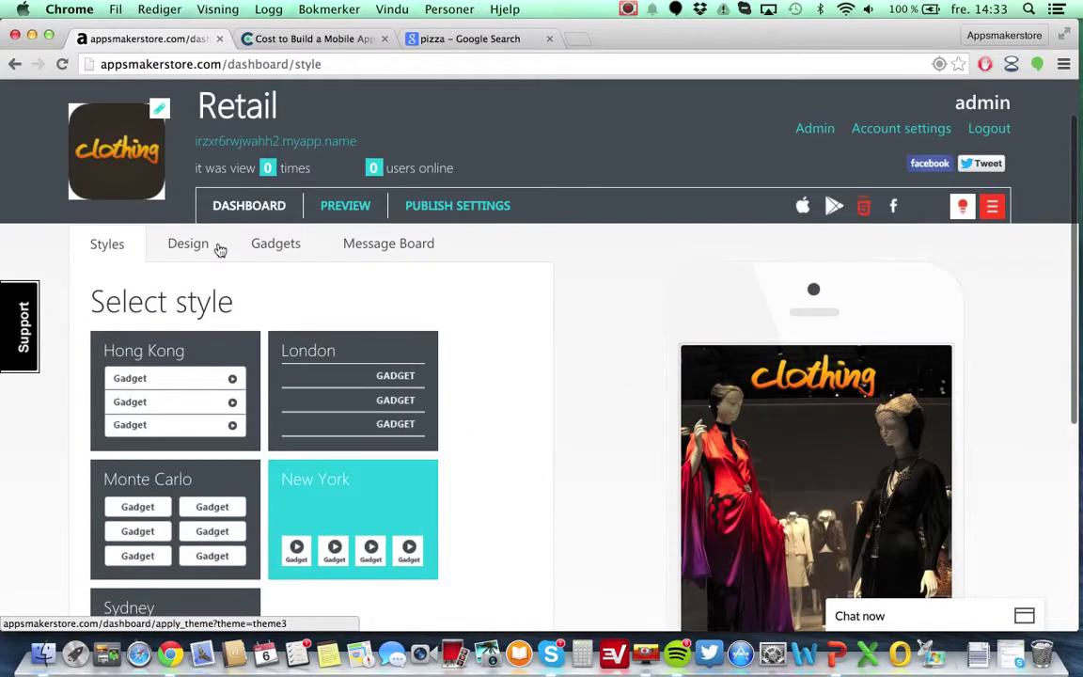
Open the push message board and check the Blog gadget options without choosing one.
{"action": "left_click", "coordinate": [381, 255]}
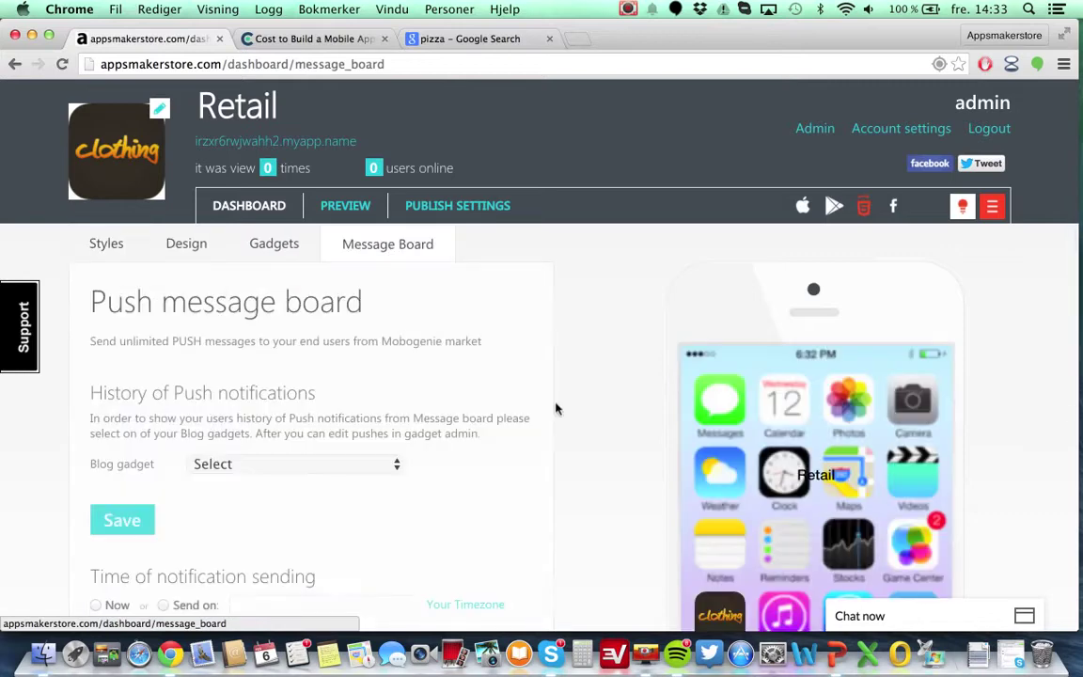
{"action": "scroll", "coordinate": [556, 407], "scroll_direction": "down", "scroll_amount": 2}
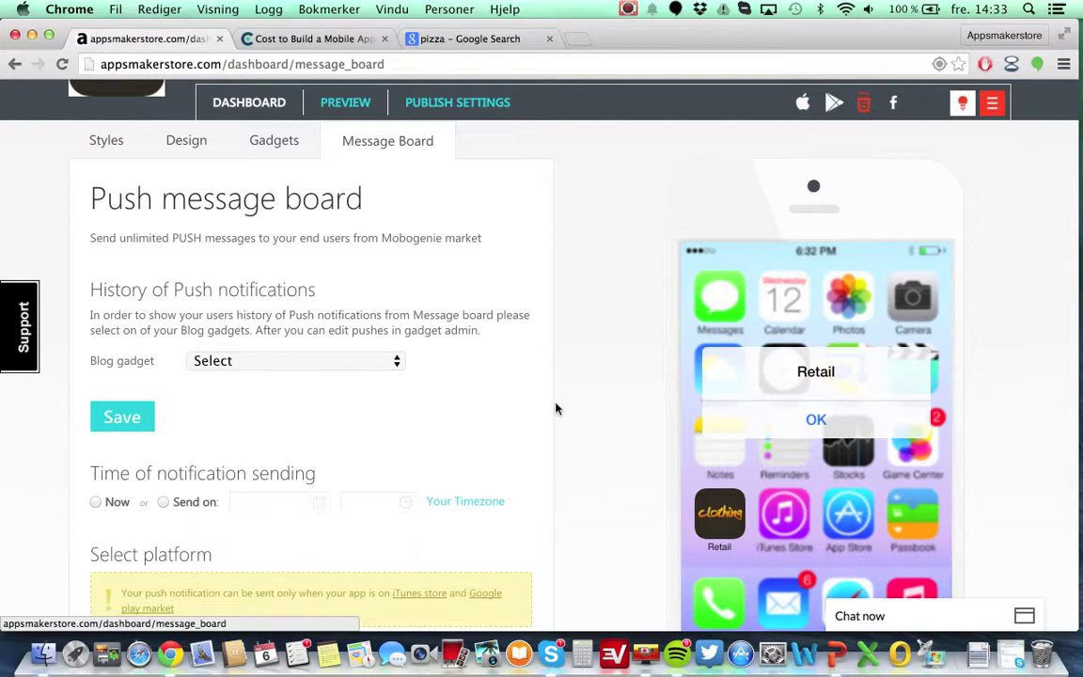
{"action": "scroll", "coordinate": [556, 408], "scroll_direction": "down", "scroll_amount": 3}
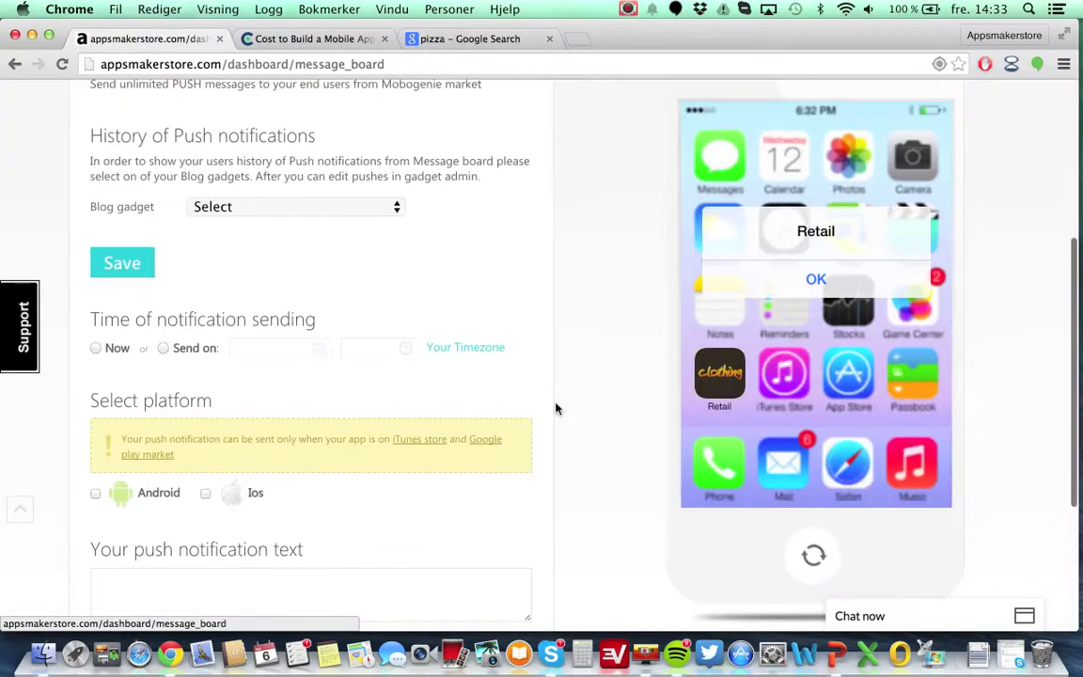
{"action": "scroll", "coordinate": [556, 407], "scroll_direction": "up", "scroll_amount": 1}
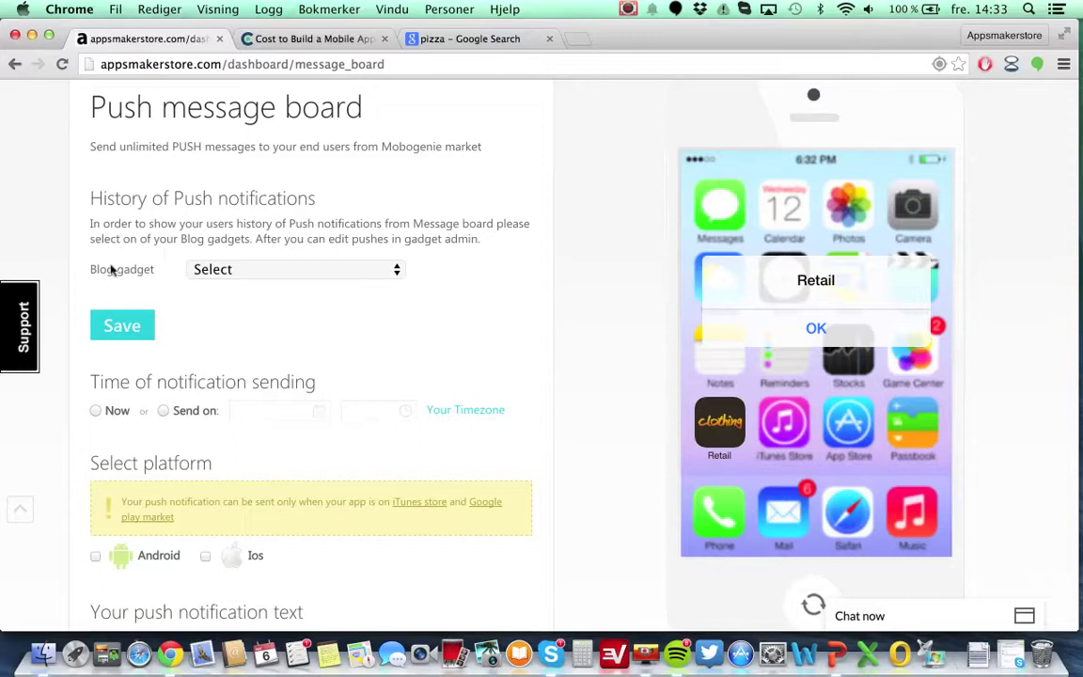
{"action": "left_click", "coordinate": [402, 272]}
{"action": "left_click", "coordinate": [488, 285]}
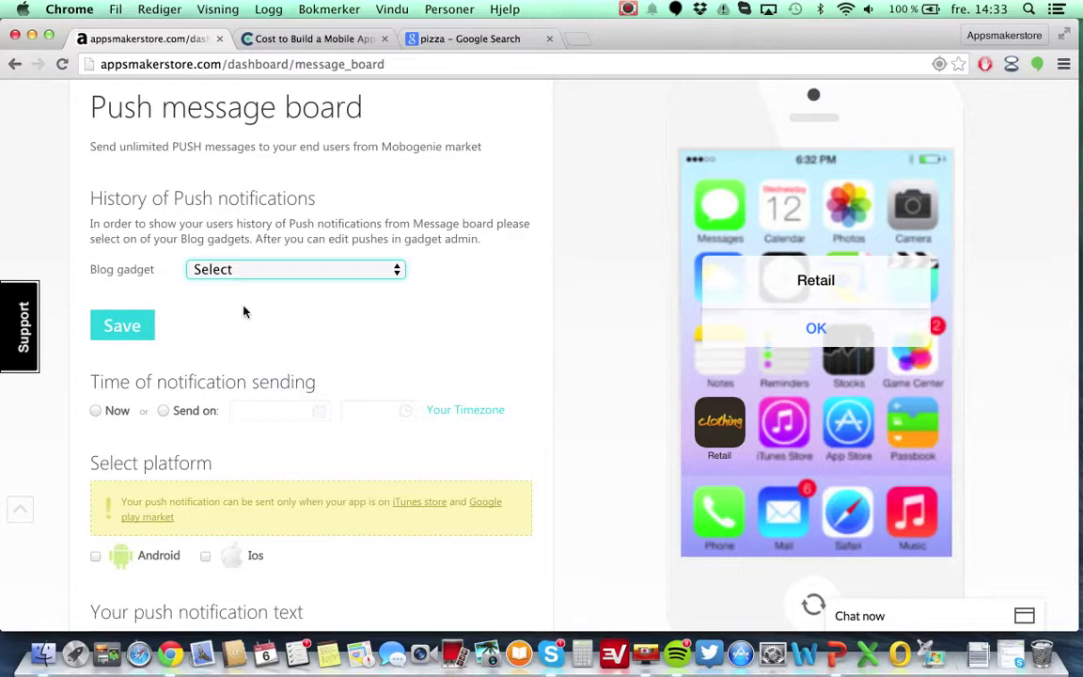
Schedule the notification with 'Send on' timing and open the date calendar.
{"action": "scroll", "coordinate": [243, 312], "scroll_direction": "down", "scroll_amount": 3}
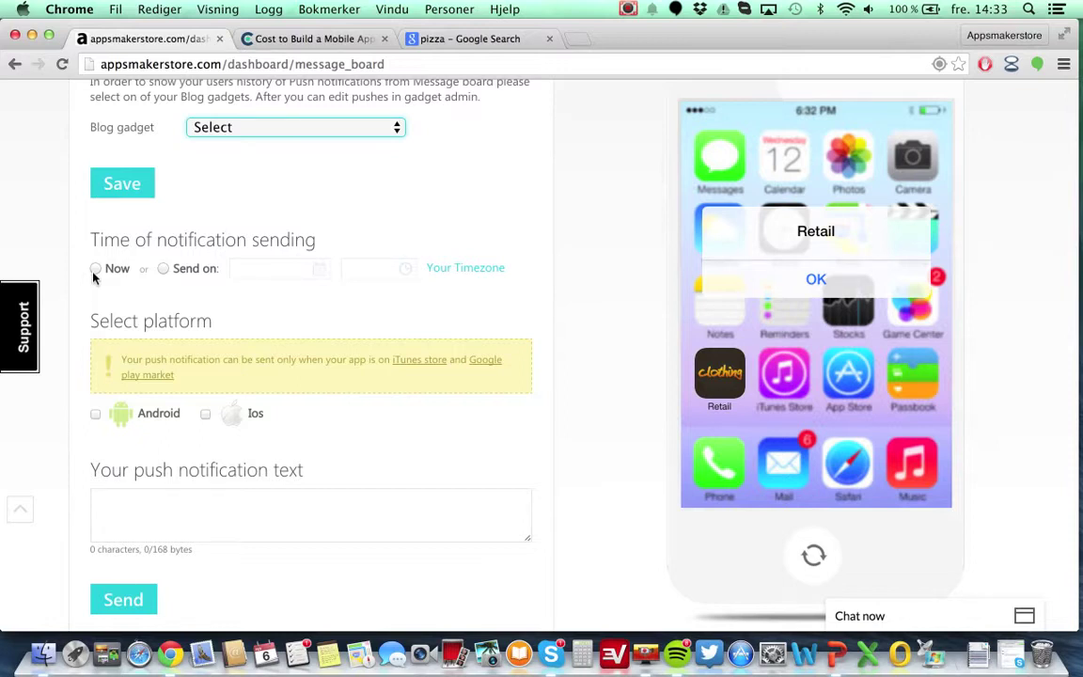
{"action": "left_click", "coordinate": [164, 269]}
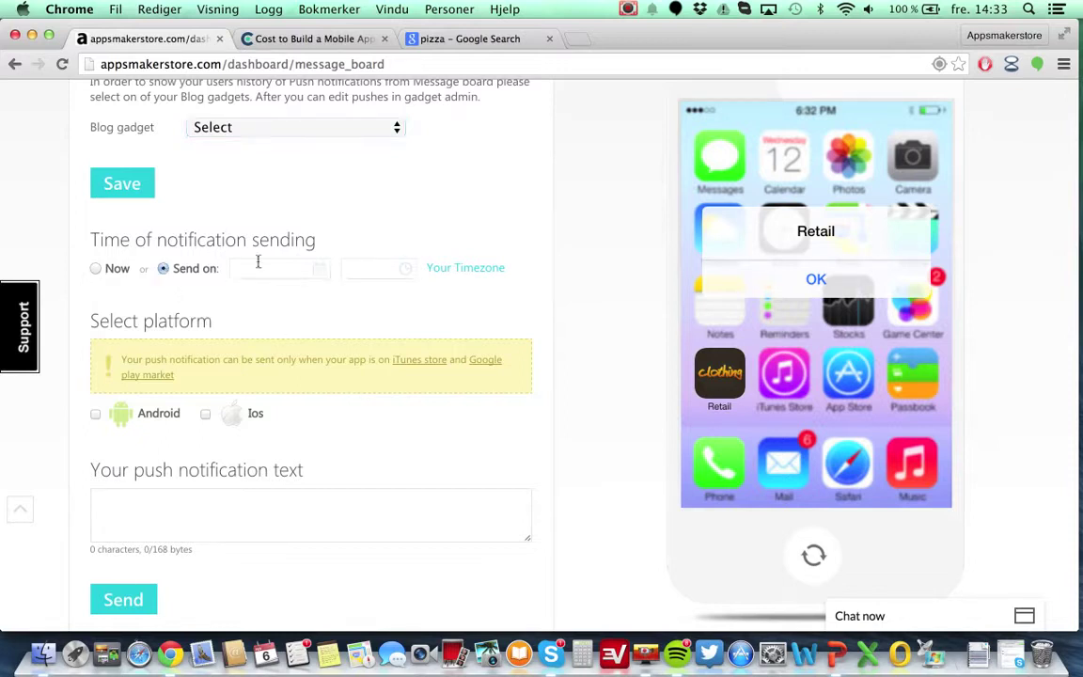
{"action": "left_click", "coordinate": [323, 270]}
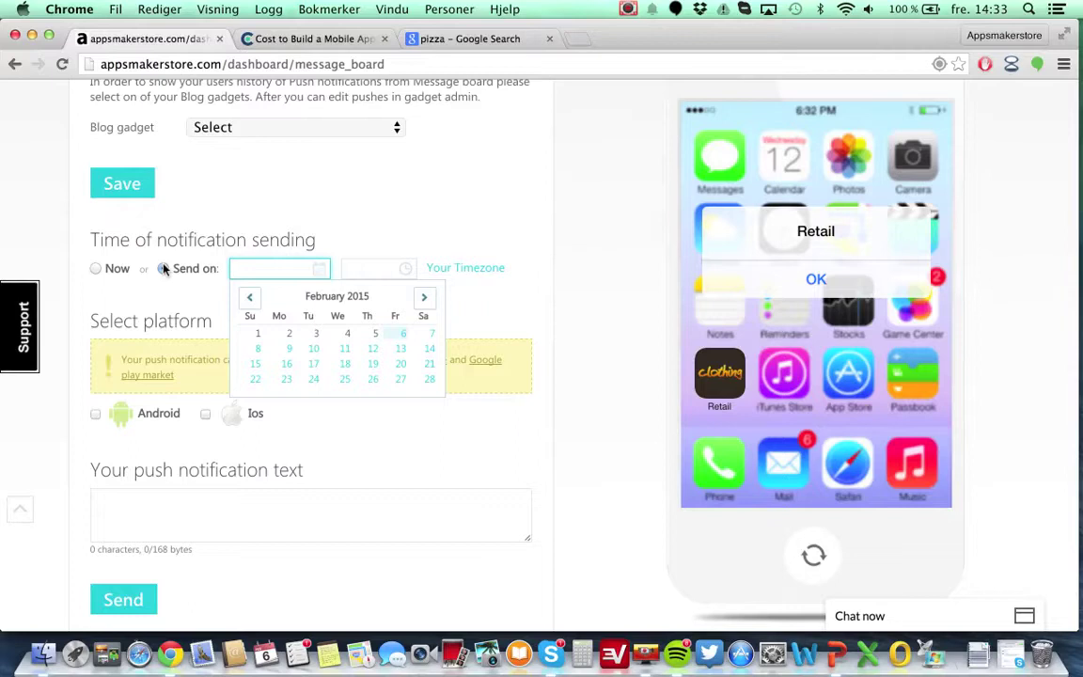
Dismiss the date calendar without a date and scroll back to the page top.
{"action": "left_click", "coordinate": [515, 199]}
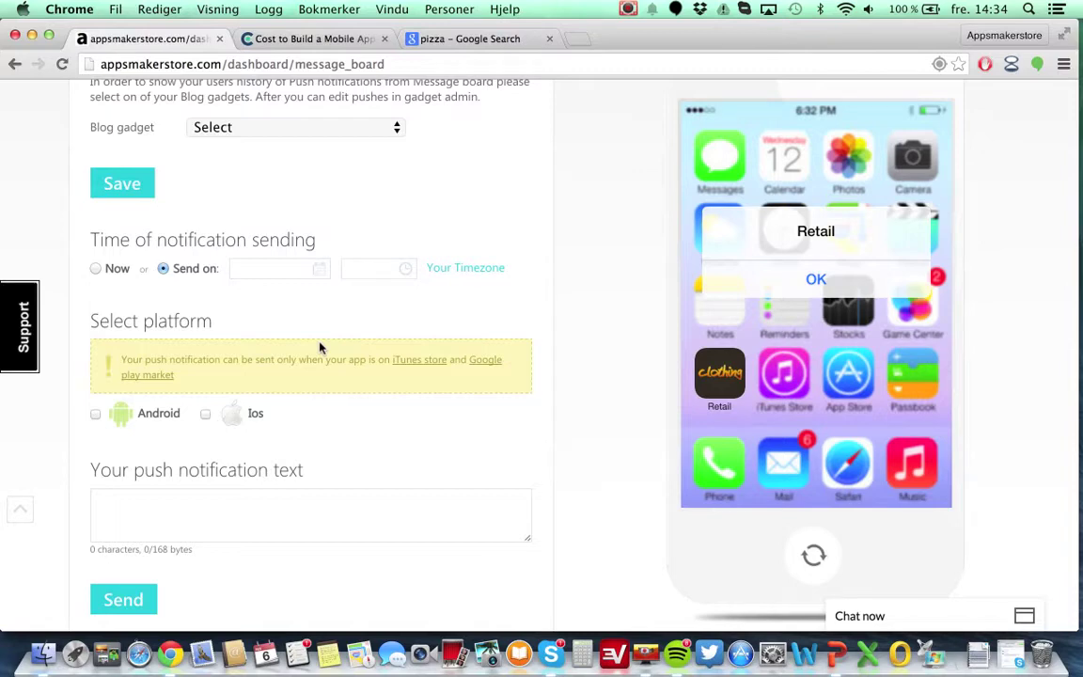
{"action": "scroll", "coordinate": [320, 348], "scroll_direction": "up", "scroll_amount": 5}
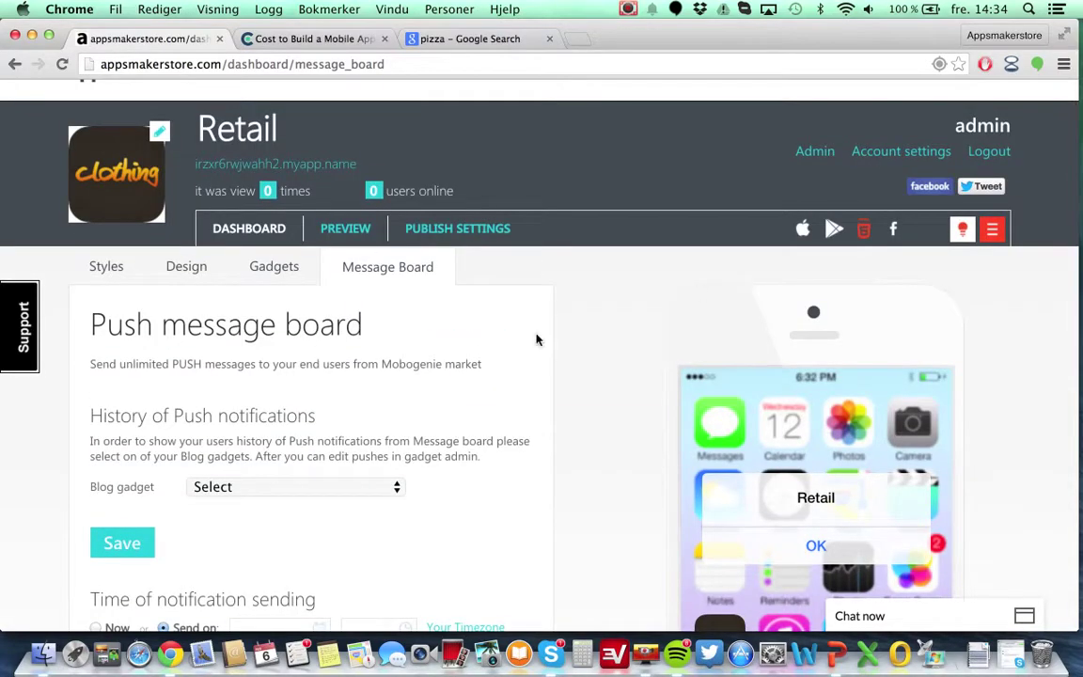
{"action": "left_click", "coordinate": [353, 231]}
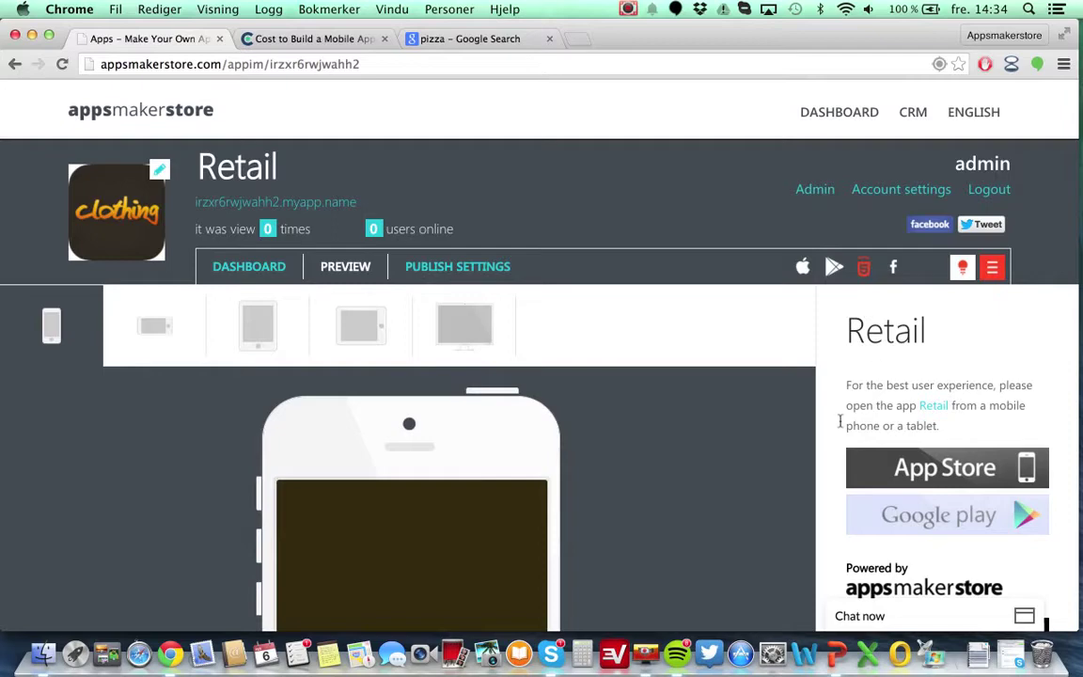
{"action": "scroll", "coordinate": [840, 437], "scroll_direction": "down", "scroll_amount": 3}
{"action": "scroll", "coordinate": [839, 436], "scroll_direction": "down", "scroll_amount": 2}
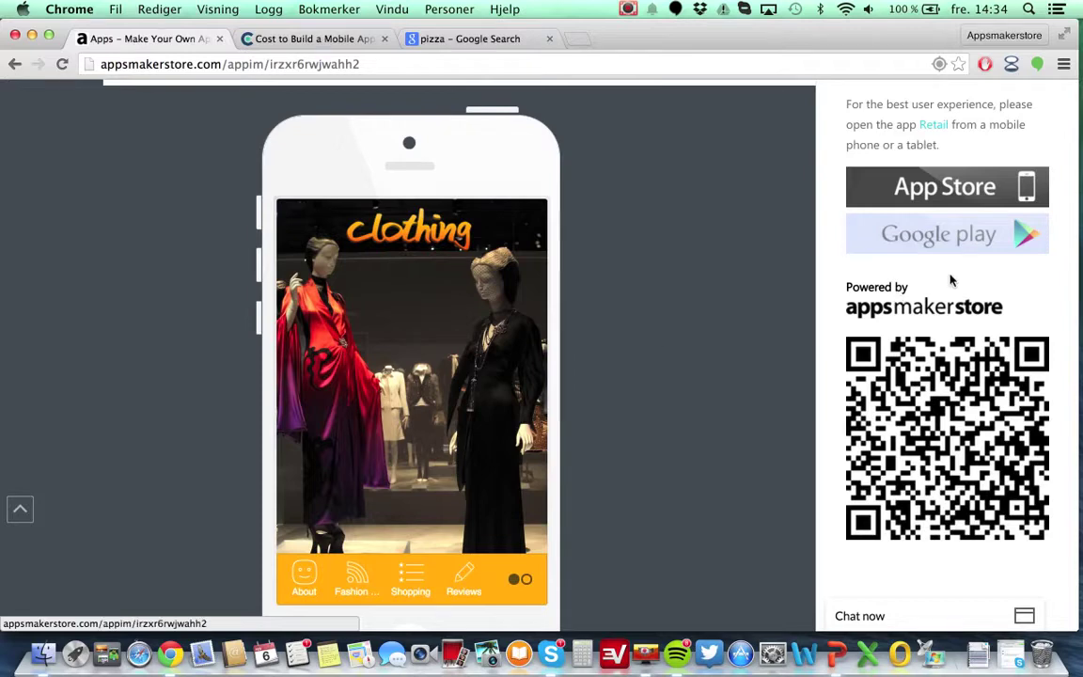
{"action": "scroll", "coordinate": [629, 403], "scroll_direction": "down", "scroll_amount": 3}
{"action": "scroll", "coordinate": [629, 405], "scroll_direction": "up", "scroll_amount": 6}
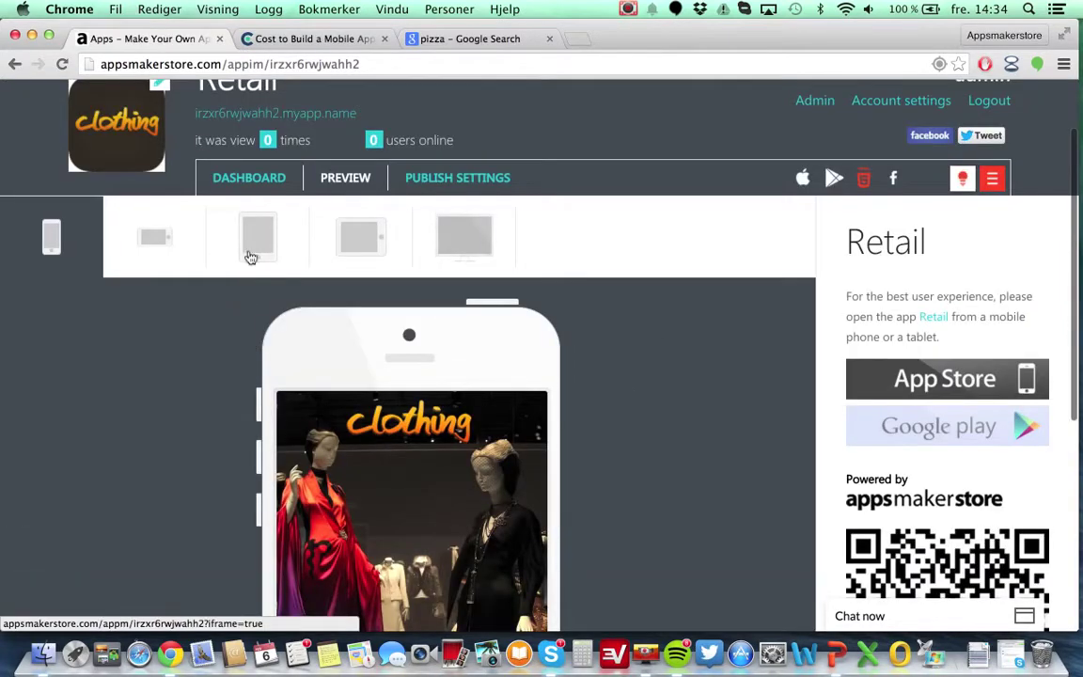
Preview the app on a landscape phone and then a portrait tablet.
{"action": "left_click", "coordinate": [158, 240]}
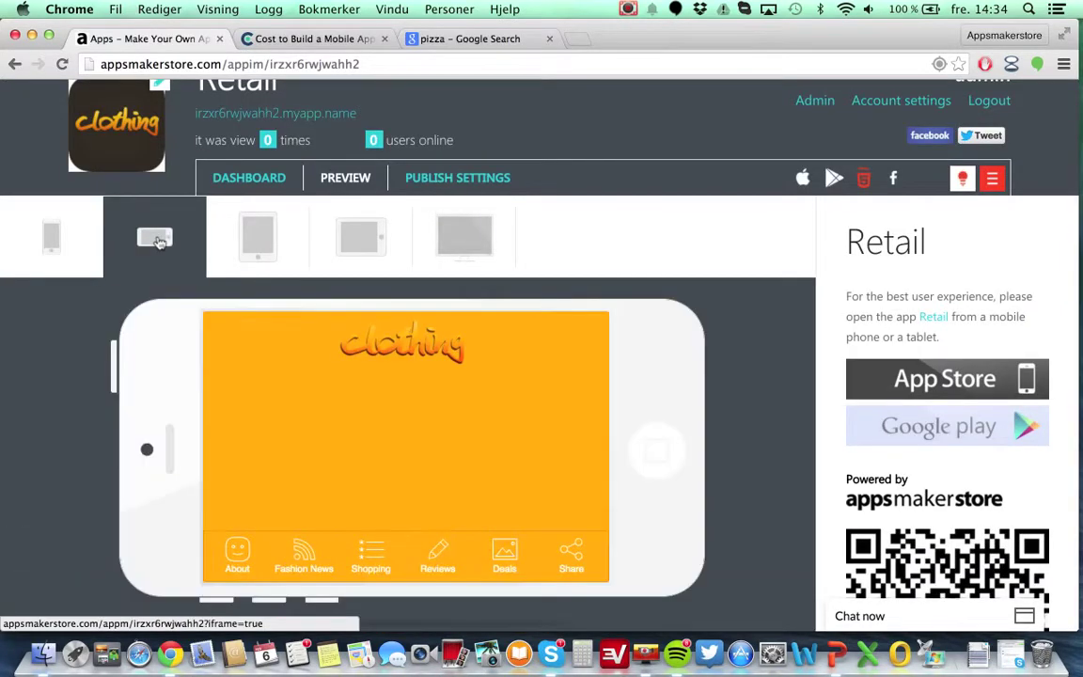
{"action": "left_click", "coordinate": [262, 236]}
{"action": "scroll", "coordinate": [759, 424], "scroll_direction": "down", "scroll_amount": 4}
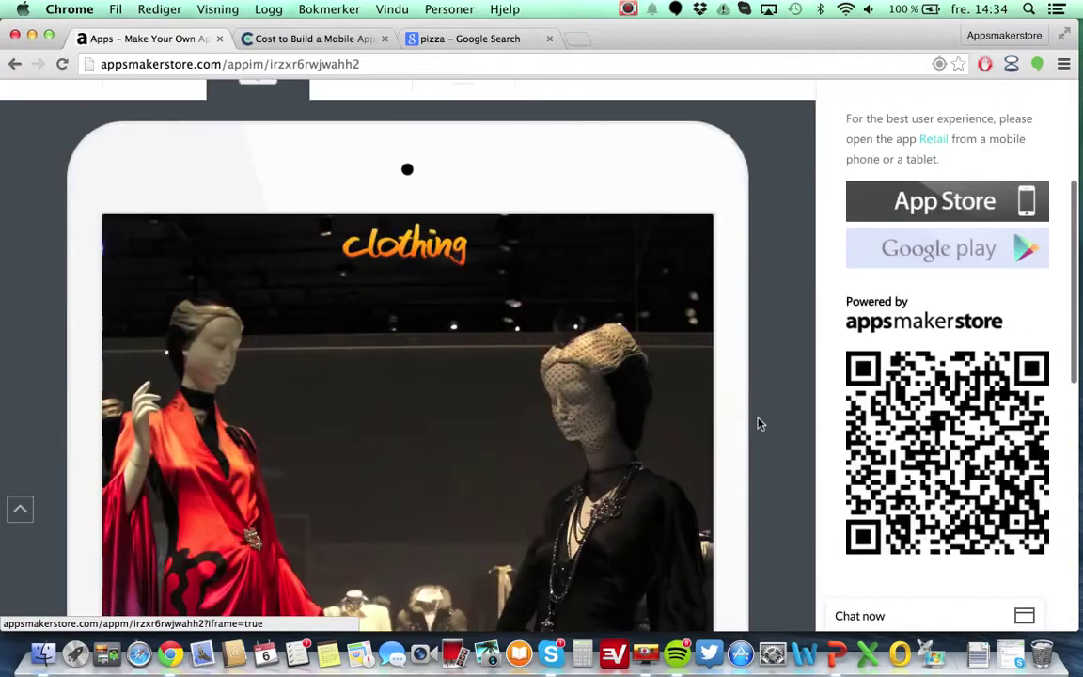
{"action": "scroll", "coordinate": [759, 424], "scroll_direction": "down", "scroll_amount": 8}
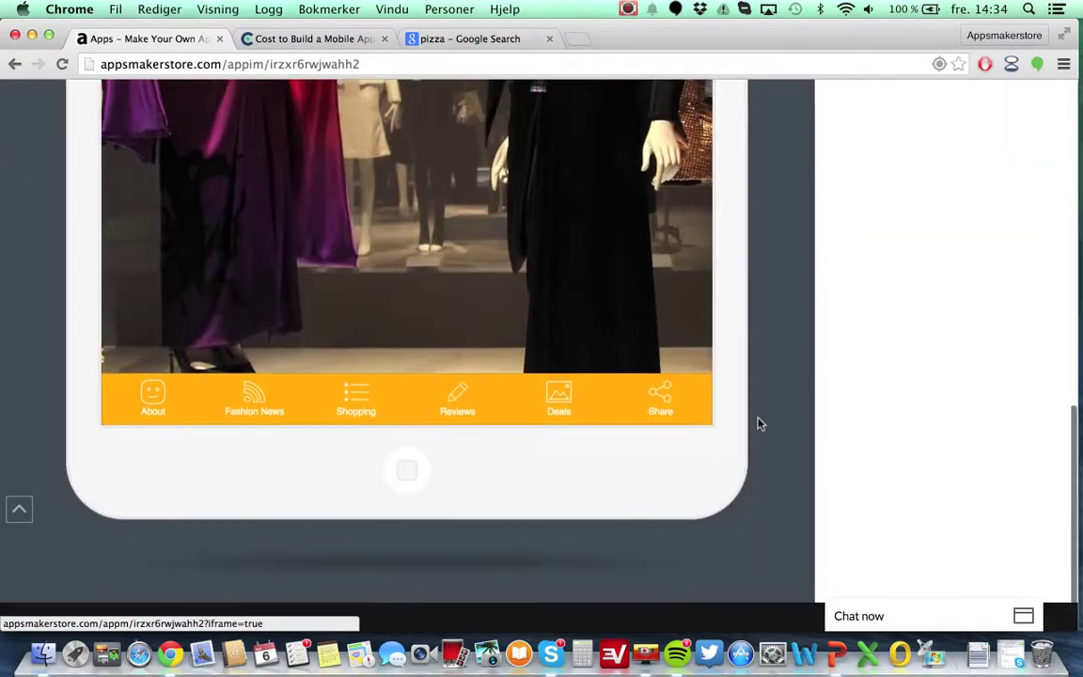
{"action": "scroll", "coordinate": [760, 424], "scroll_direction": "up", "scroll_amount": 1}
{"action": "scroll", "coordinate": [760, 424], "scroll_direction": "up", "scroll_amount": 3}
{"action": "scroll", "coordinate": [759, 424], "scroll_direction": "down", "scroll_amount": 3}
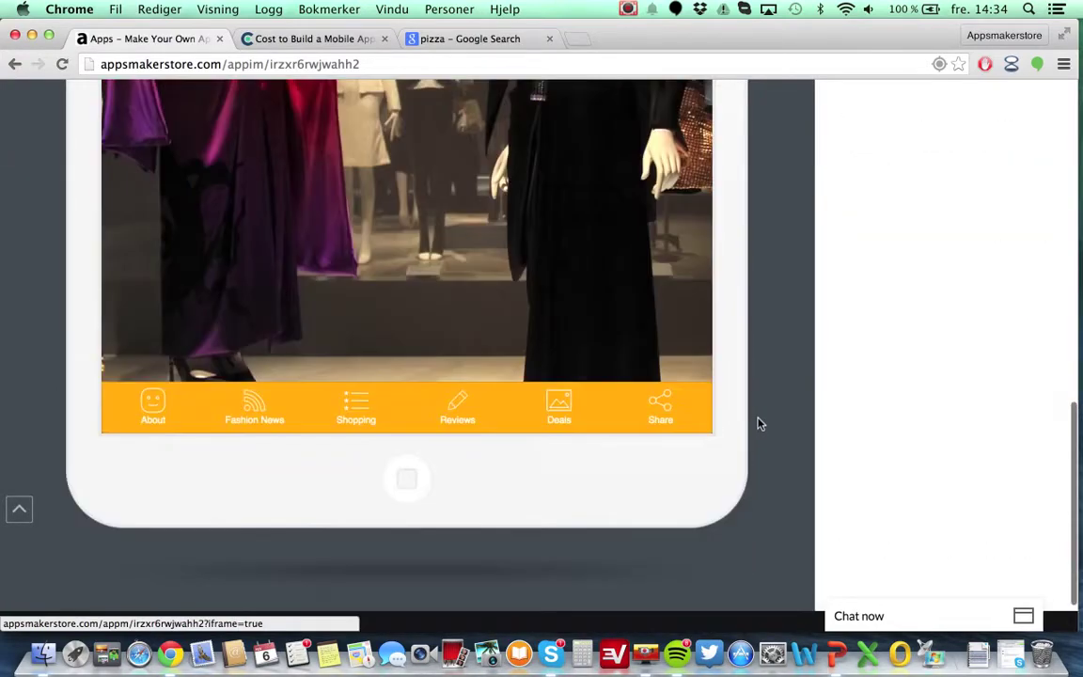
View the About page, then Fashion News and its Fashion article in the preview.
{"action": "left_click", "coordinate": [153, 406]}
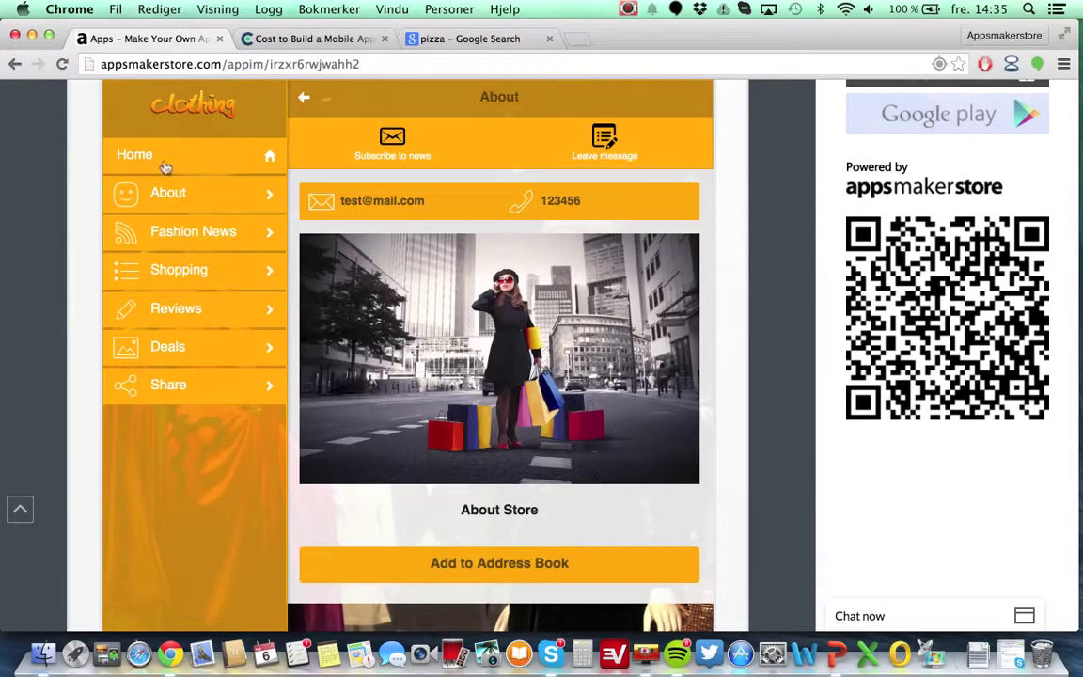
{"action": "left_click", "coordinate": [183, 232]}
{"action": "left_click", "coordinate": [461, 209]}
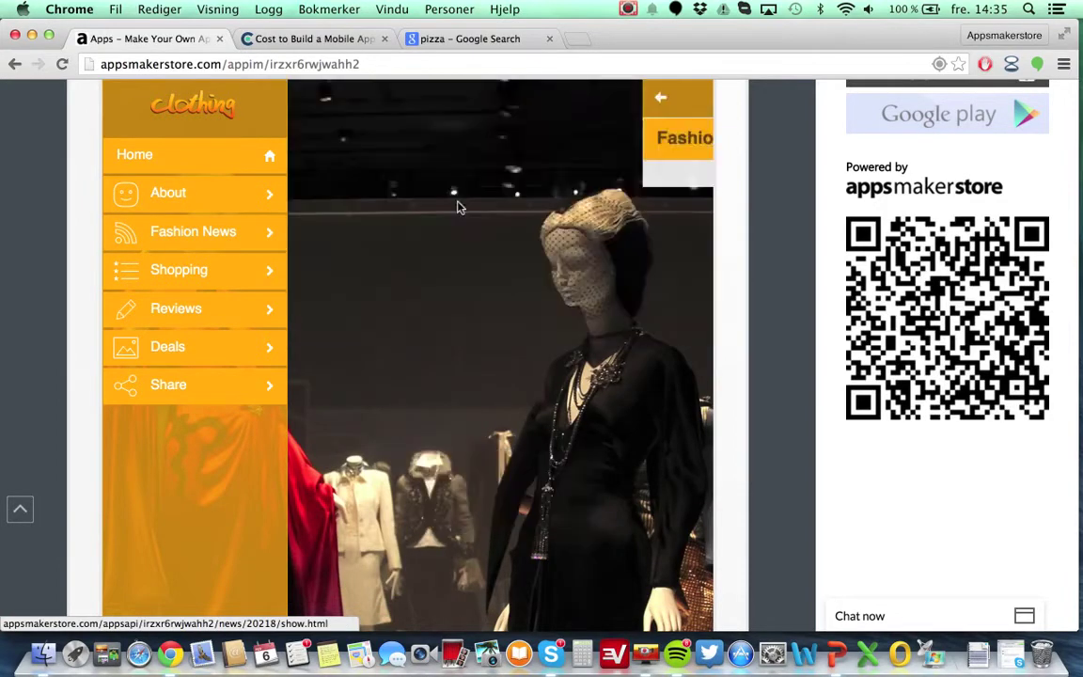
{"action": "scroll", "coordinate": [462, 272], "scroll_direction": "up", "scroll_amount": 5}
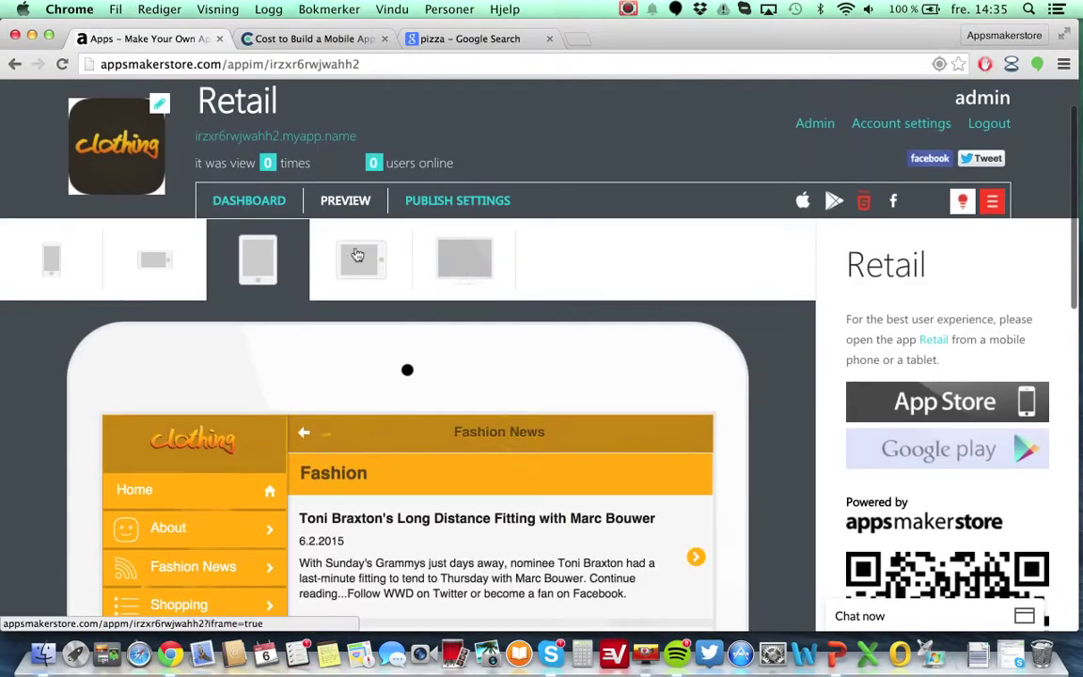
Switch the preview to a landscape tablet and return to the home screen.
{"action": "left_click", "coordinate": [357, 261]}
{"action": "scroll", "coordinate": [565, 472], "scroll_direction": "down", "scroll_amount": 3}
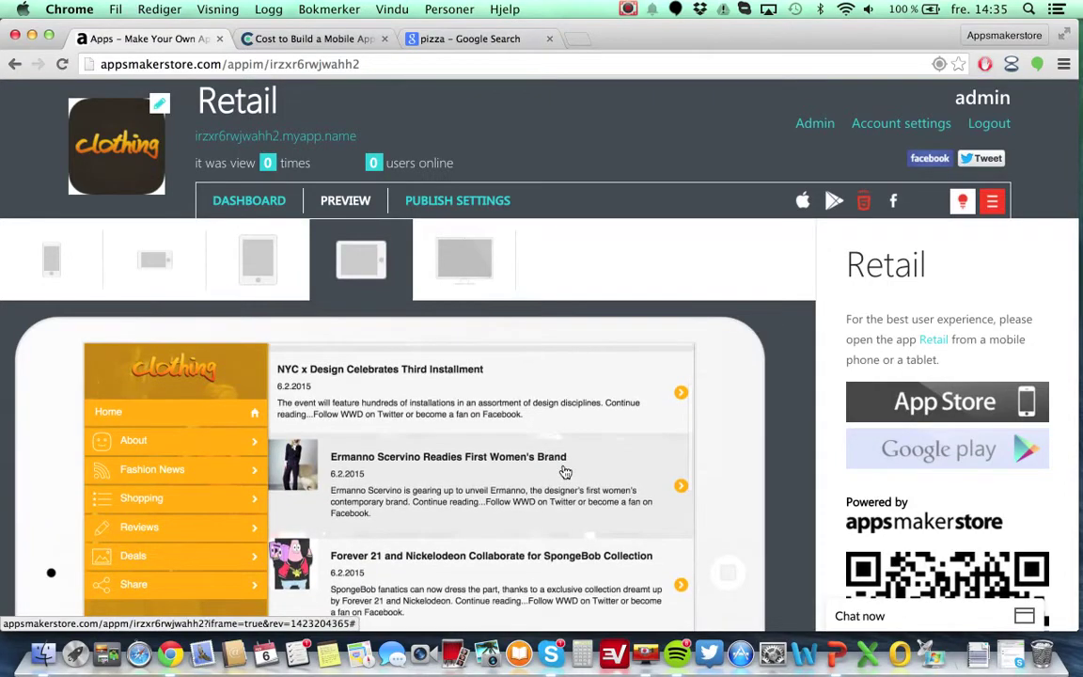
{"action": "scroll", "coordinate": [792, 495], "scroll_direction": "down", "scroll_amount": 4}
{"action": "scroll", "coordinate": [792, 497], "scroll_direction": "down", "scroll_amount": 3}
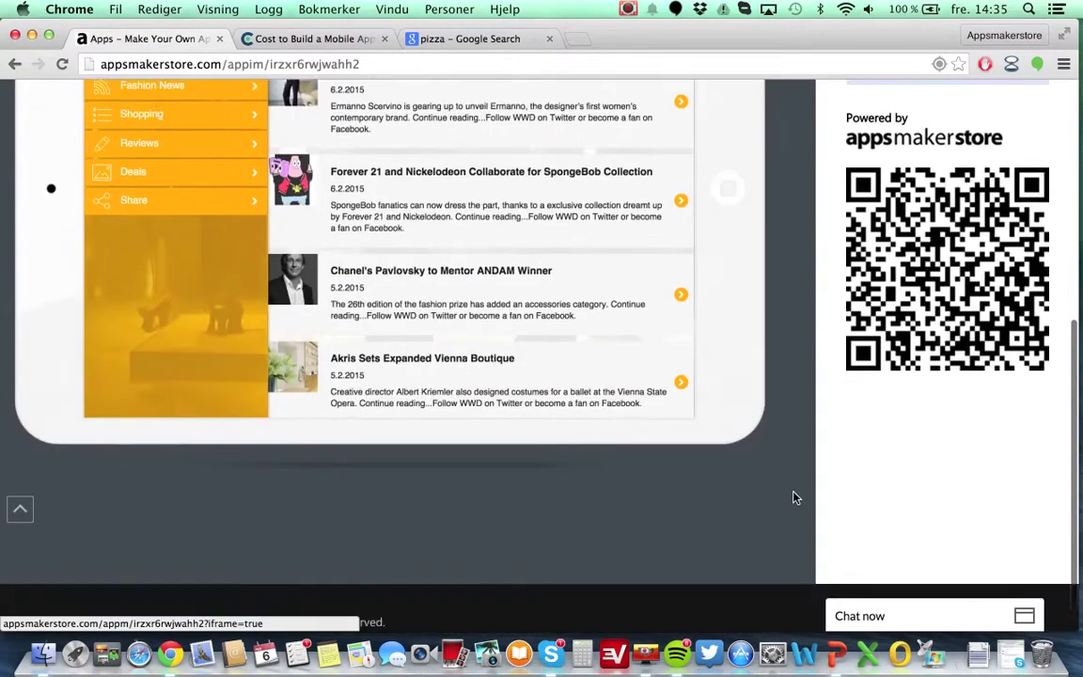
{"action": "scroll", "coordinate": [792, 496], "scroll_direction": "up", "scroll_amount": 3}
{"action": "left_click", "coordinate": [115, 216]}
{"action": "scroll", "coordinate": [122, 212], "scroll_direction": "down", "scroll_amount": 2}
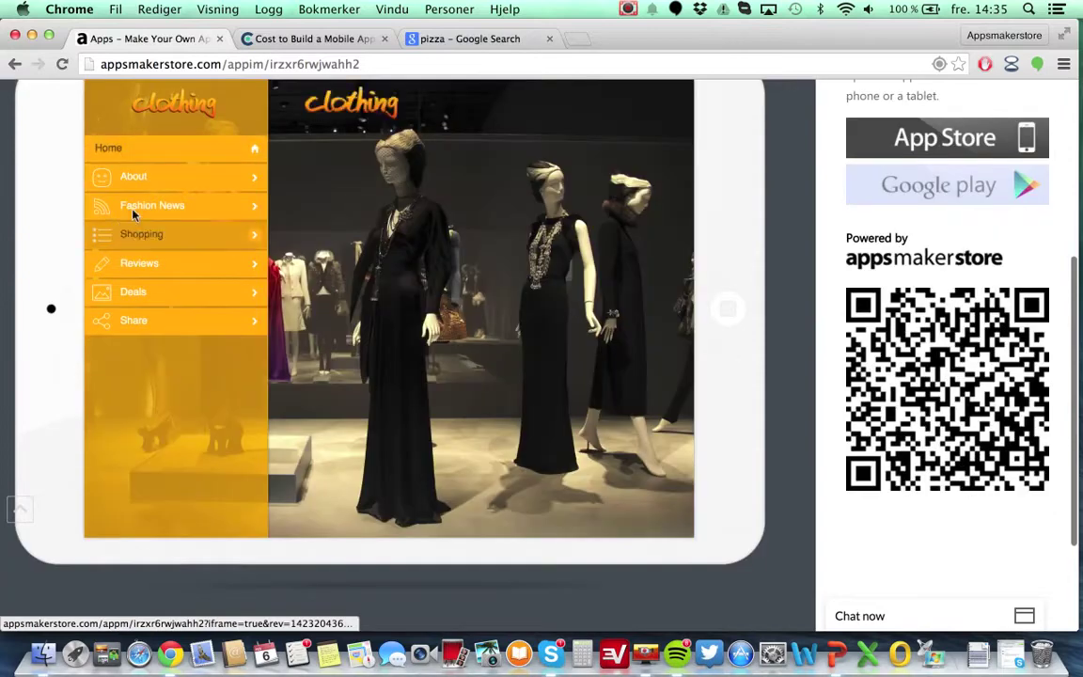
{"action": "scroll", "coordinate": [540, 286], "scroll_direction": "up", "scroll_amount": 5}
Switch to the desktop website preview and look over the About, Fashion News, Shopping and Deals tiles.
{"action": "left_click", "coordinate": [461, 292]}
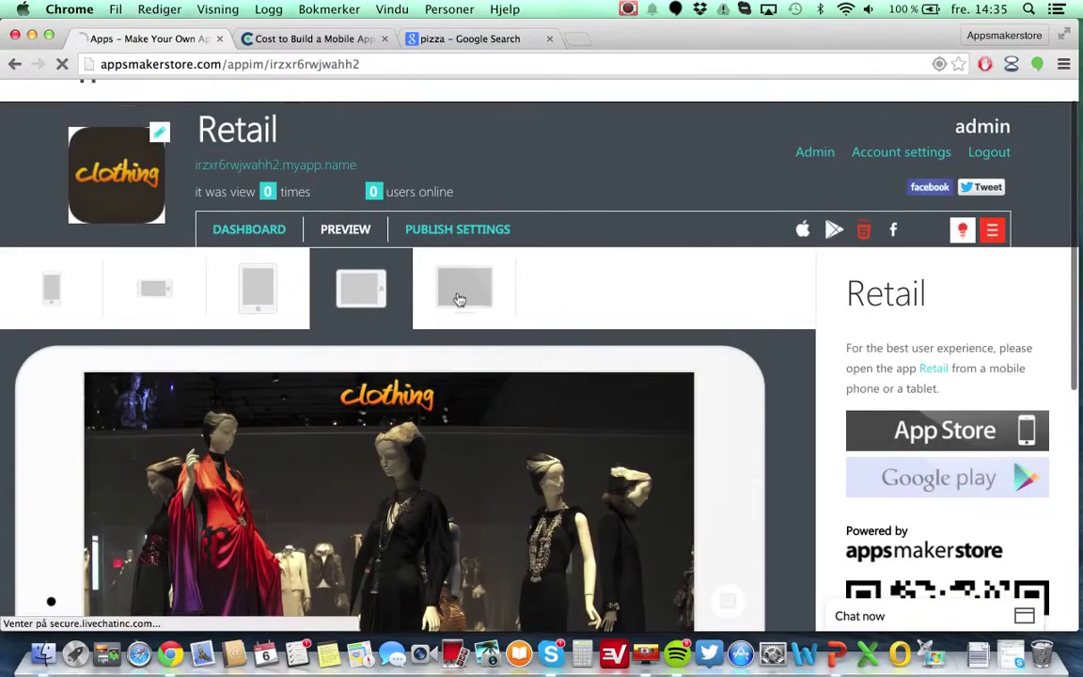
{"action": "scroll", "coordinate": [776, 418], "scroll_direction": "down", "scroll_amount": 3}
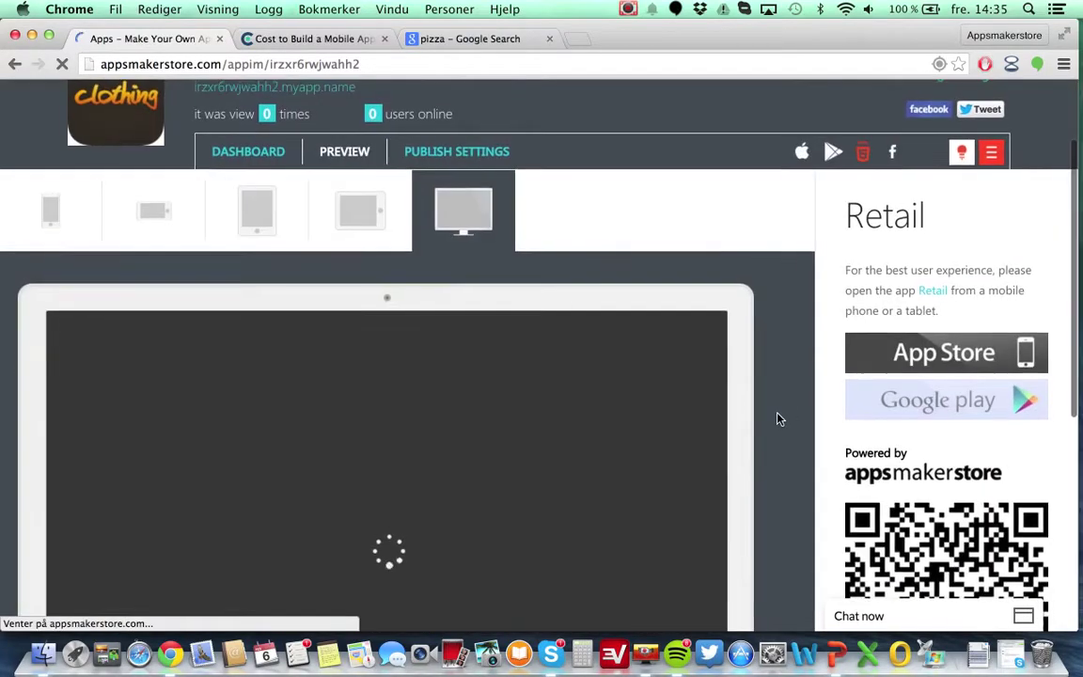
{"action": "scroll", "coordinate": [778, 418], "scroll_direction": "down", "scroll_amount": 1}
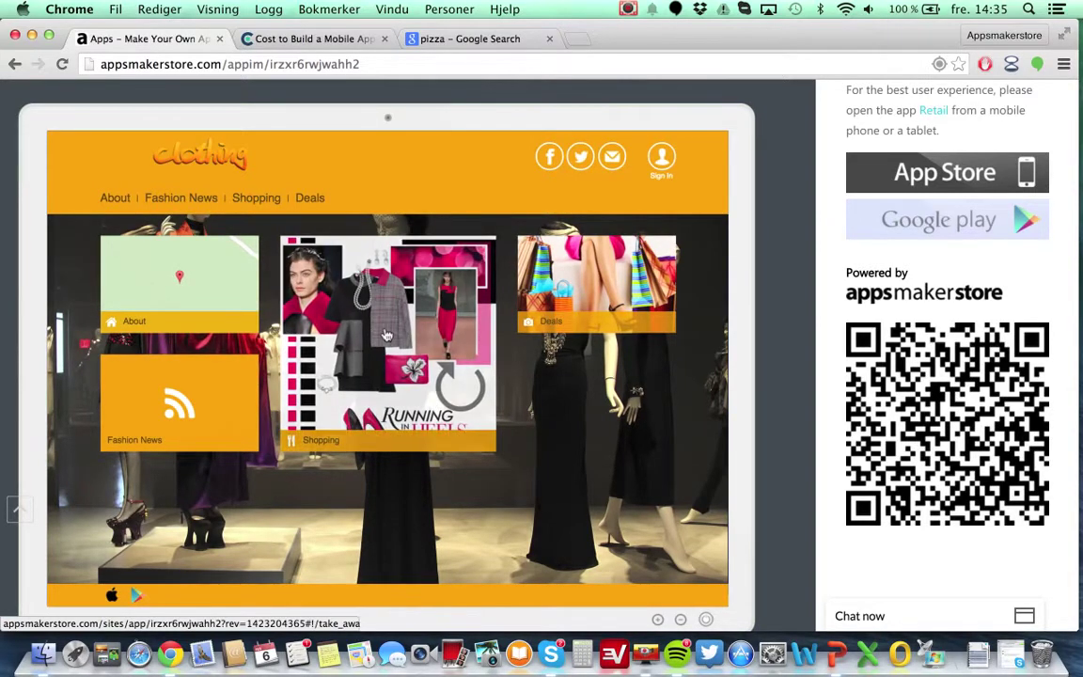
{"action": "scroll", "coordinate": [583, 386], "scroll_direction": "up", "scroll_amount": 2}
{"action": "scroll", "coordinate": [583, 387], "scroll_direction": "up", "scroll_amount": 1}
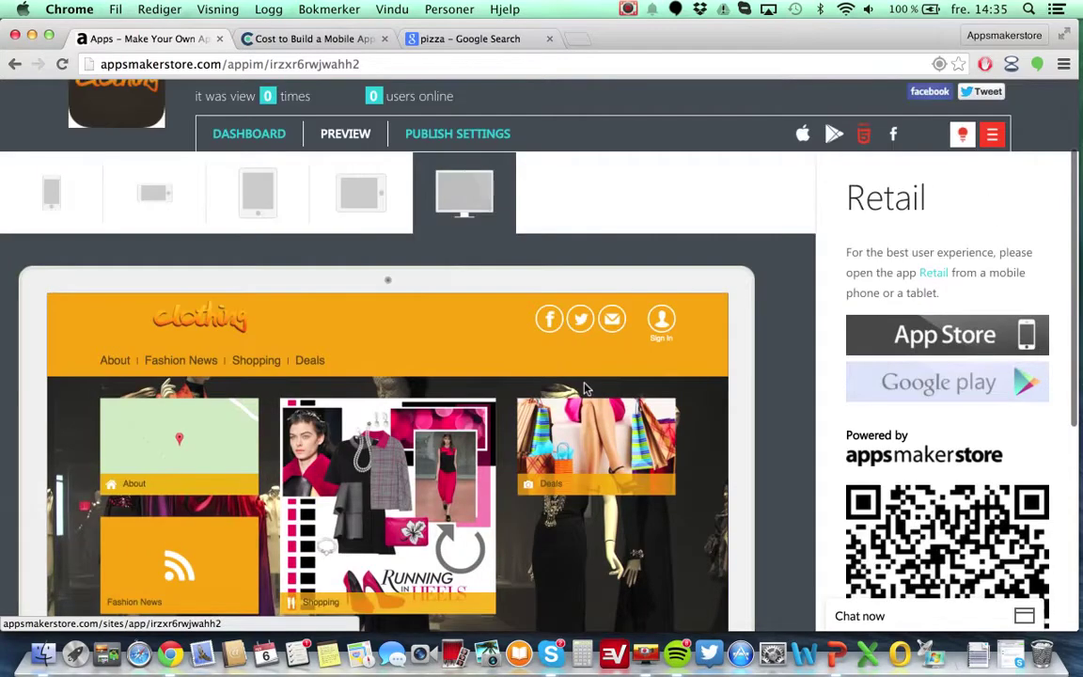
{"action": "scroll", "coordinate": [582, 387], "scroll_direction": "down", "scroll_amount": 4}
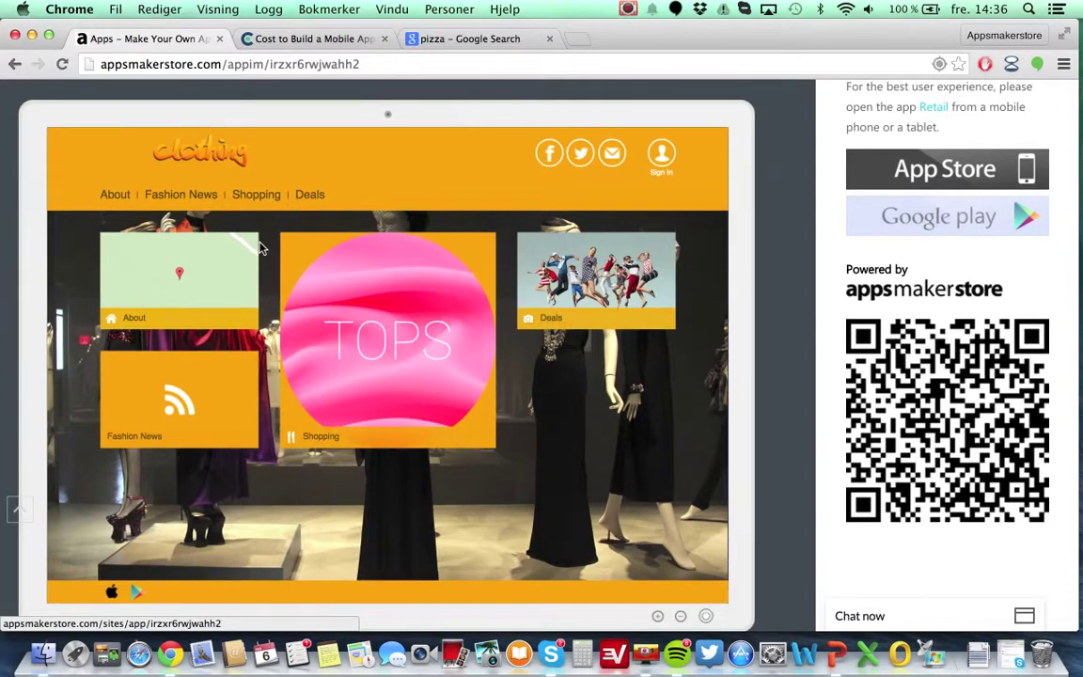
{"action": "scroll", "coordinate": [487, 453], "scroll_direction": "up", "scroll_amount": 5}
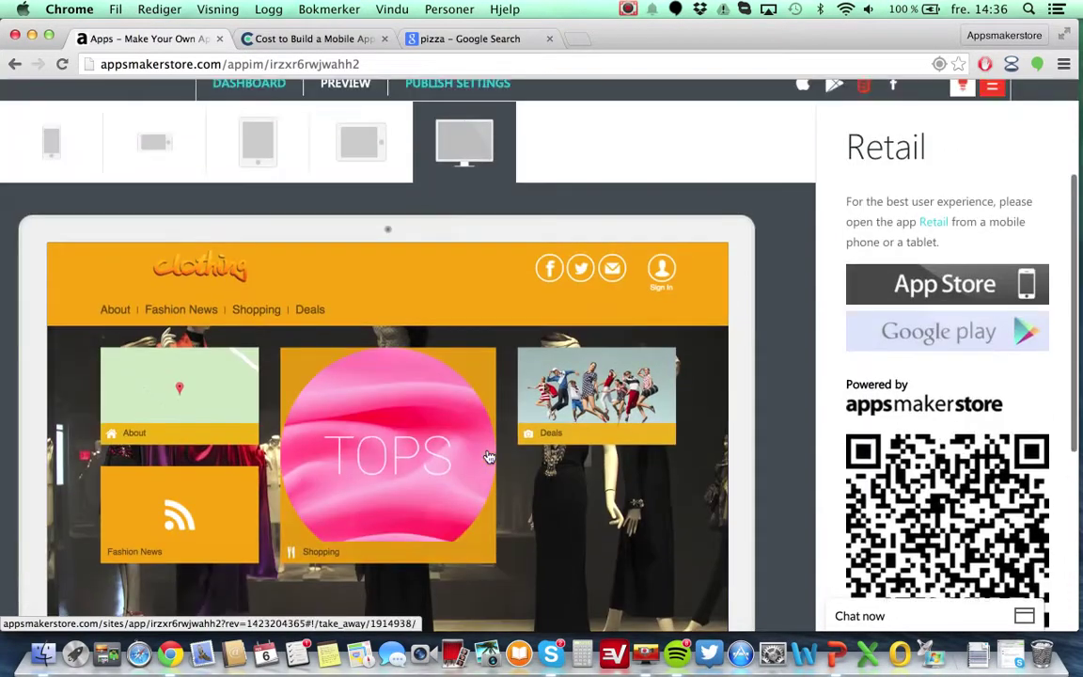
{"action": "scroll", "coordinate": [488, 453], "scroll_direction": "up", "scroll_amount": 1}
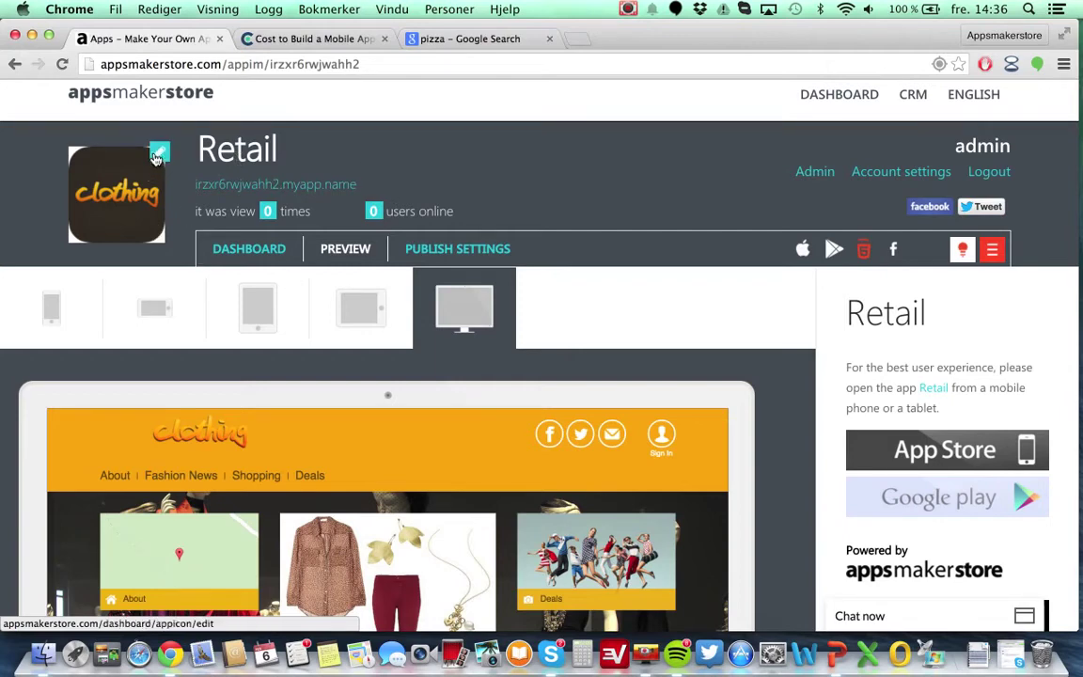
Inspect the app icon dialog and app link field without edits, then go to Publish Settings.
{"action": "left_click", "coordinate": [158, 153]}
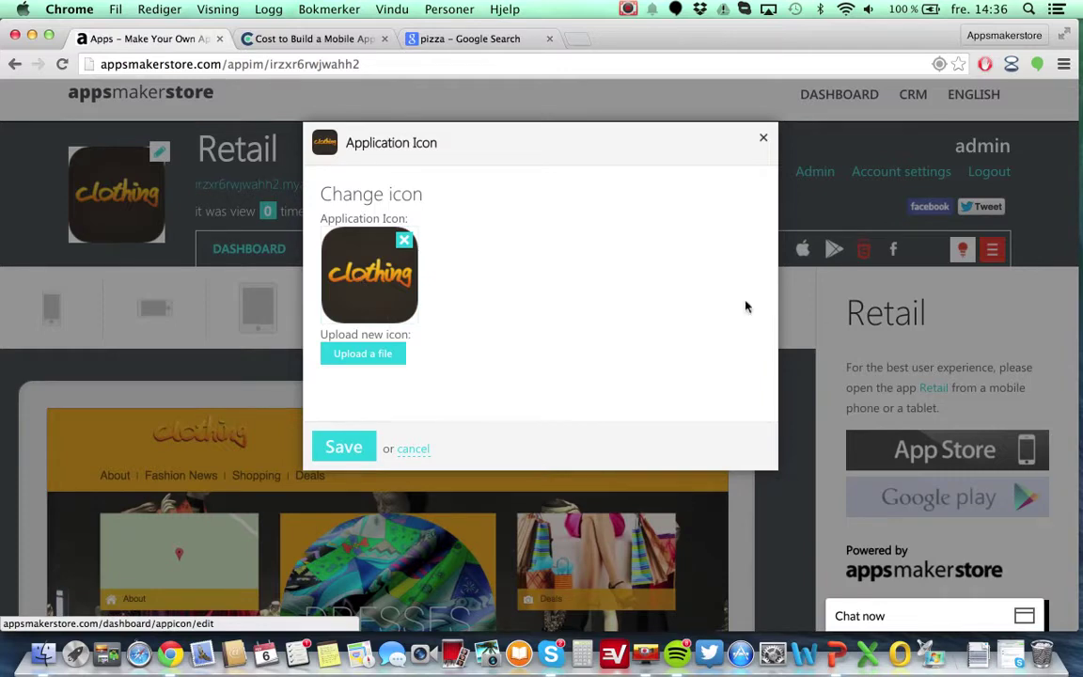
{"action": "left_click", "coordinate": [763, 141]}
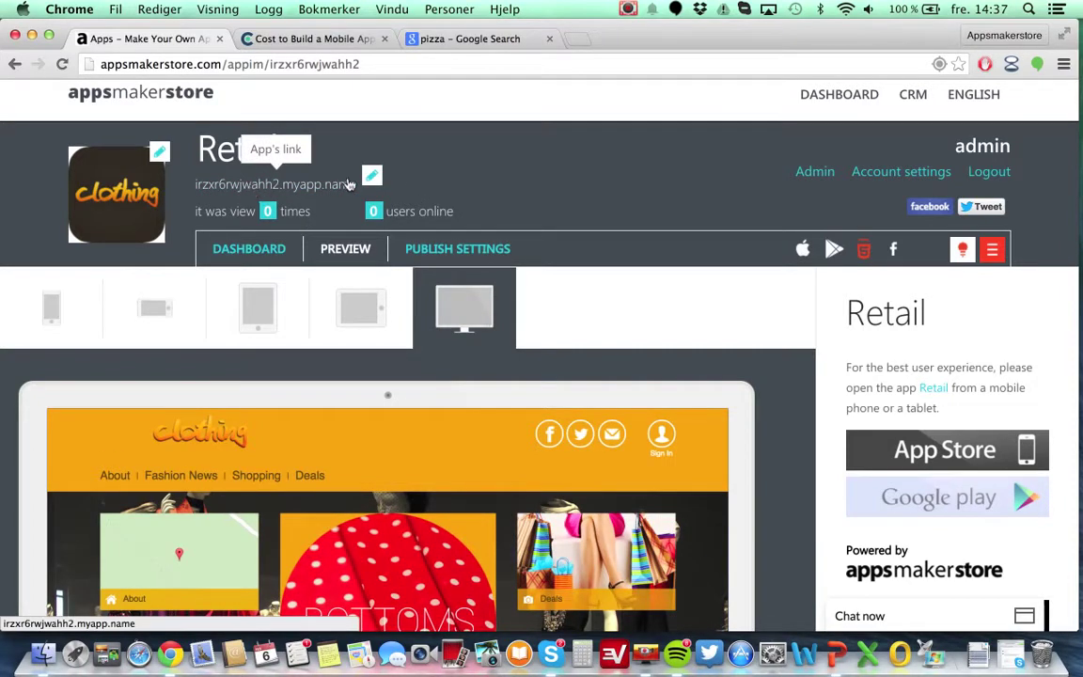
{"action": "left_click", "coordinate": [372, 176]}
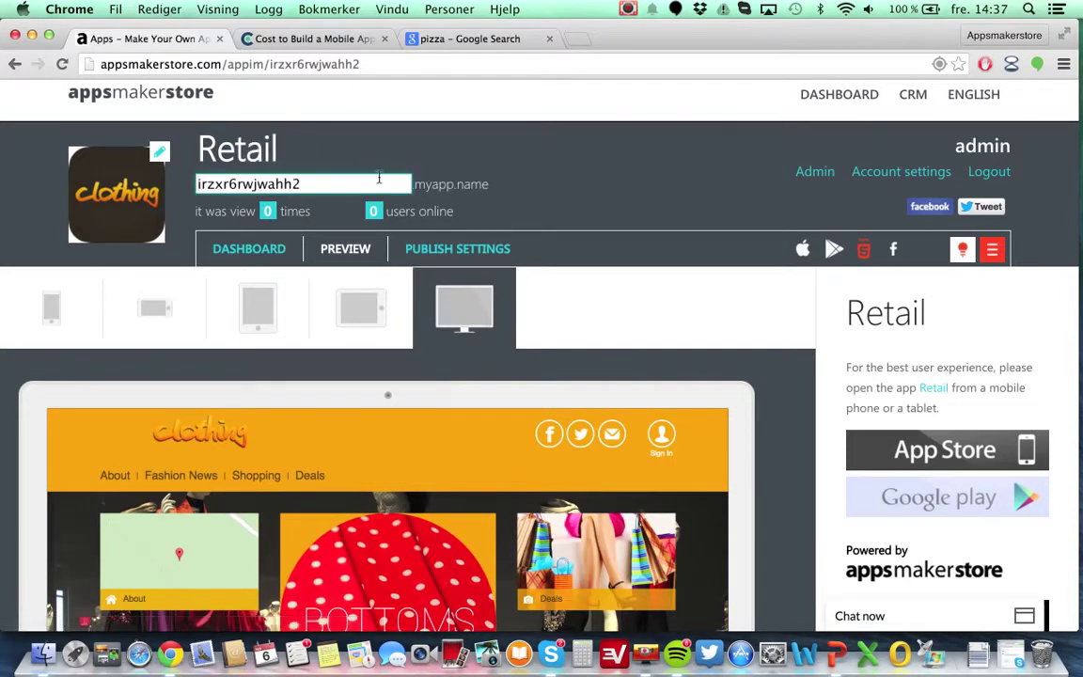
{"action": "left_click", "coordinate": [316, 184]}
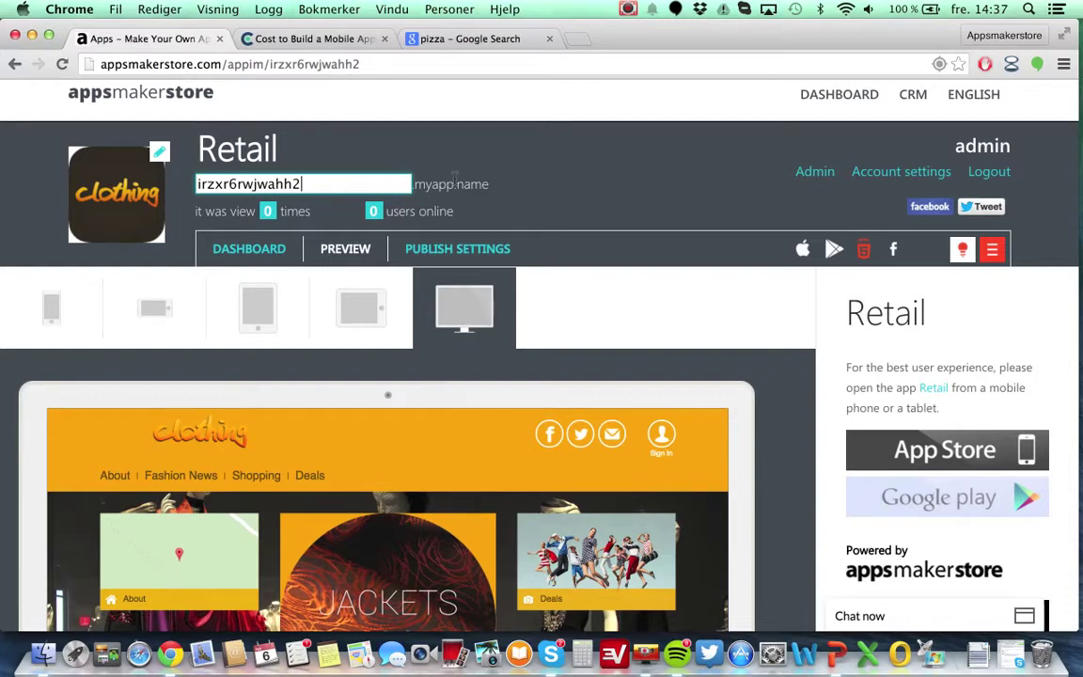
{"action": "left_click", "coordinate": [583, 208]}
{"action": "left_click", "coordinate": [442, 250]}
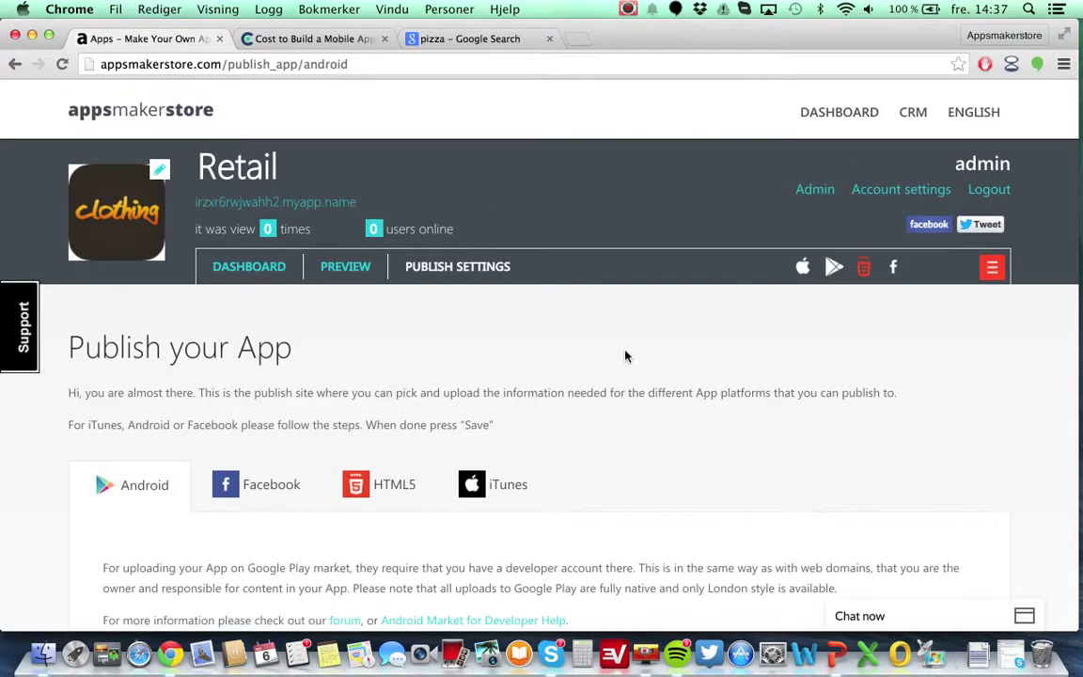
Scroll the Android publishing form down to Save and back, then return to the Retail dashboard.
{"action": "scroll", "coordinate": [625, 356], "scroll_direction": "down", "scroll_amount": 3}
{"action": "scroll", "coordinate": [625, 356], "scroll_direction": "down", "scroll_amount": 5}
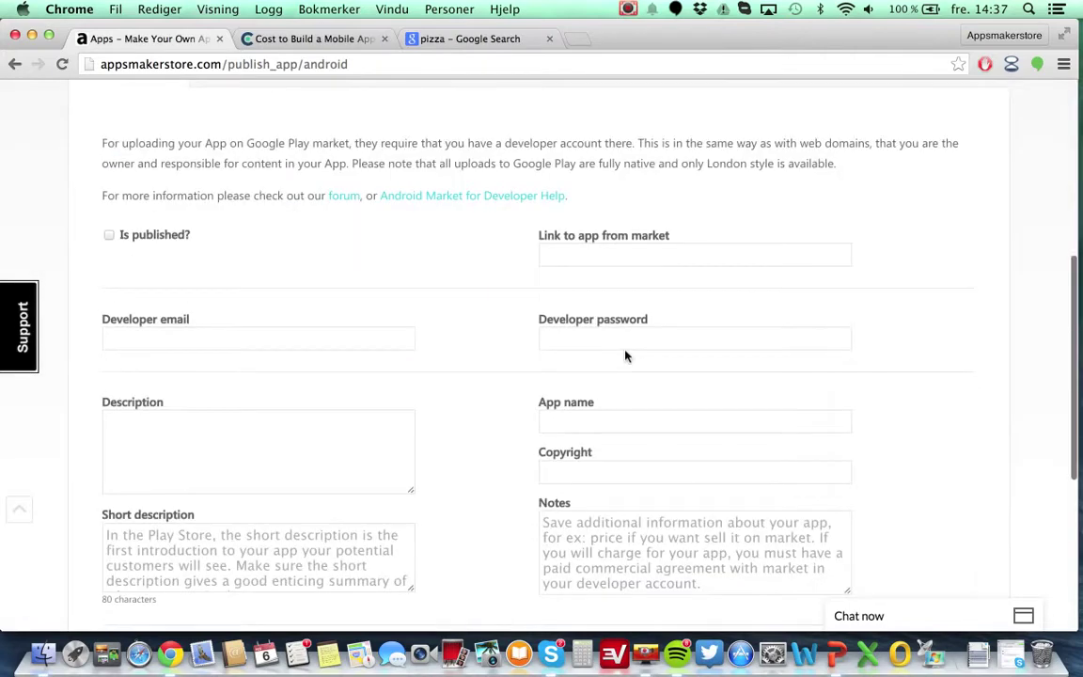
{"action": "scroll", "coordinate": [625, 356], "scroll_direction": "down", "scroll_amount": 4}
{"action": "scroll", "coordinate": [625, 356], "scroll_direction": "up", "scroll_amount": 7}
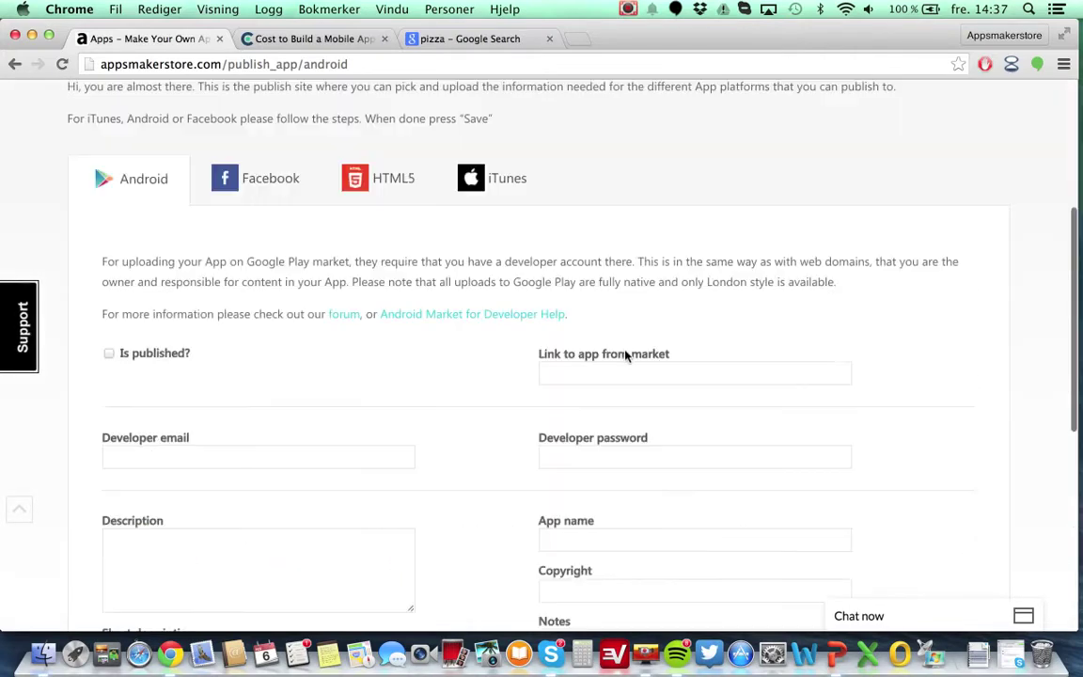
{"action": "scroll", "coordinate": [625, 355], "scroll_direction": "down", "scroll_amount": 1}
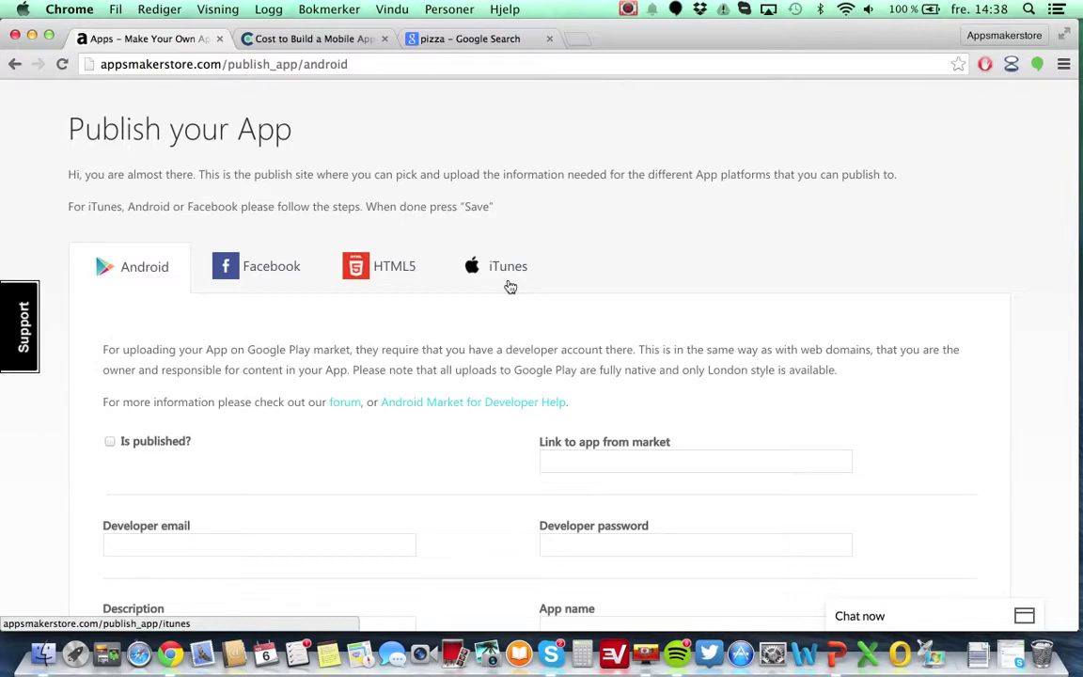
{"action": "scroll", "coordinate": [510, 287], "scroll_direction": "down", "scroll_amount": 3}
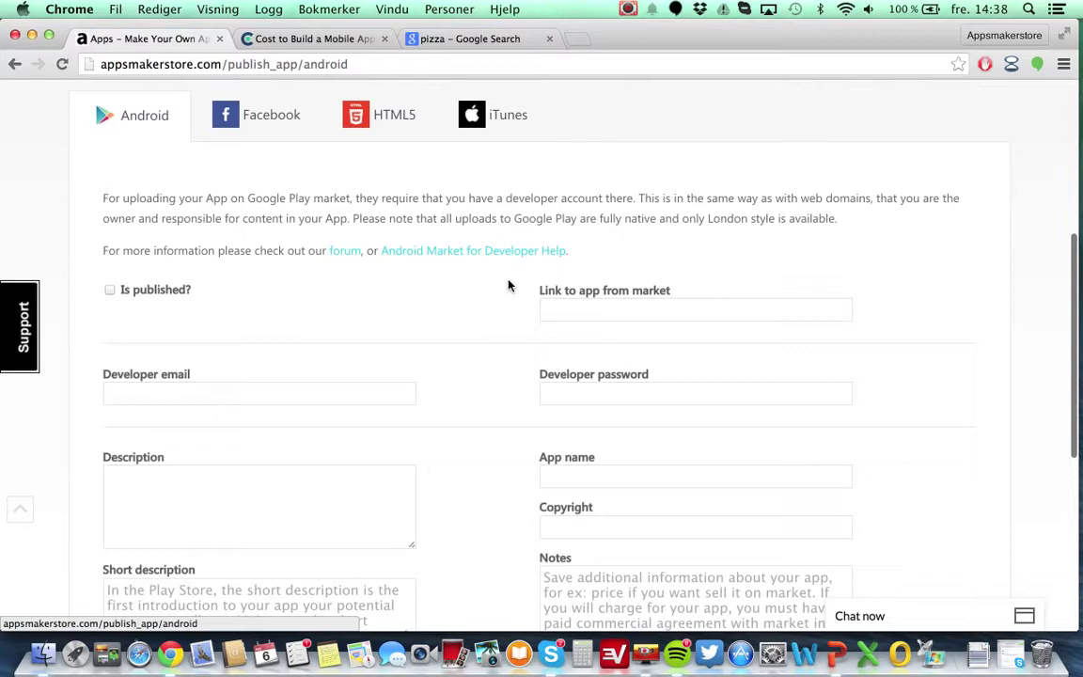
{"action": "scroll", "coordinate": [508, 285], "scroll_direction": "down", "scroll_amount": 2}
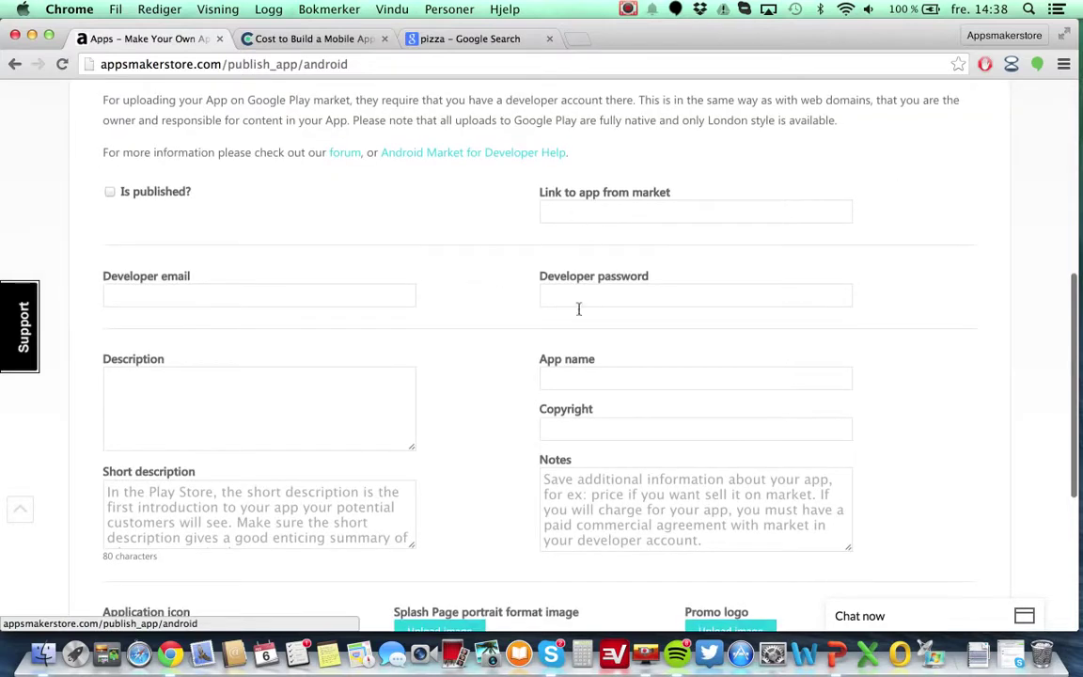
{"action": "scroll", "coordinate": [511, 431], "scroll_direction": "down", "scroll_amount": 3}
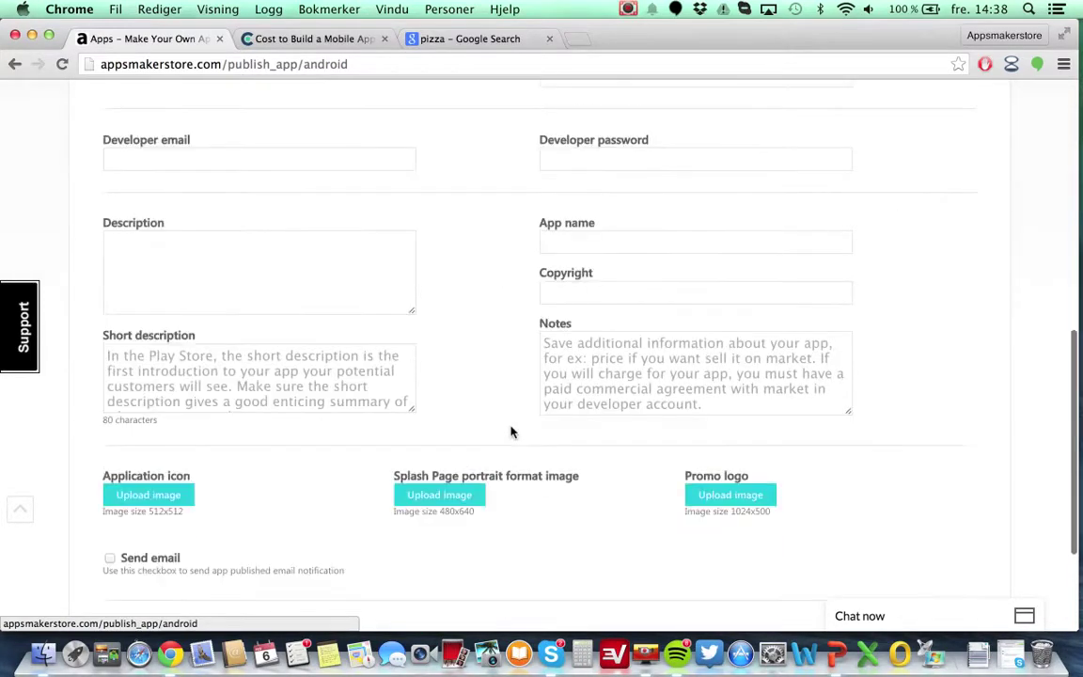
{"action": "scroll", "coordinate": [511, 431], "scroll_direction": "down", "scroll_amount": 4}
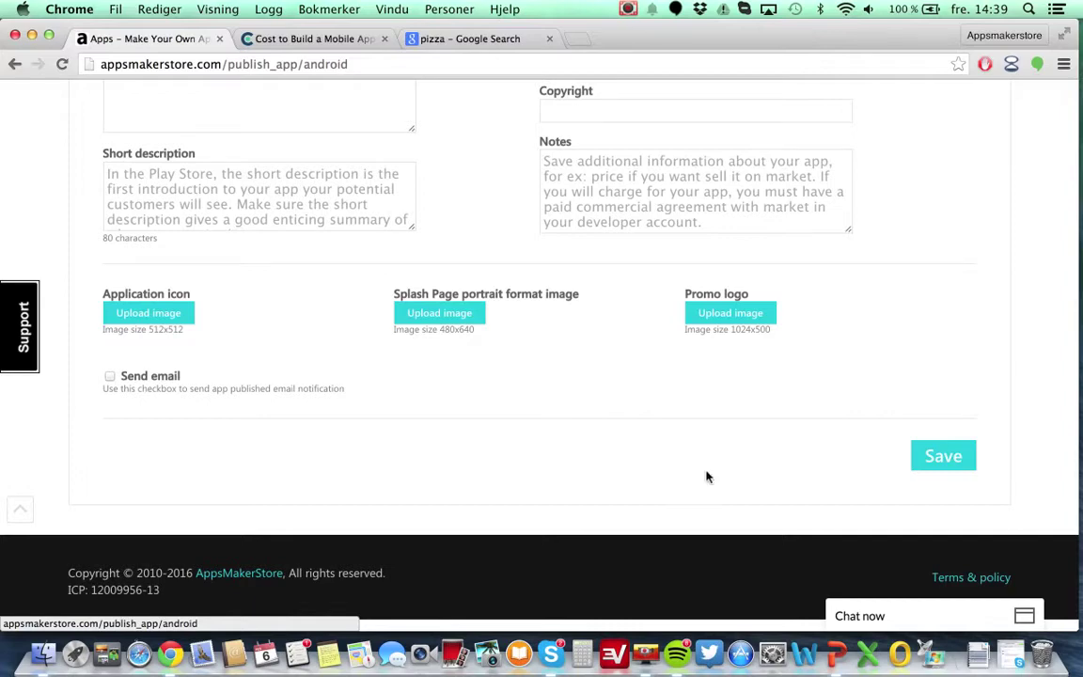
{"action": "scroll", "coordinate": [657, 363], "scroll_direction": "up", "scroll_amount": 10}
{"action": "scroll", "coordinate": [658, 364], "scroll_direction": "down", "scroll_amount": 3}
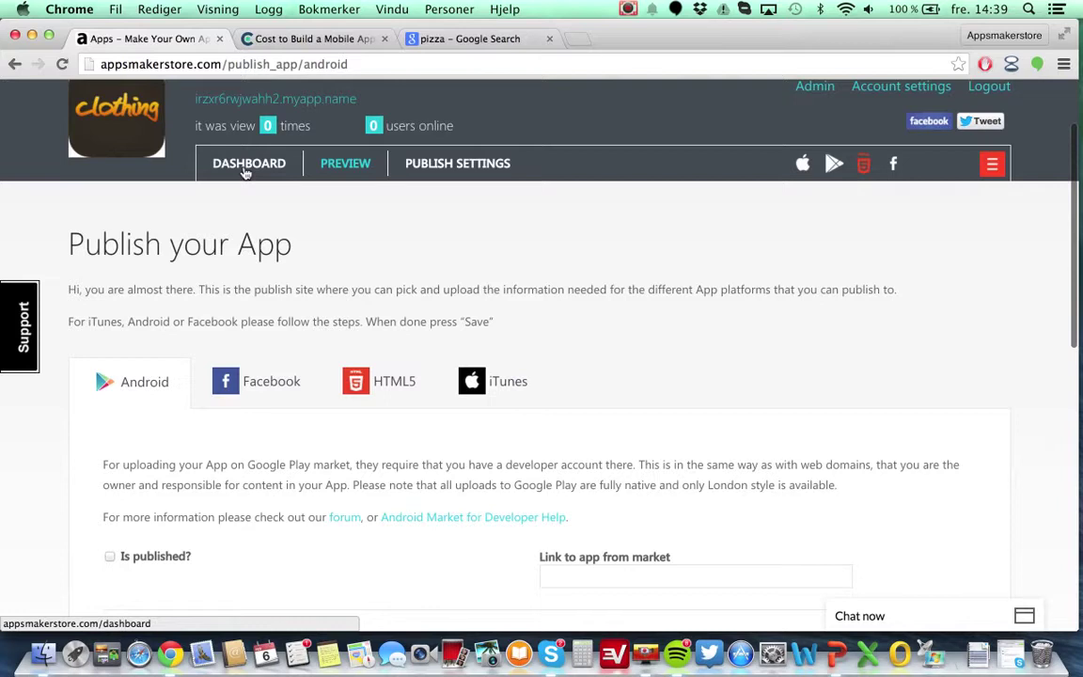
{"action": "left_click", "coordinate": [250, 167]}
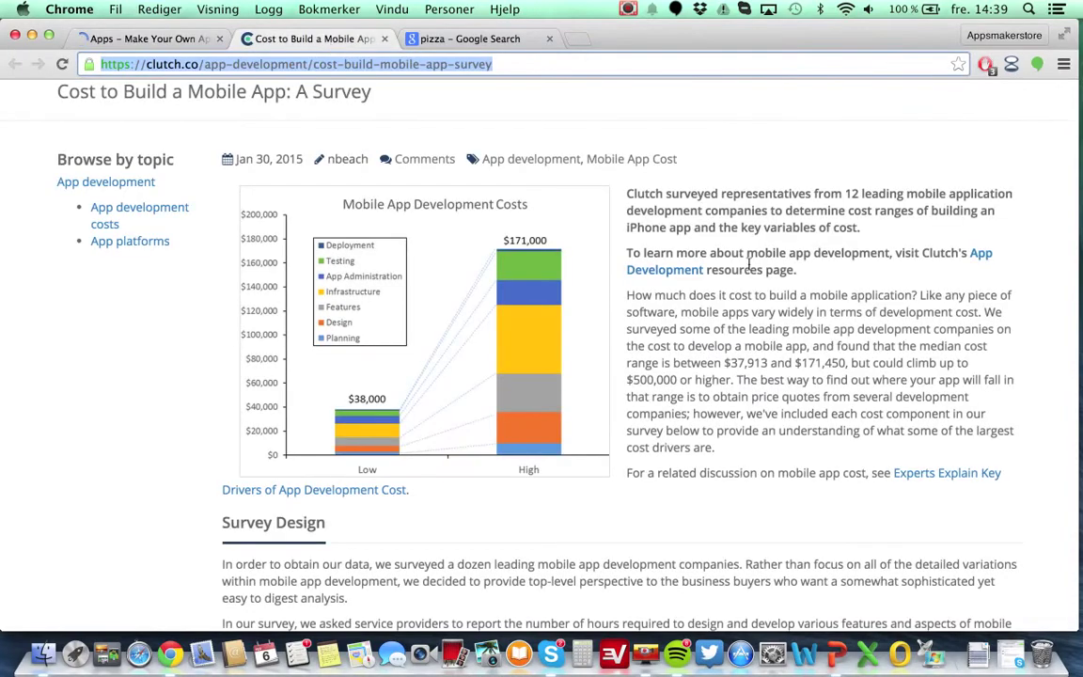
Scroll through Clutch's mobile app cost survey down to its Features section on native device features.
{"action": "scroll", "coordinate": [579, 228], "scroll_direction": "up", "scroll_amount": 2}
{"action": "scroll", "coordinate": [645, 255], "scroll_direction": "down", "scroll_amount": 3}
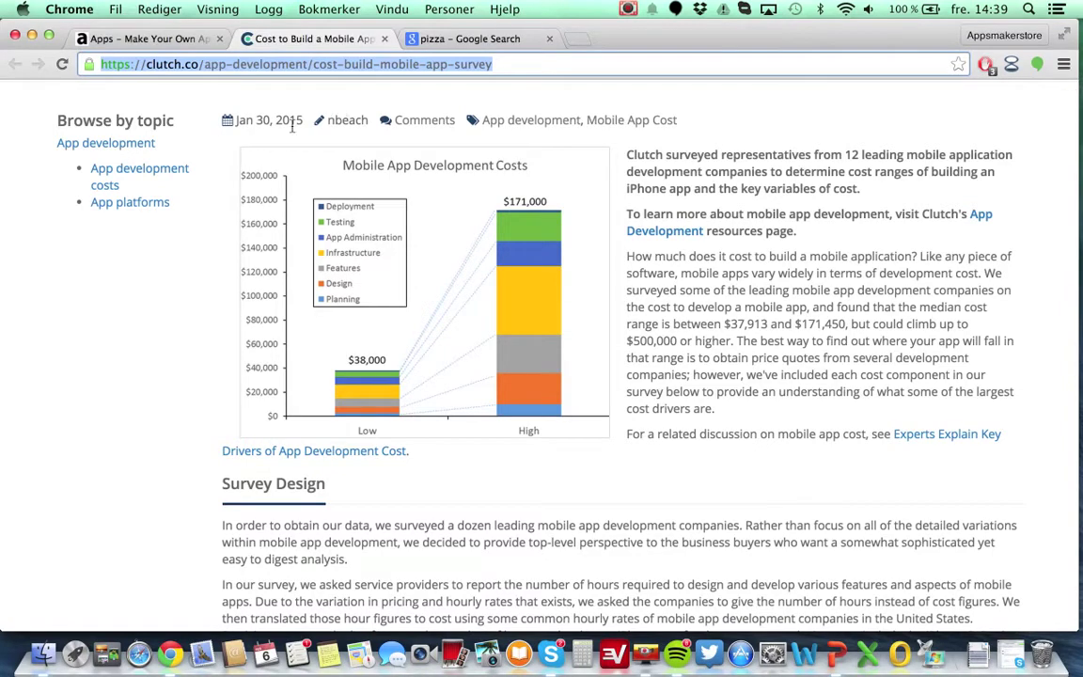
{"action": "scroll", "coordinate": [282, 133], "scroll_direction": "up", "scroll_amount": 4}
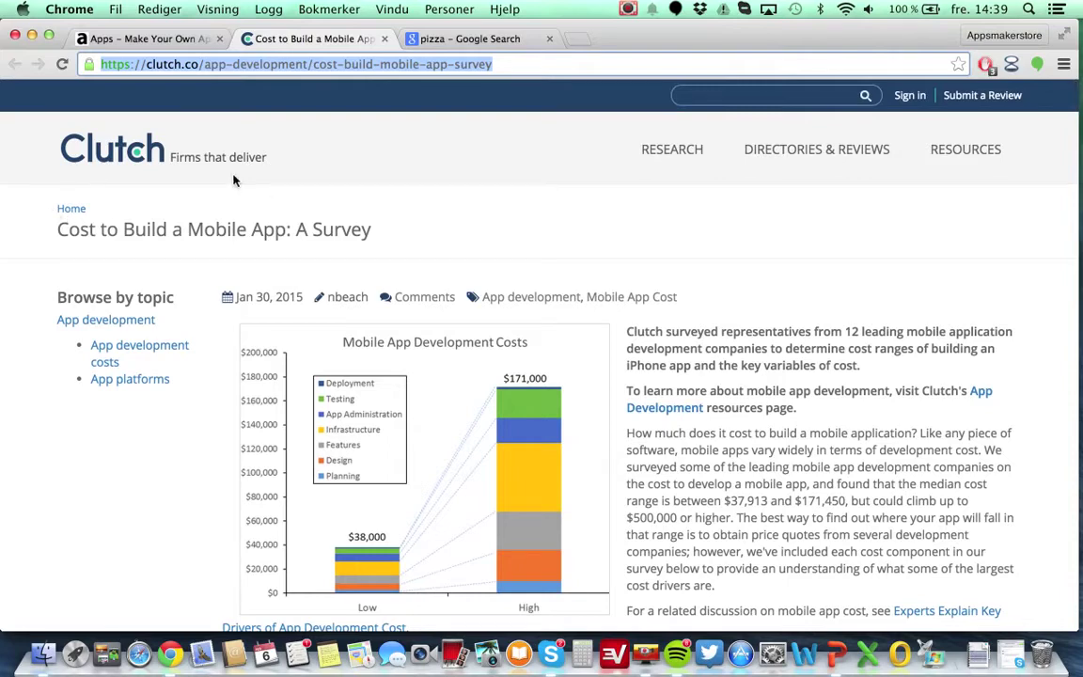
{"action": "scroll", "coordinate": [843, 290], "scroll_direction": "down", "scroll_amount": 3}
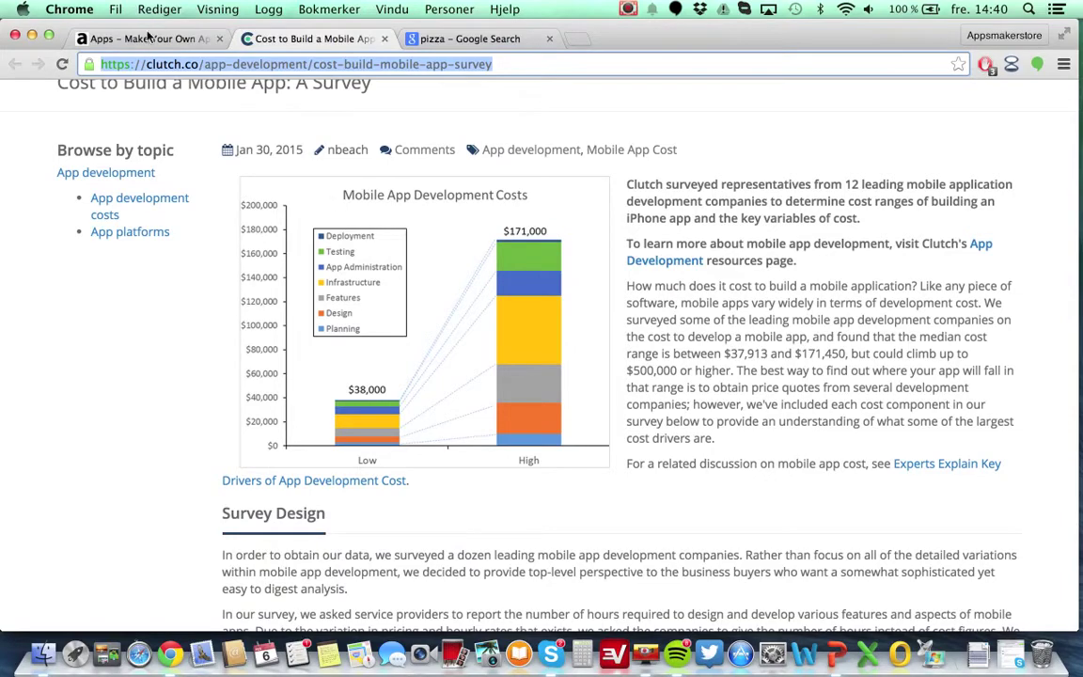
{"action": "scroll", "coordinate": [769, 395], "scroll_direction": "down", "scroll_amount": 6}
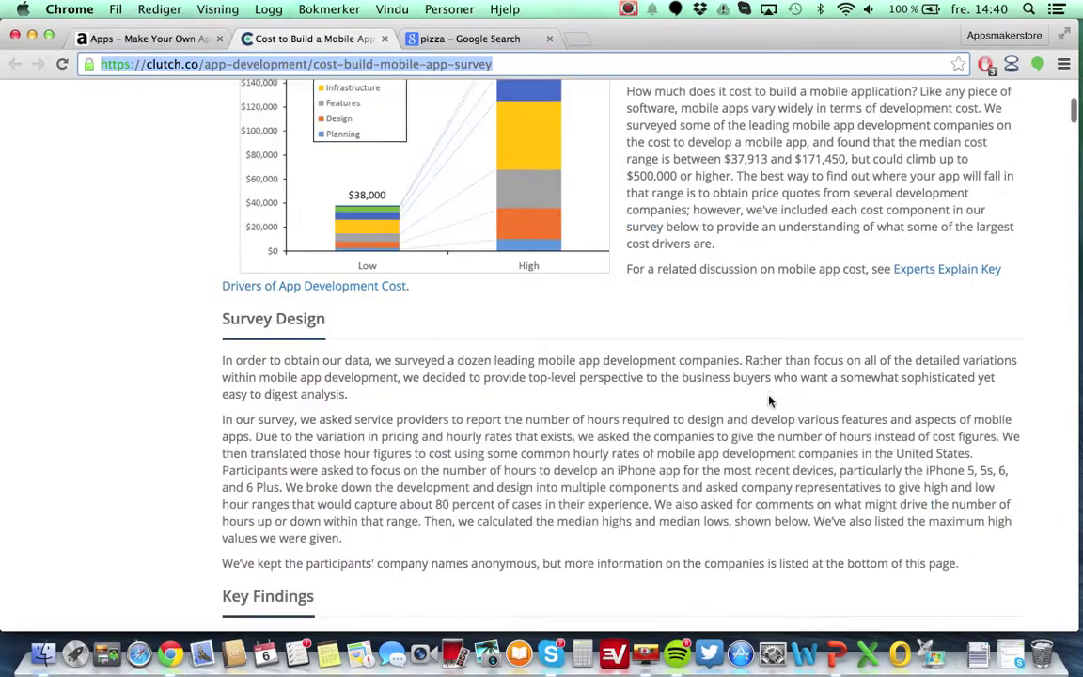
{"action": "scroll", "coordinate": [769, 397], "scroll_direction": "down", "scroll_amount": 10}
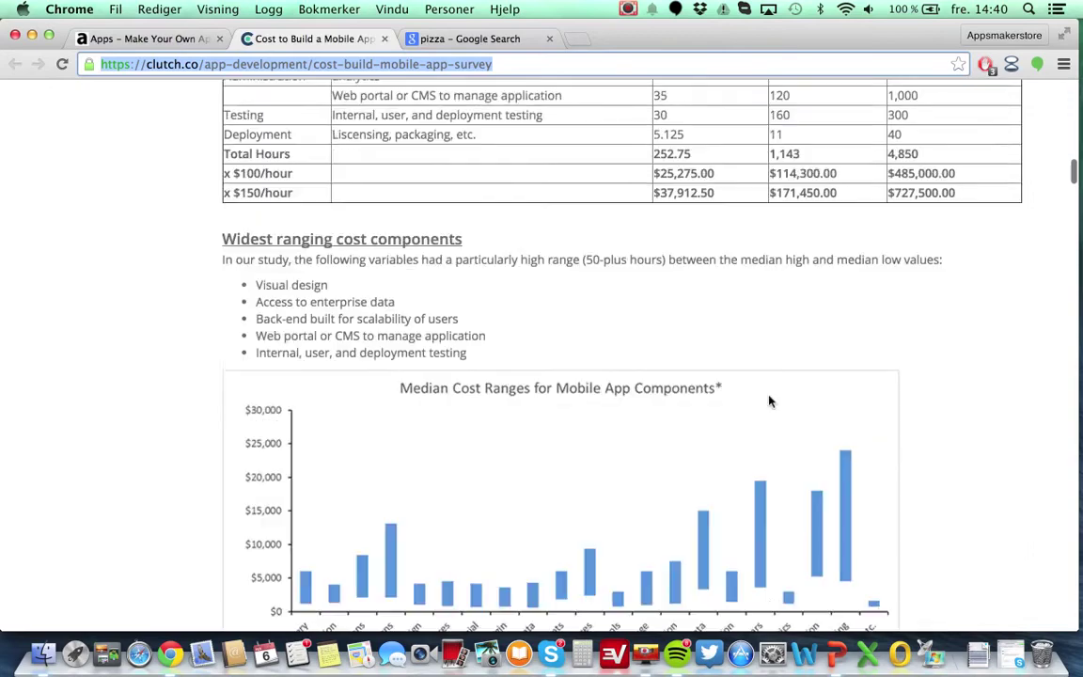
{"action": "scroll", "coordinate": [769, 402], "scroll_direction": "down", "scroll_amount": 15}
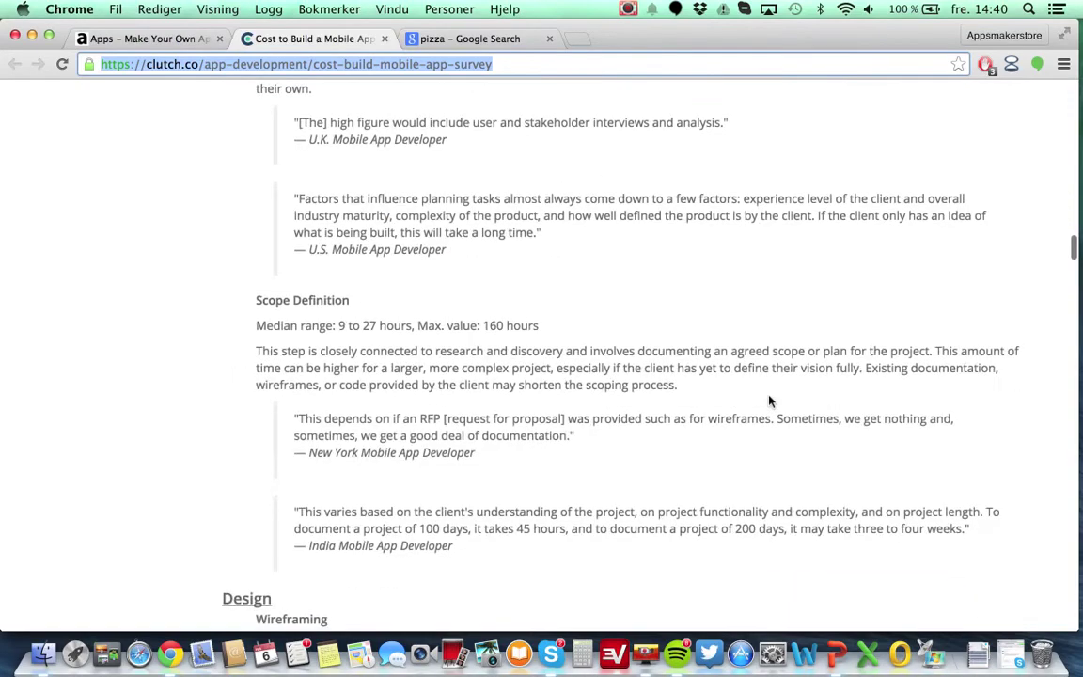
{"action": "scroll", "coordinate": [769, 394], "scroll_direction": "down", "scroll_amount": 10}
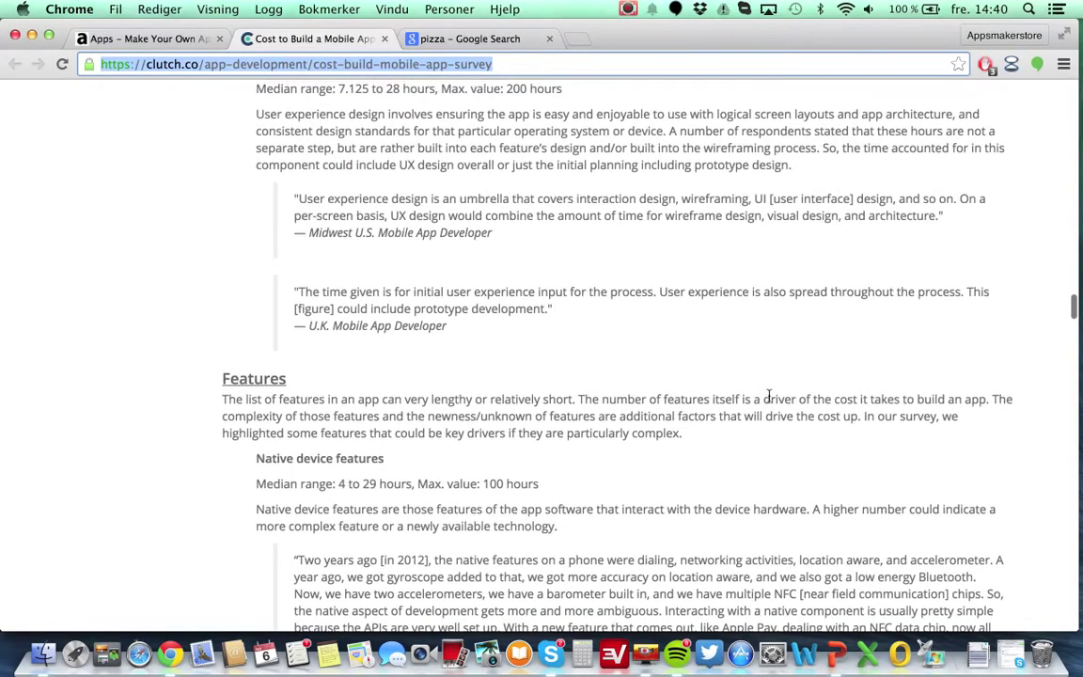
{"action": "left_click", "coordinate": [139, 37]}
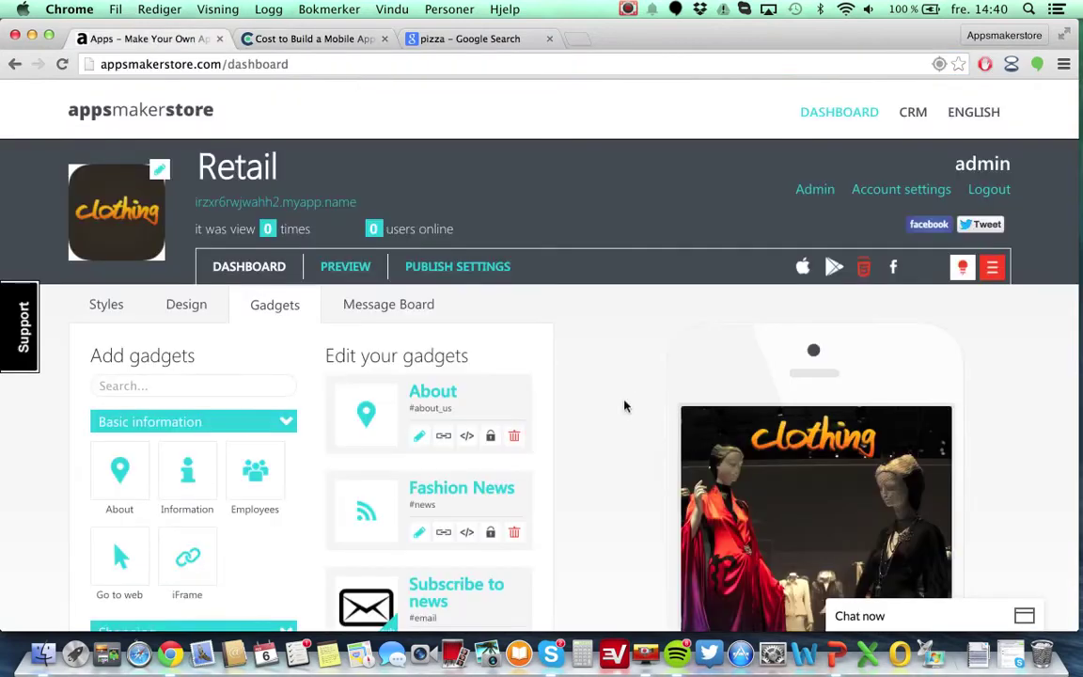
{"action": "scroll", "coordinate": [624, 406], "scroll_direction": "down", "scroll_amount": 3}
{"action": "scroll", "coordinate": [624, 406], "scroll_direction": "down", "scroll_amount": 3}
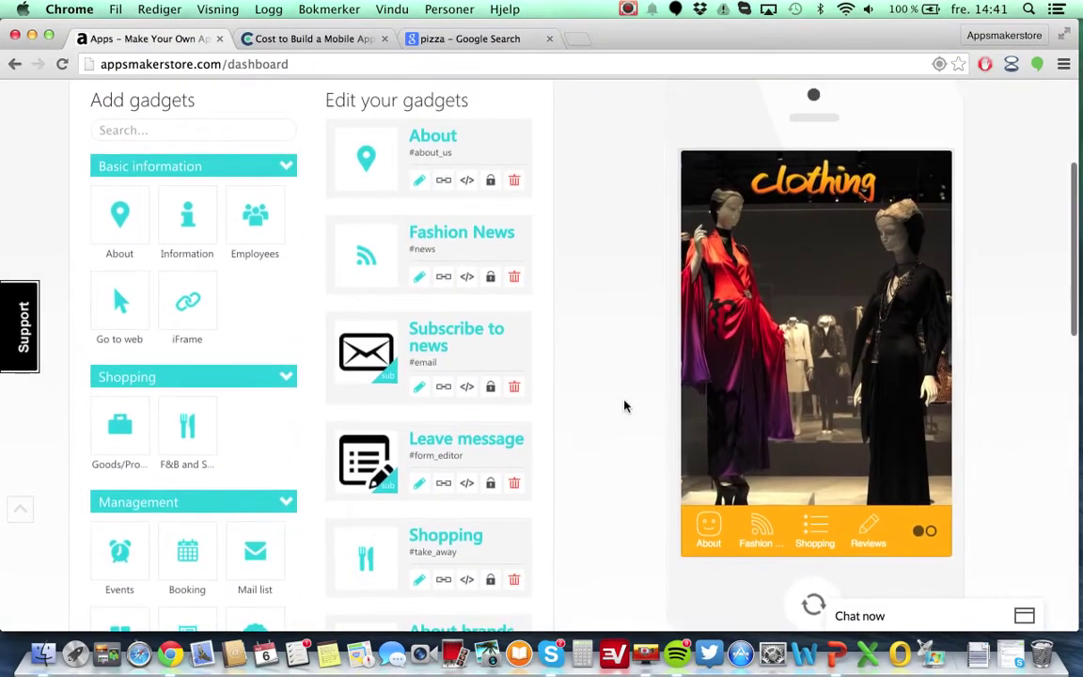
{"action": "scroll", "coordinate": [624, 406], "scroll_direction": "down", "scroll_amount": 6}
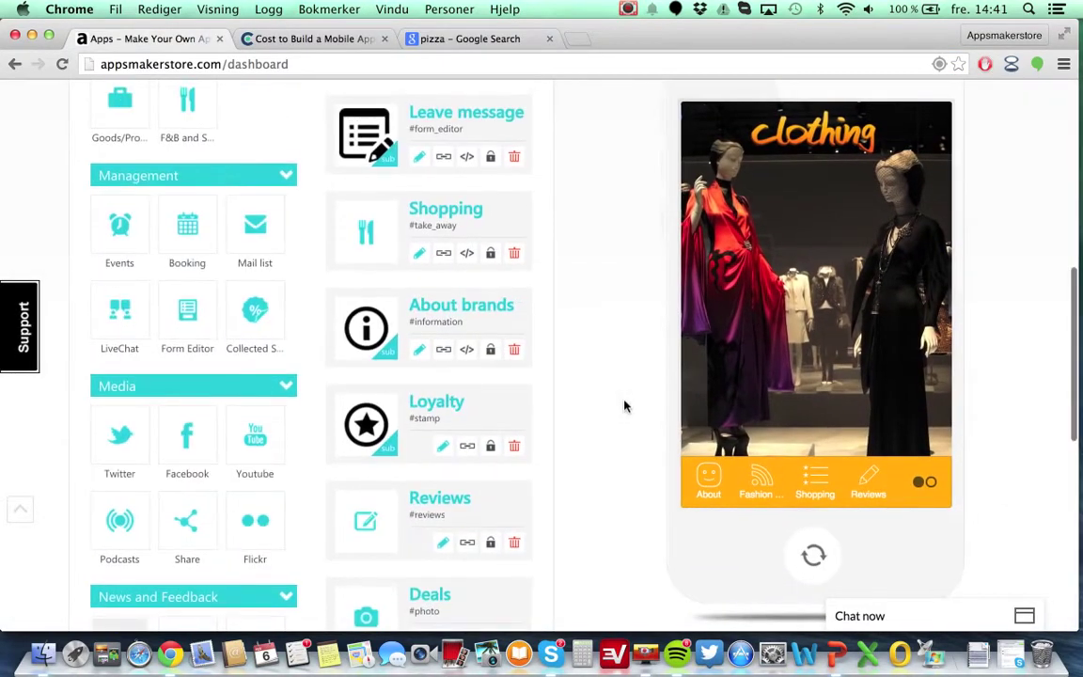
{"action": "mouse_move", "coordinate": [376, 346]}
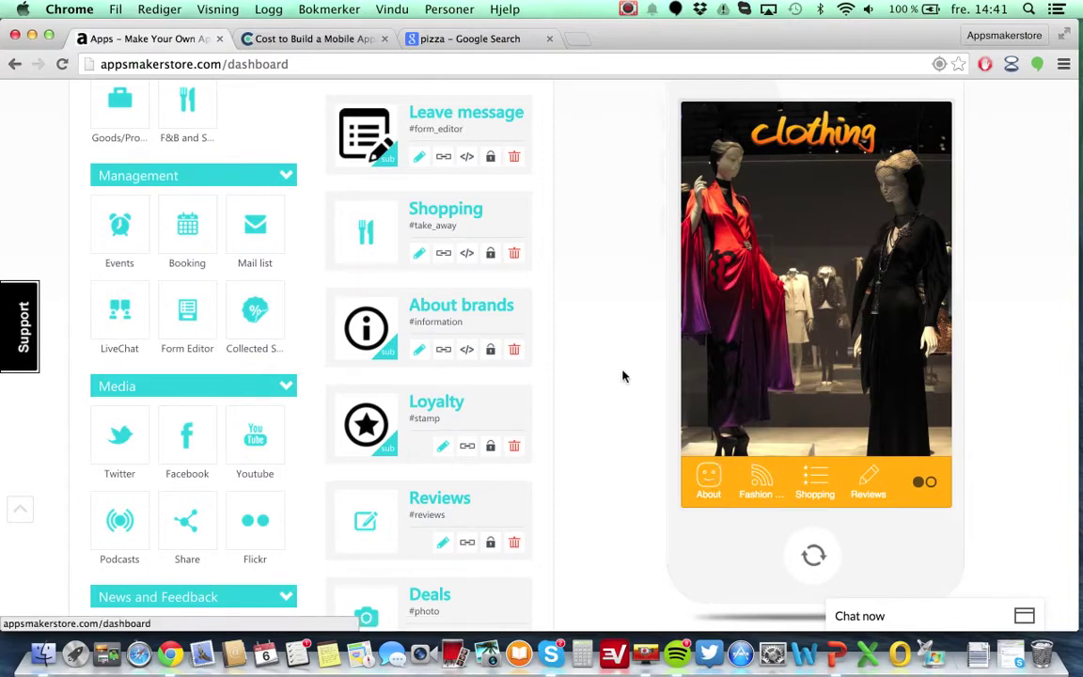
{"action": "scroll", "coordinate": [622, 376], "scroll_direction": "down", "scroll_amount": 3}
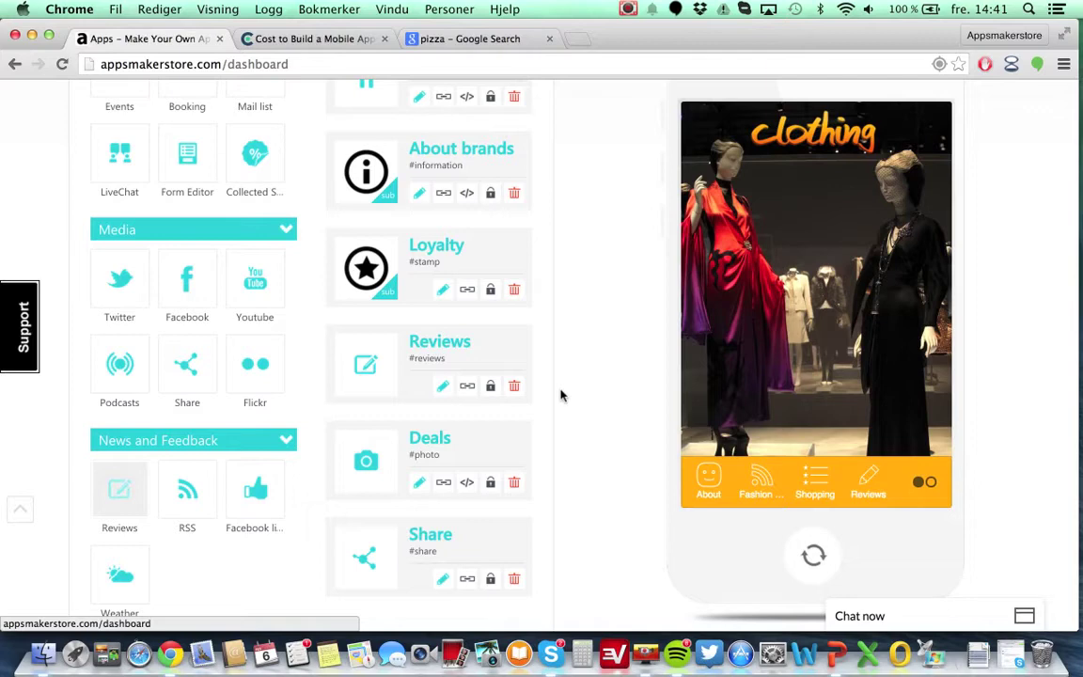
Preview the About page and the Fashion News InStyle.com feed, then return to the home screen.
{"action": "left_click", "coordinate": [708, 479]}
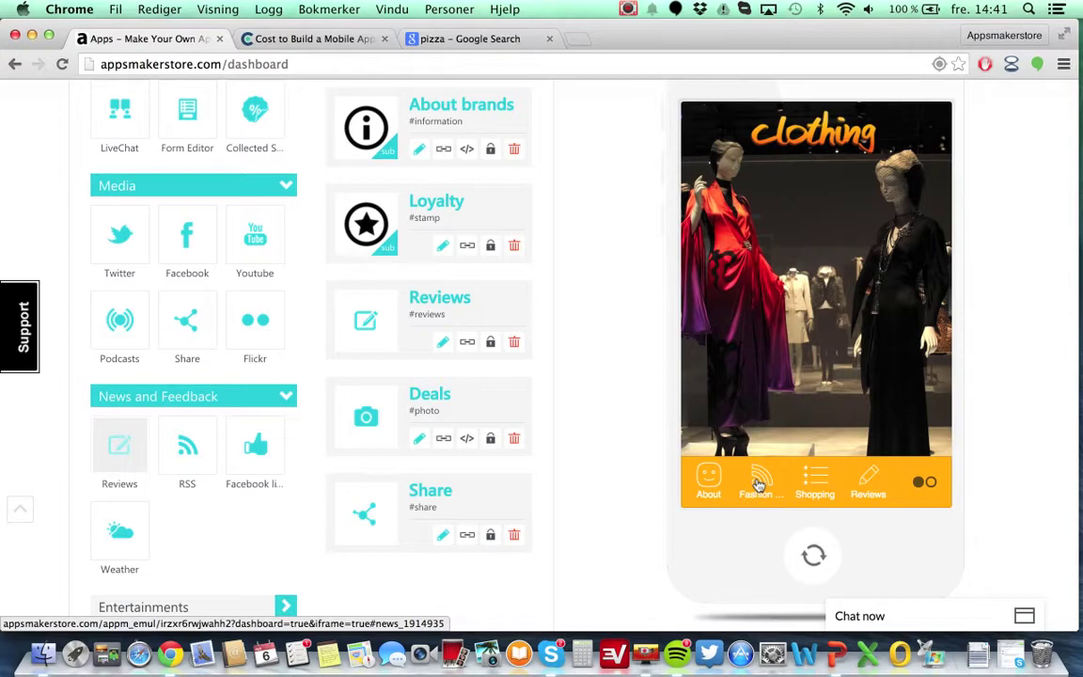
{"action": "left_click", "coordinate": [759, 484]}
{"action": "left_click", "coordinate": [758, 186]}
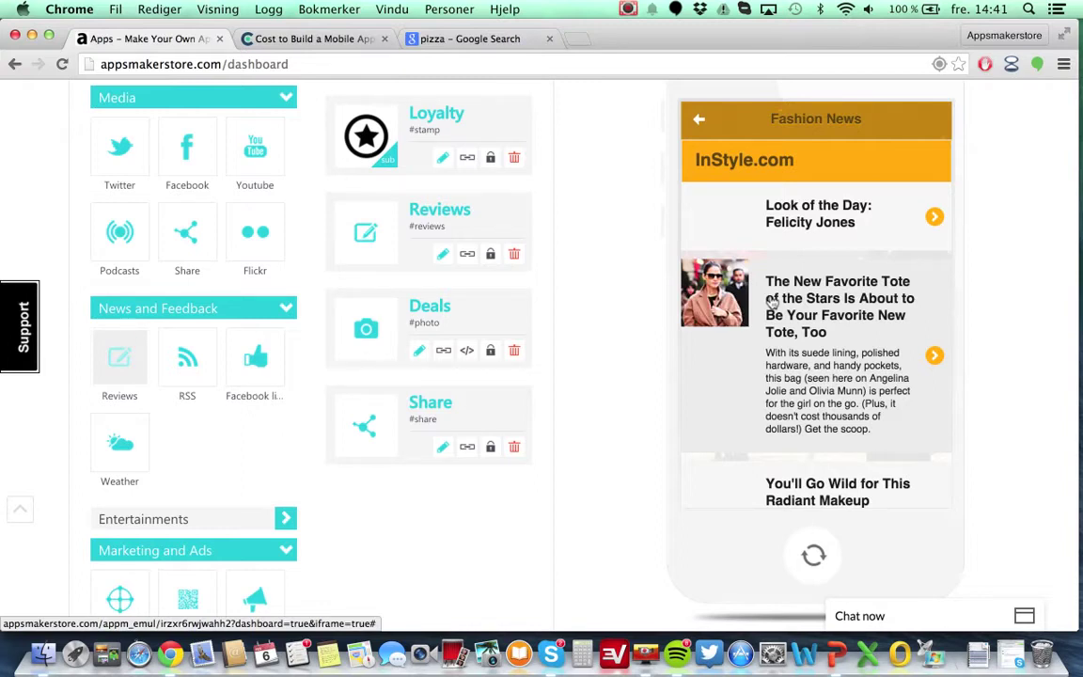
{"action": "left_click", "coordinate": [699, 119]}
{"action": "left_click", "coordinate": [696, 127]}
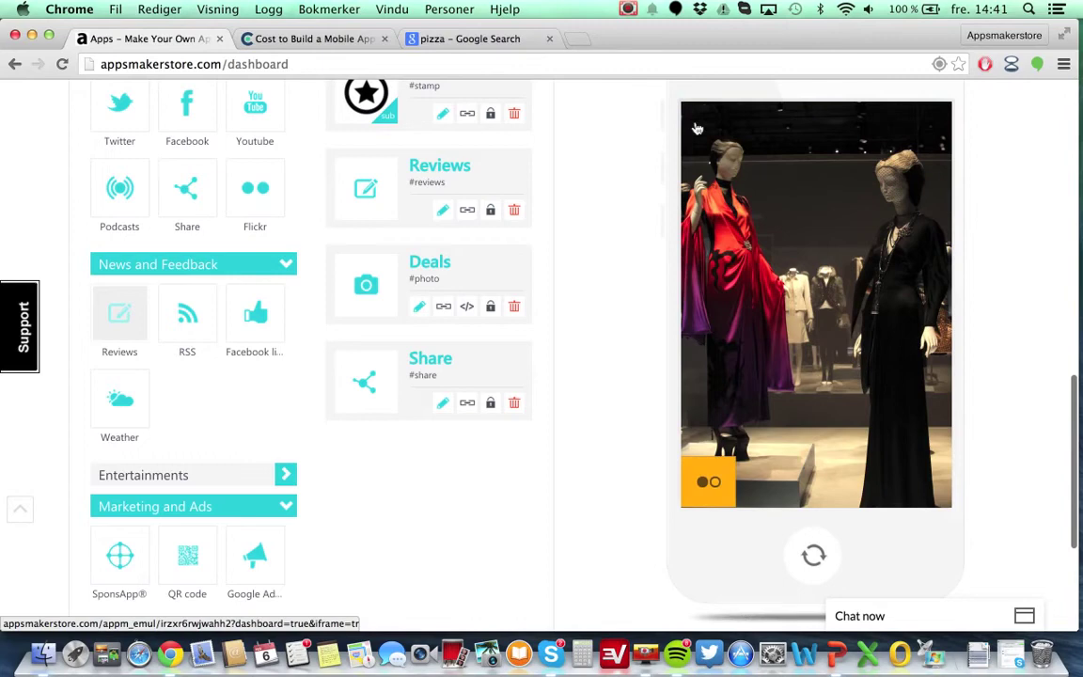
Preview Shopping's Loyalty discounts page, then open the Reviews feedback rating screen.
{"action": "left_click", "coordinate": [815, 484]}
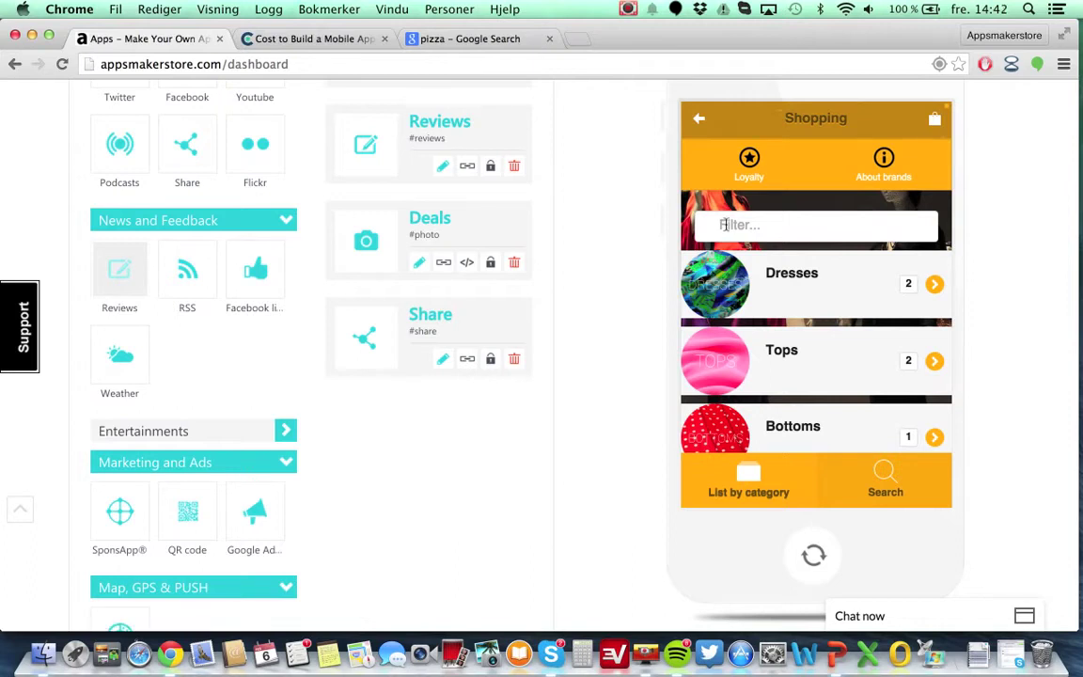
{"action": "left_click", "coordinate": [753, 161]}
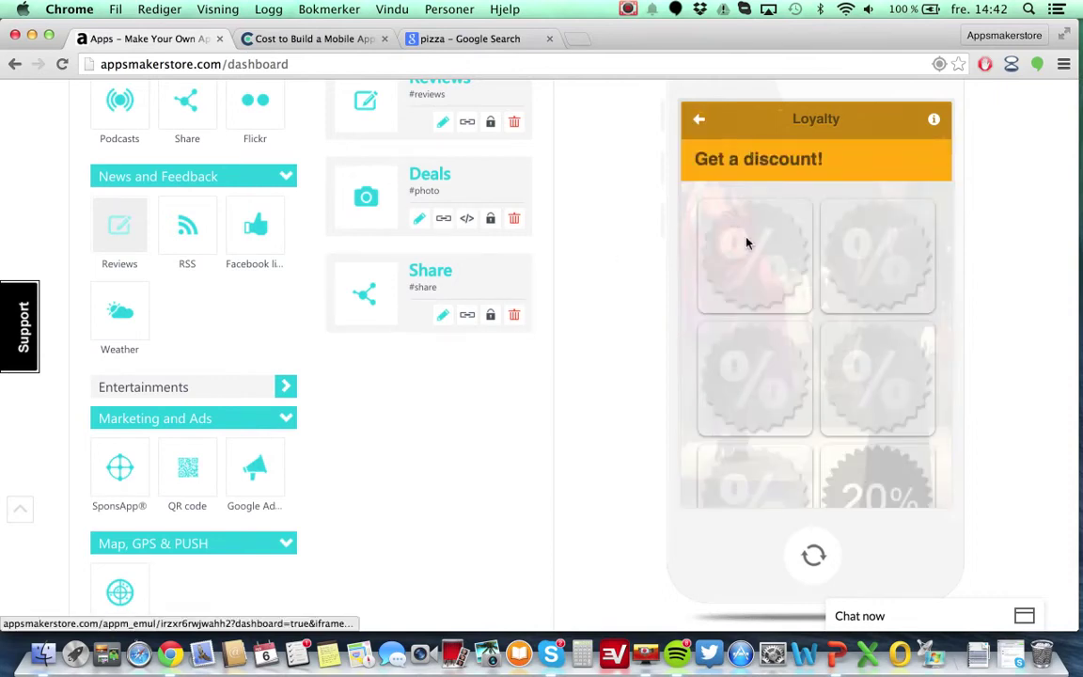
{"action": "left_click", "coordinate": [696, 122]}
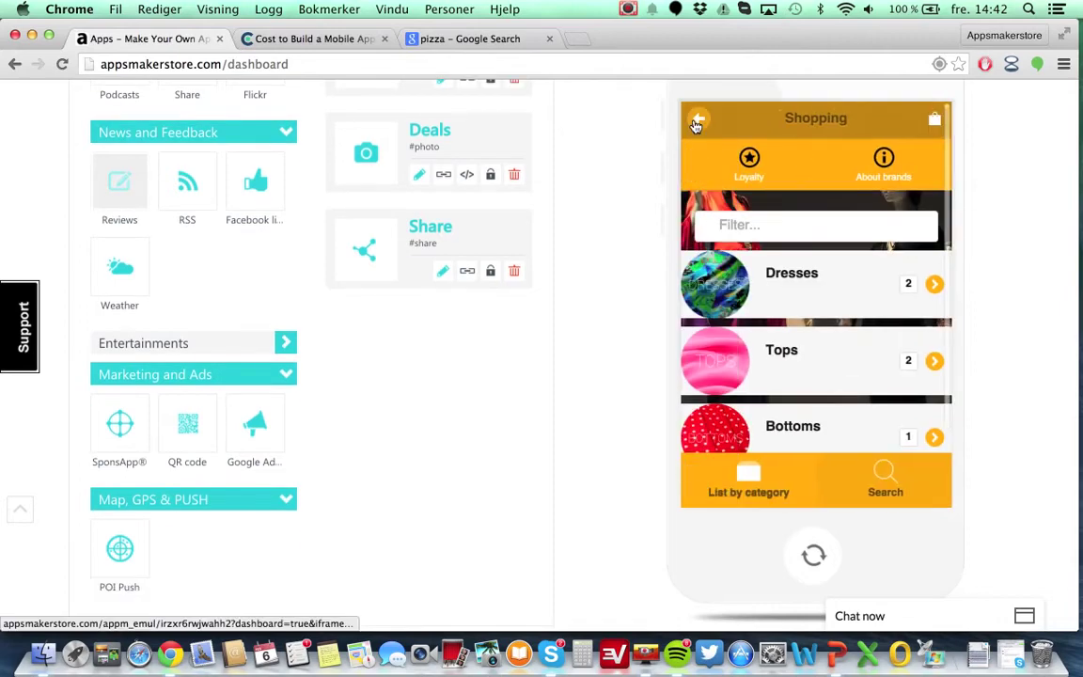
{"action": "left_click", "coordinate": [695, 120]}
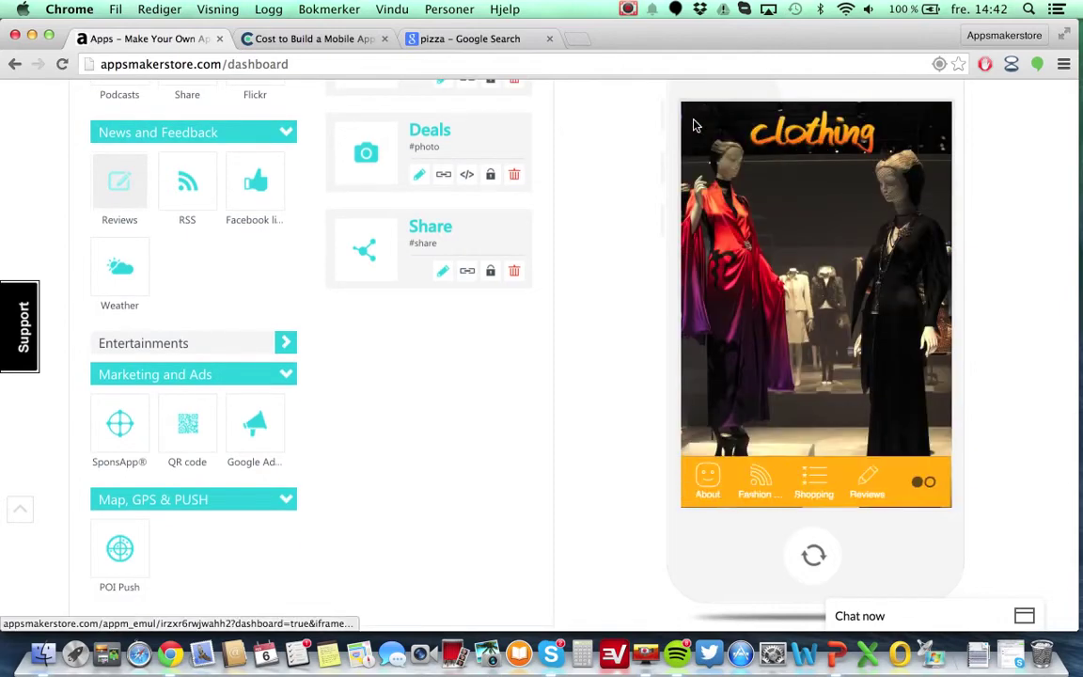
{"action": "left_click", "coordinate": [868, 479]}
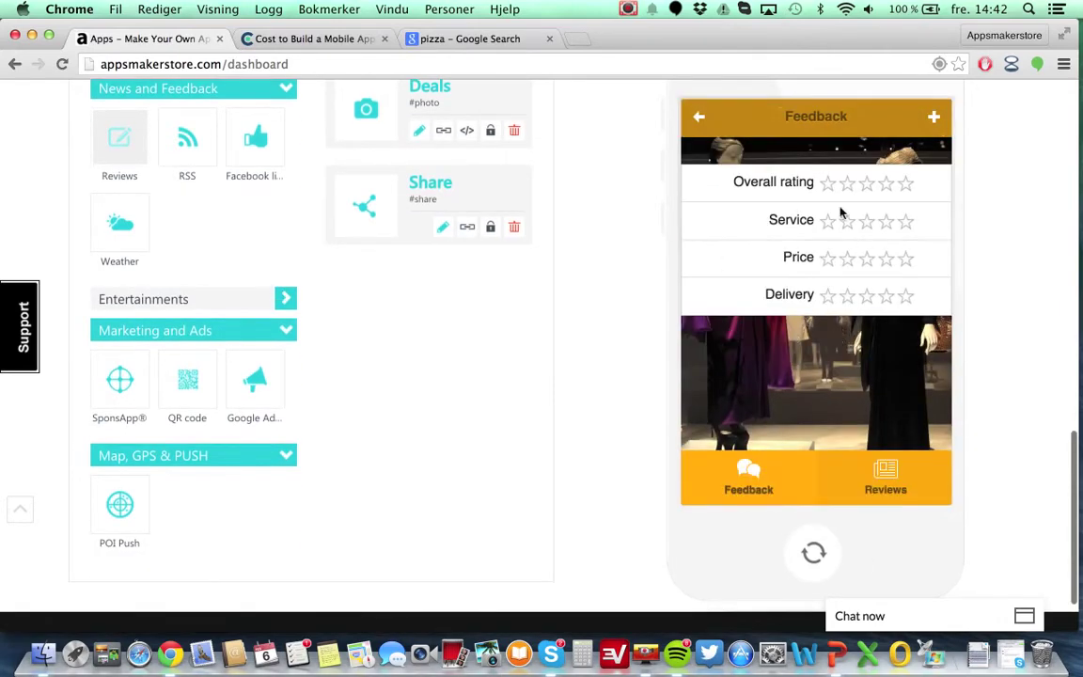
{"action": "scroll", "coordinate": [601, 236], "scroll_direction": "up", "scroll_amount": 5}
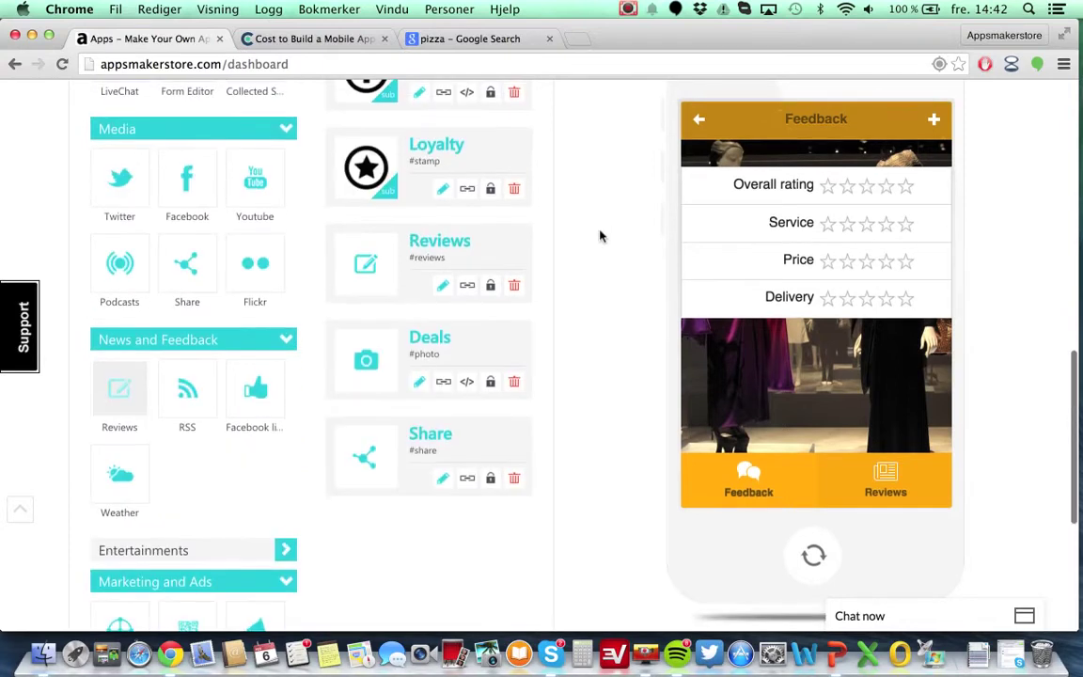
Check the Reviews gadget settings and its References section, then close the Reviews editor.
{"action": "left_click", "coordinate": [443, 307]}
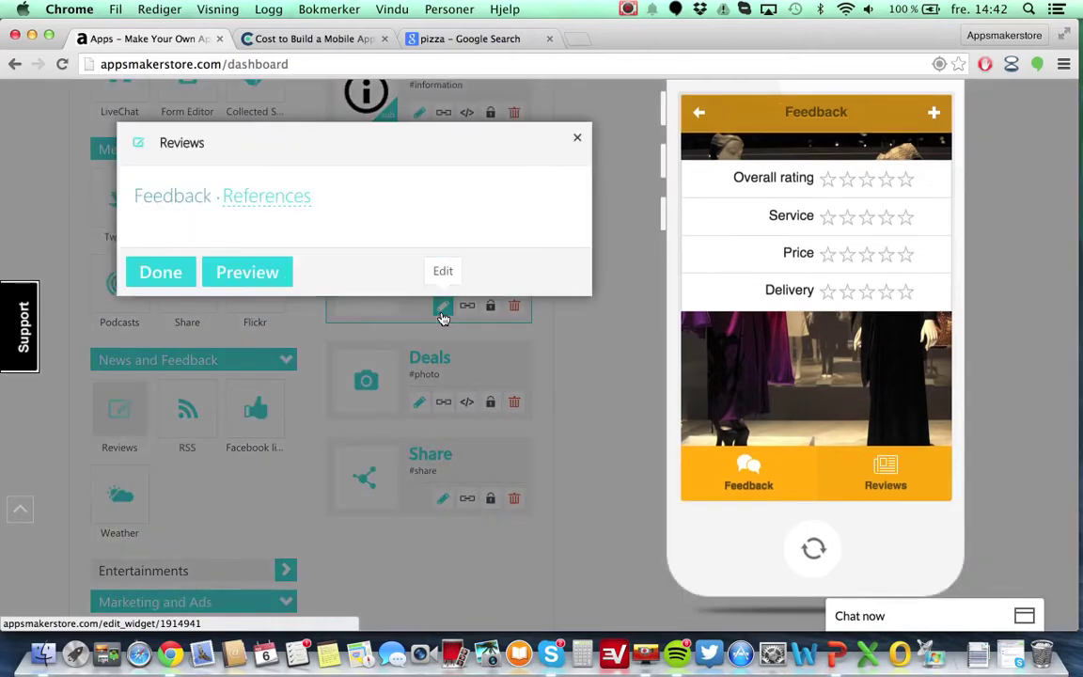
{"action": "left_click", "coordinate": [260, 199]}
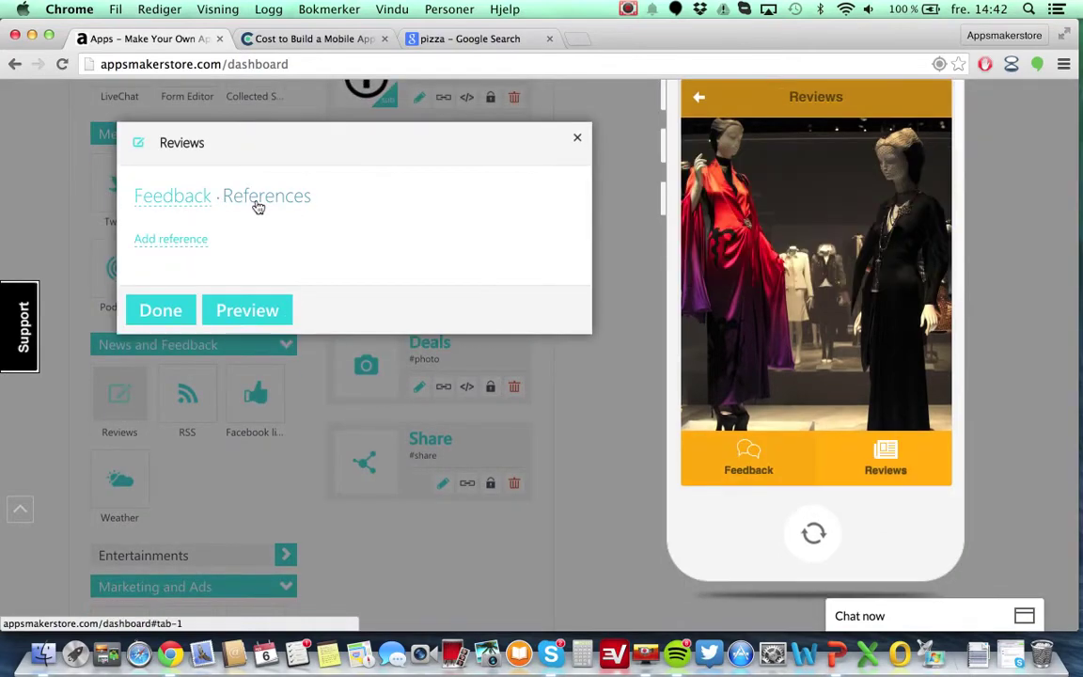
{"action": "left_click", "coordinate": [579, 140]}
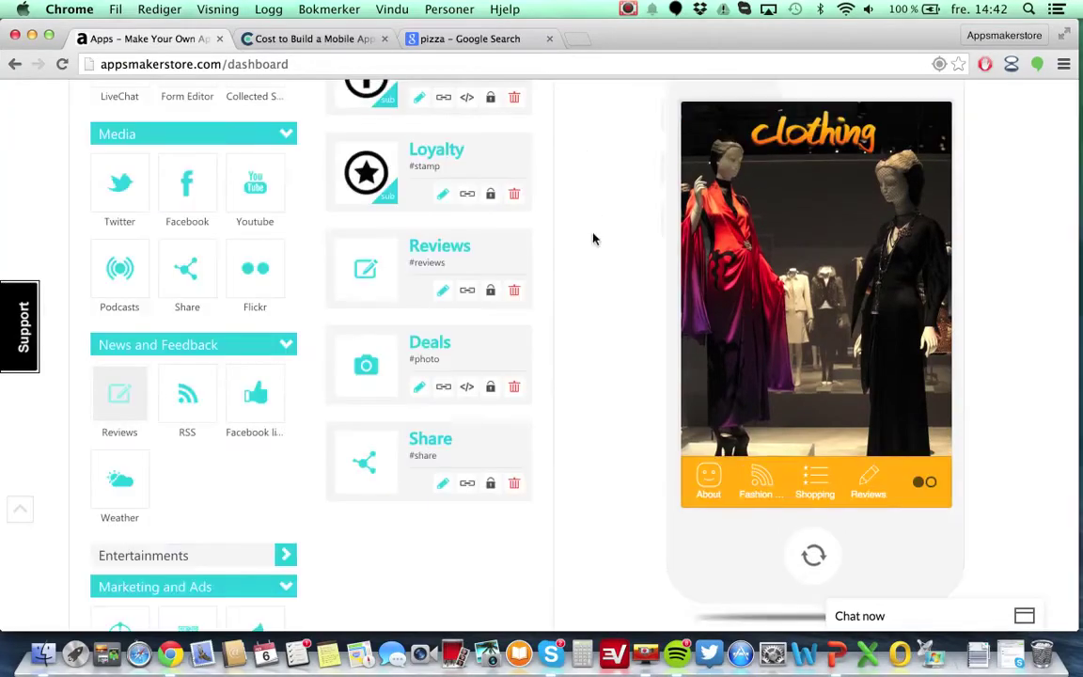
{"action": "scroll", "coordinate": [592, 238], "scroll_direction": "up", "scroll_amount": 5}
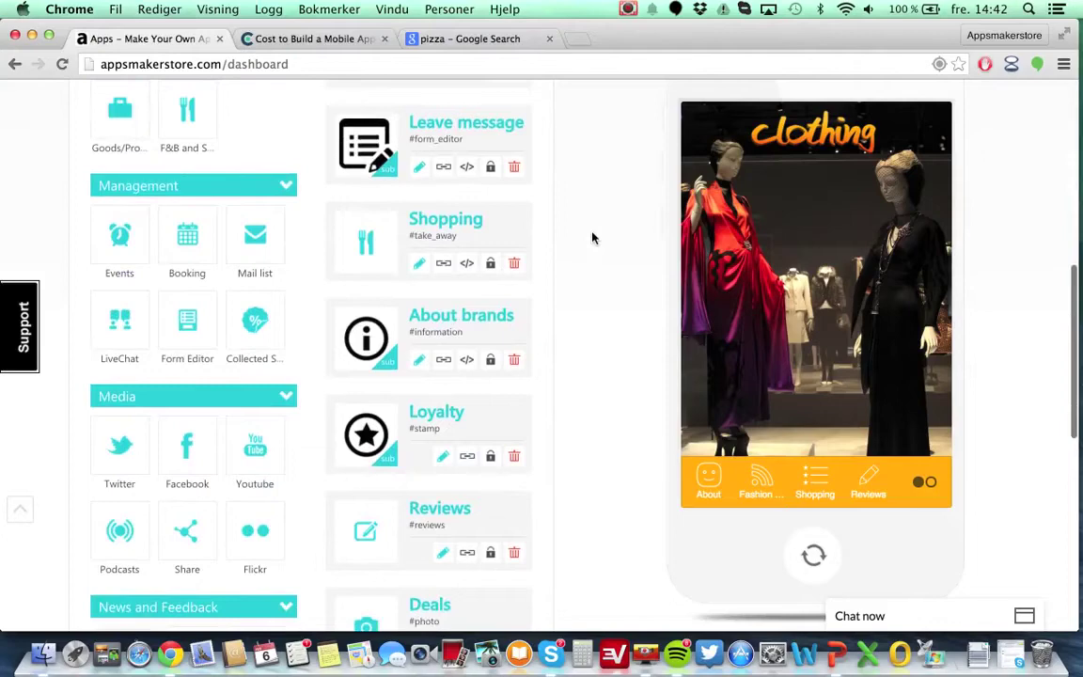
{"action": "scroll", "coordinate": [592, 237], "scroll_direction": "down", "scroll_amount": 1}
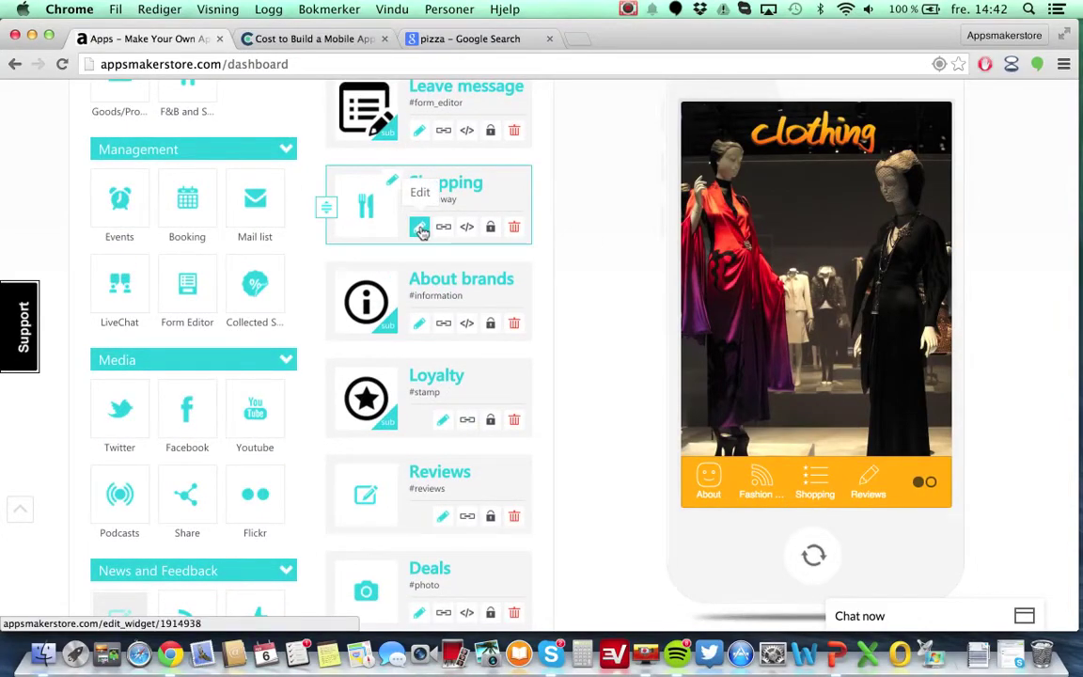
Open the Shopping feature's settings form and read its order message texts.
{"action": "left_click", "coordinate": [419, 228]}
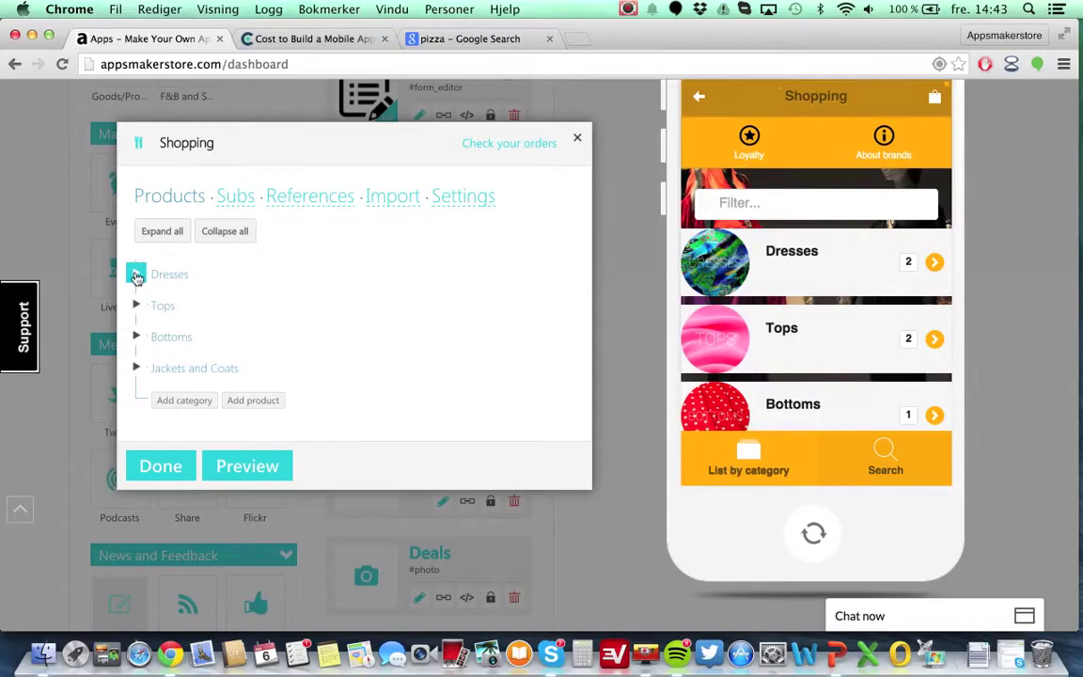
{"action": "left_click", "coordinate": [476, 200]}
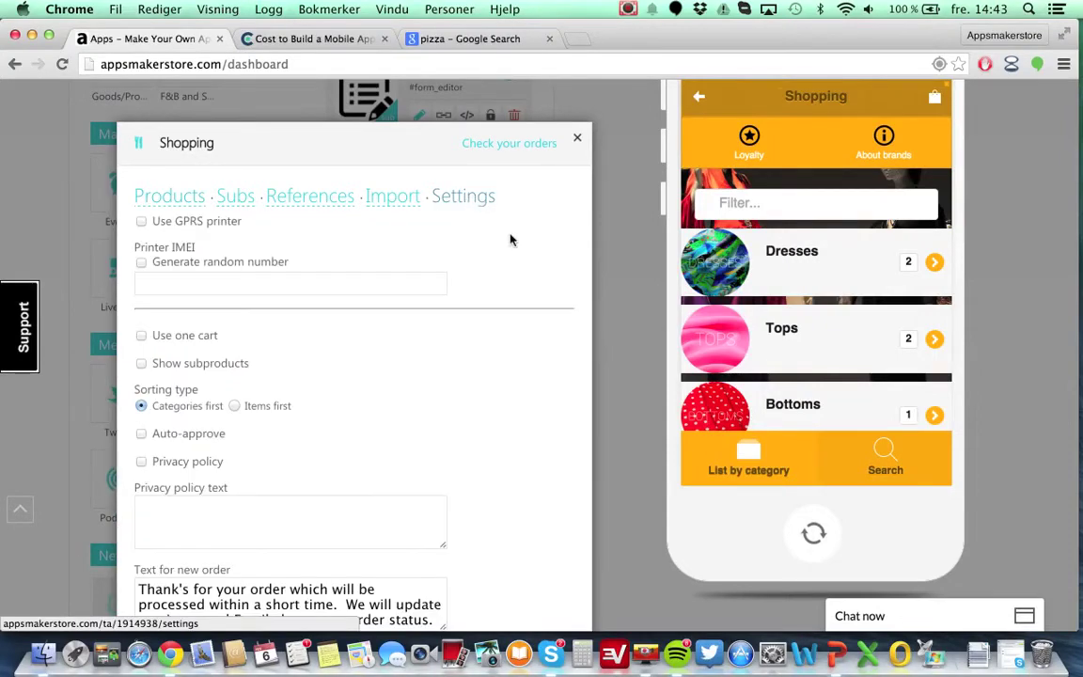
{"action": "scroll", "coordinate": [447, 437], "scroll_direction": "down", "scroll_amount": 5}
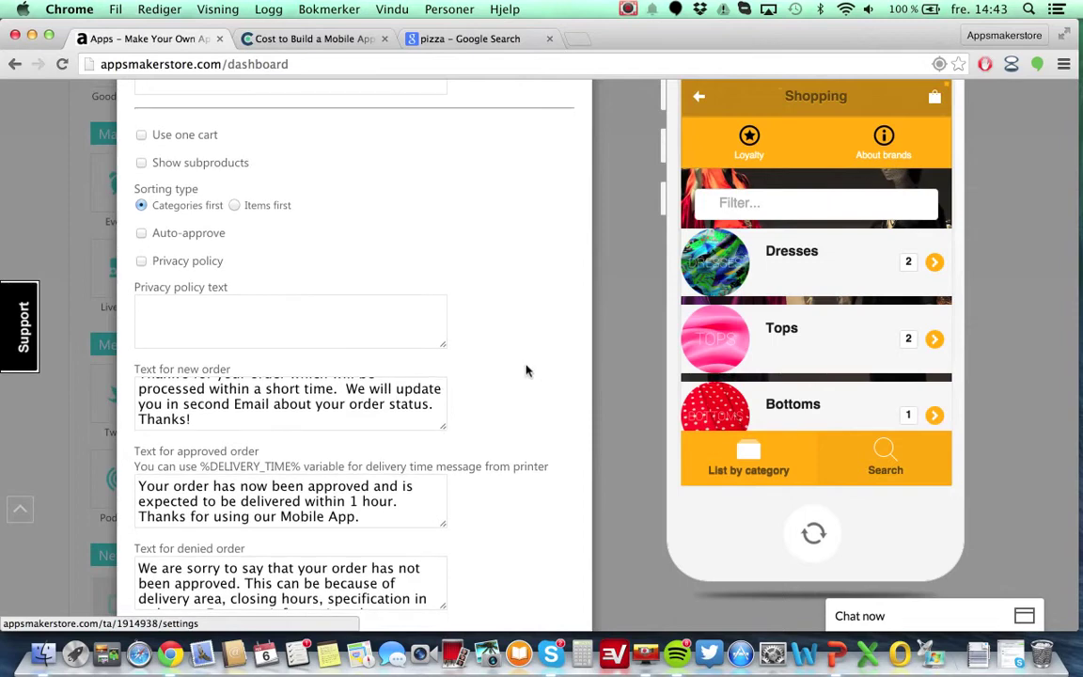
{"action": "scroll", "coordinate": [527, 370], "scroll_direction": "up", "scroll_amount": 3}
{"action": "scroll", "coordinate": [528, 371], "scroll_direction": "up", "scroll_amount": 1}
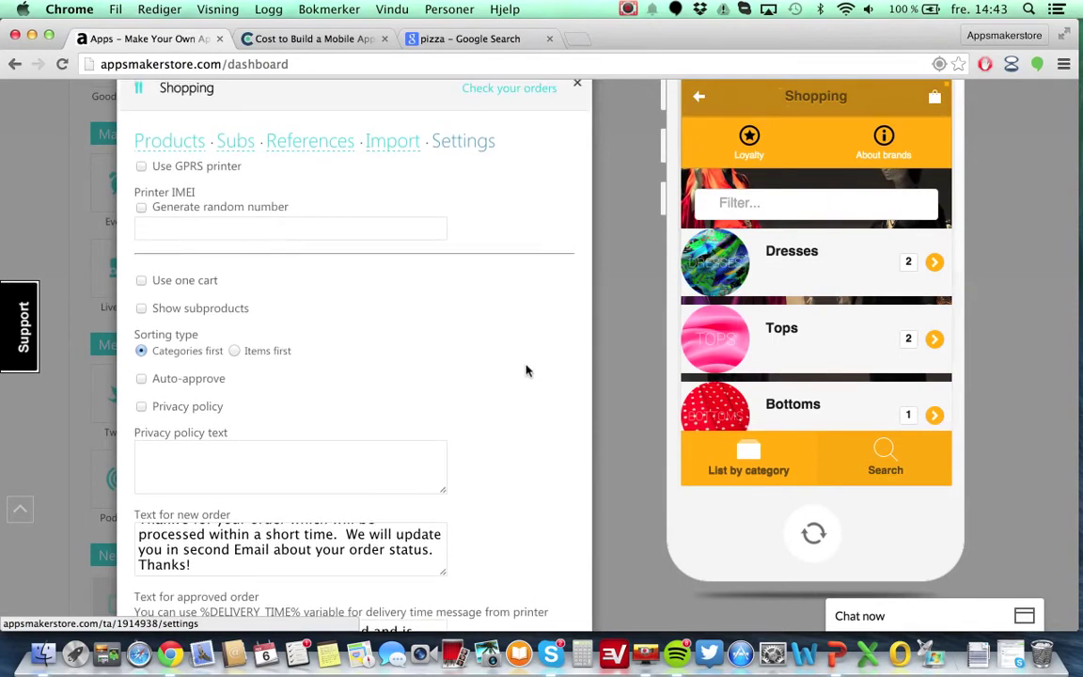
Review the Shopping obligatory fields, payment options, currency and tax settings.
{"action": "scroll", "coordinate": [527, 370], "scroll_direction": "down", "scroll_amount": 2}
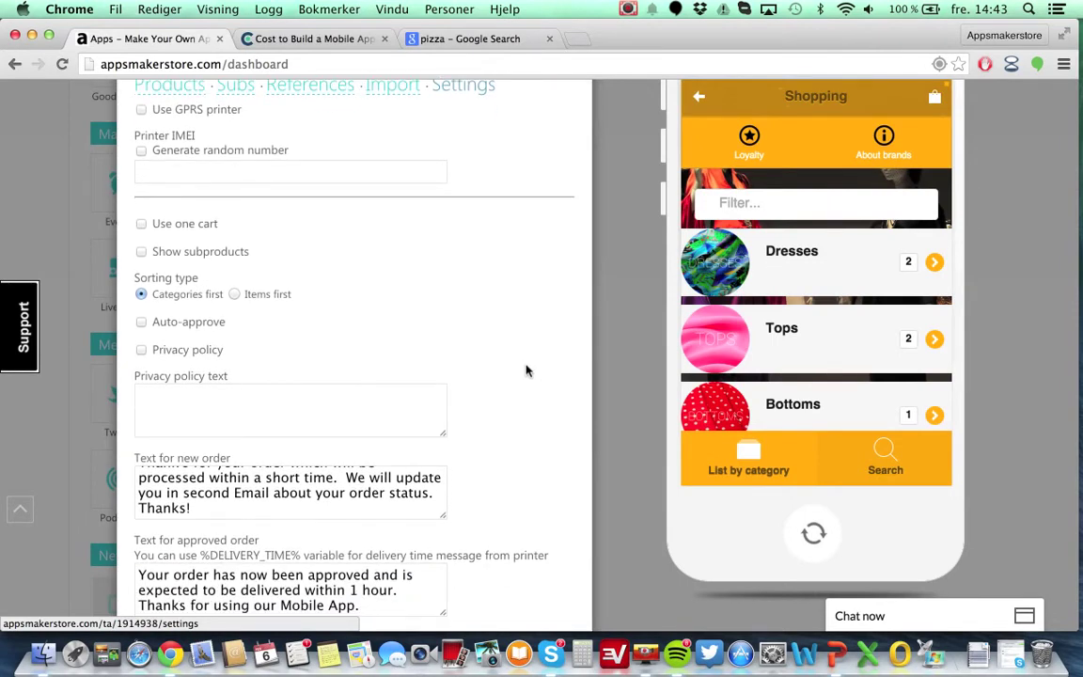
{"action": "scroll", "coordinate": [528, 371], "scroll_direction": "down", "scroll_amount": 5}
{"action": "scroll", "coordinate": [527, 370], "scroll_direction": "down", "scroll_amount": 5}
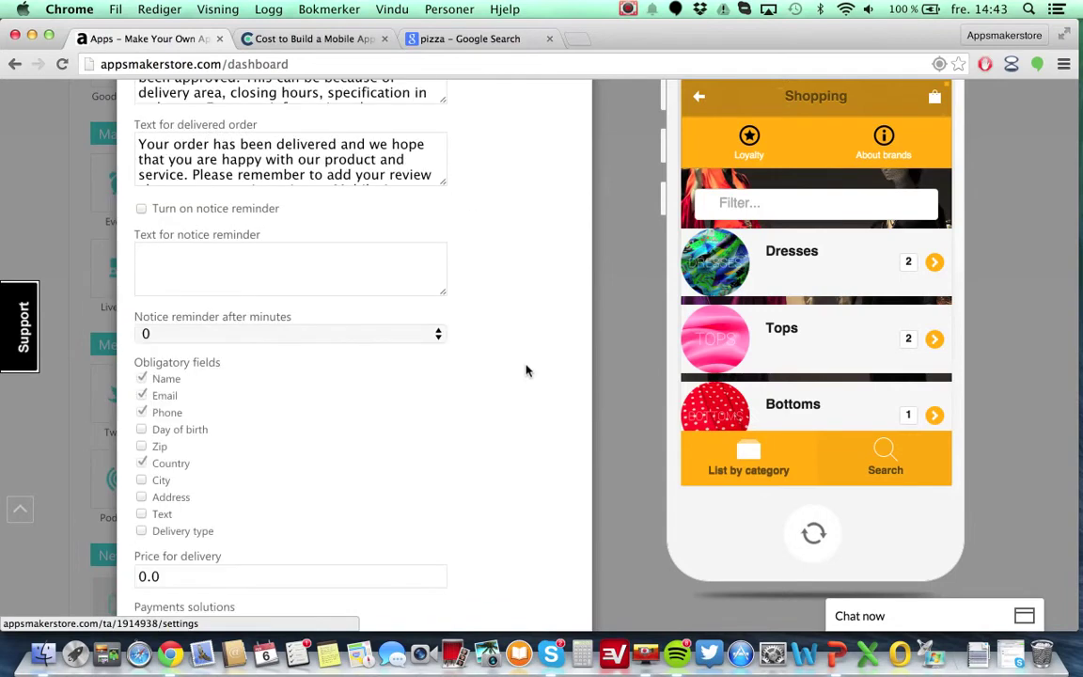
{"action": "scroll", "coordinate": [527, 371], "scroll_direction": "down", "scroll_amount": 8}
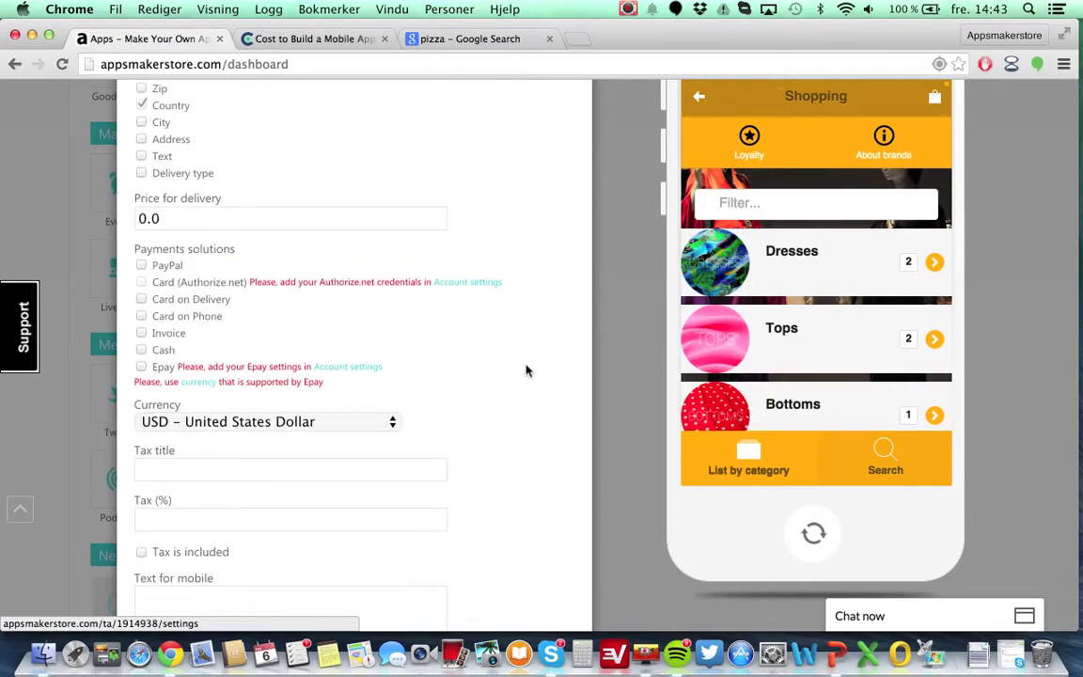
{"action": "scroll", "coordinate": [527, 371], "scroll_direction": "down", "scroll_amount": 2}
{"action": "scroll", "coordinate": [527, 370], "scroll_direction": "up", "scroll_amount": 6}
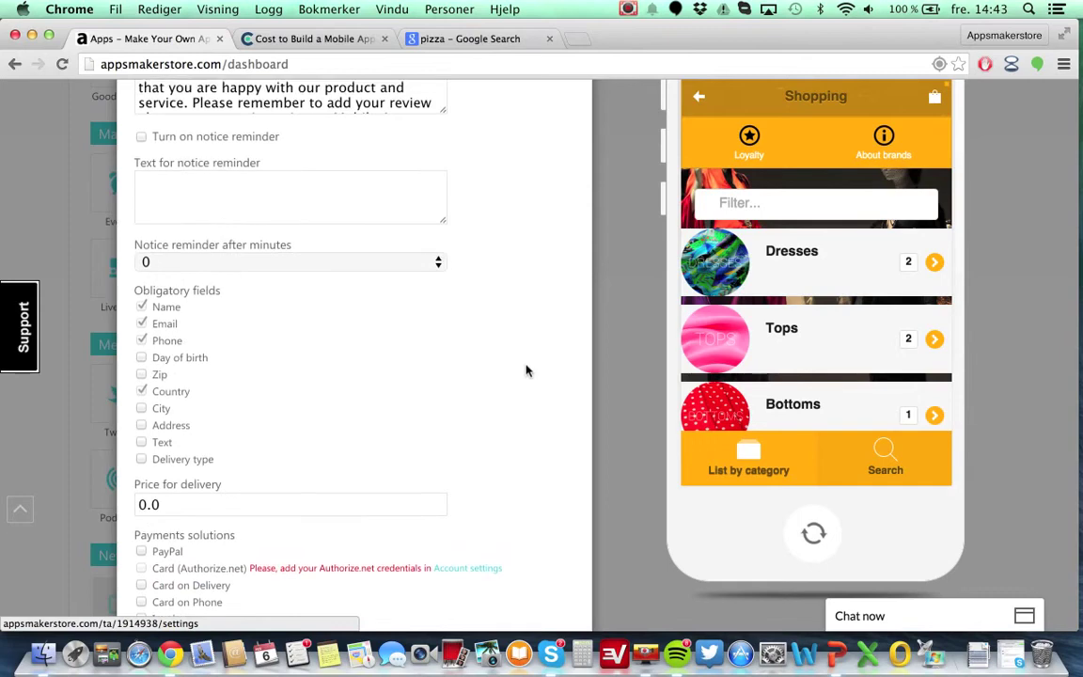
{"action": "scroll", "coordinate": [527, 370], "scroll_direction": "up", "scroll_amount": 3}
{"action": "scroll", "coordinate": [527, 370], "scroll_direction": "up", "scroll_amount": 2}
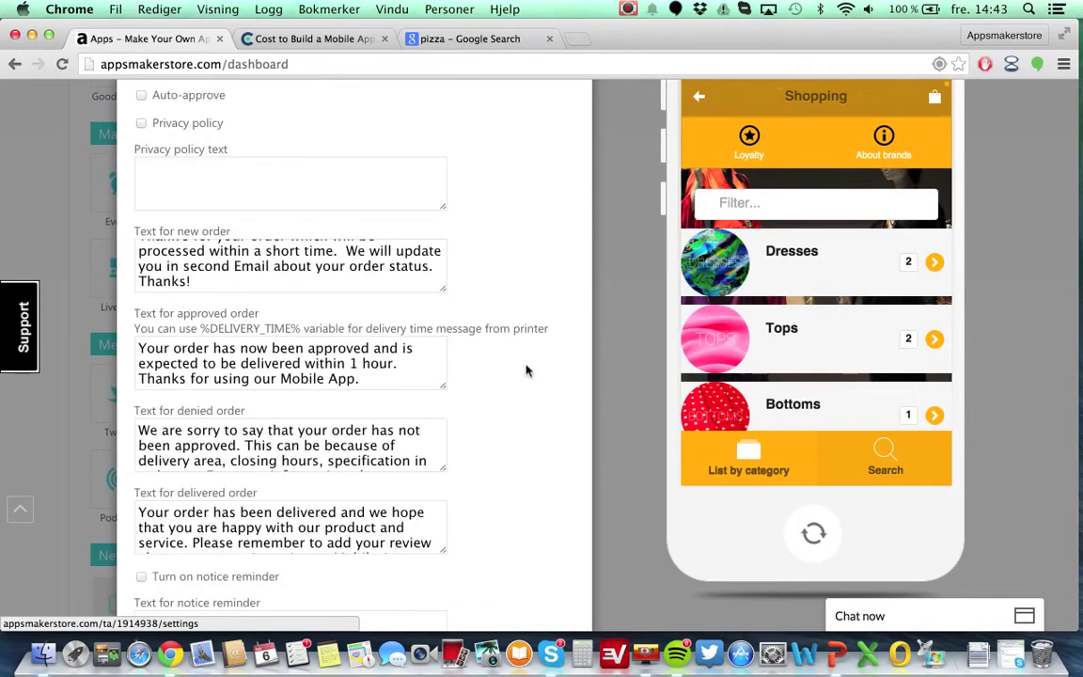
{"action": "scroll", "coordinate": [527, 370], "scroll_direction": "up", "scroll_amount": 2}
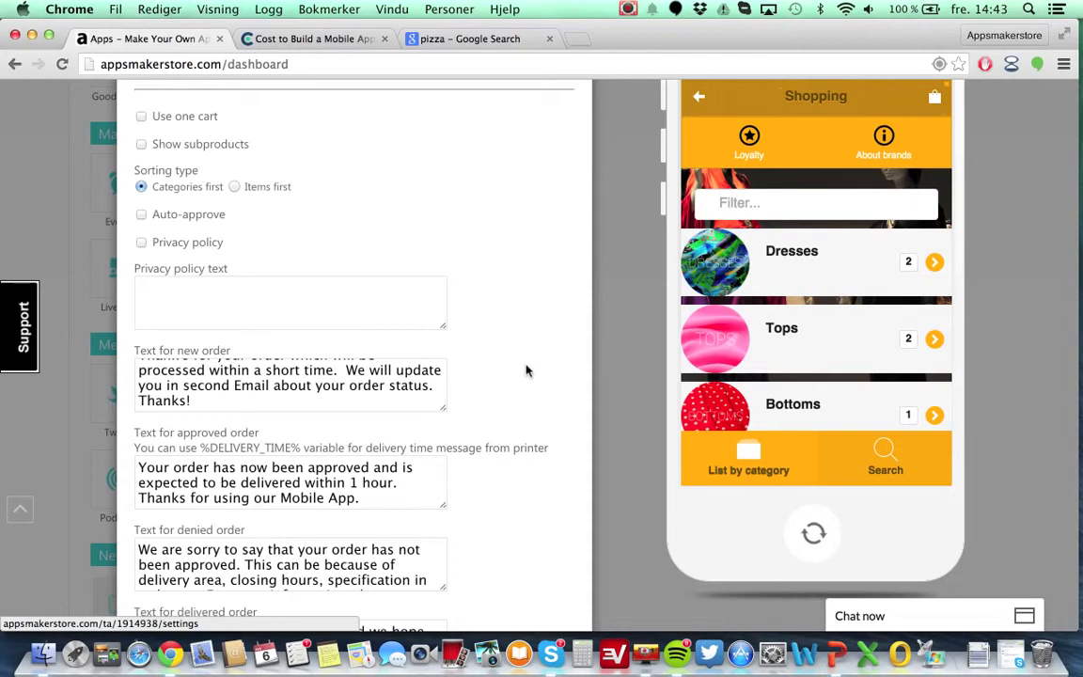
{"action": "scroll", "coordinate": [527, 371], "scroll_direction": "up", "scroll_amount": 2}
{"action": "scroll", "coordinate": [527, 369], "scroll_direction": "up", "scroll_amount": 1}
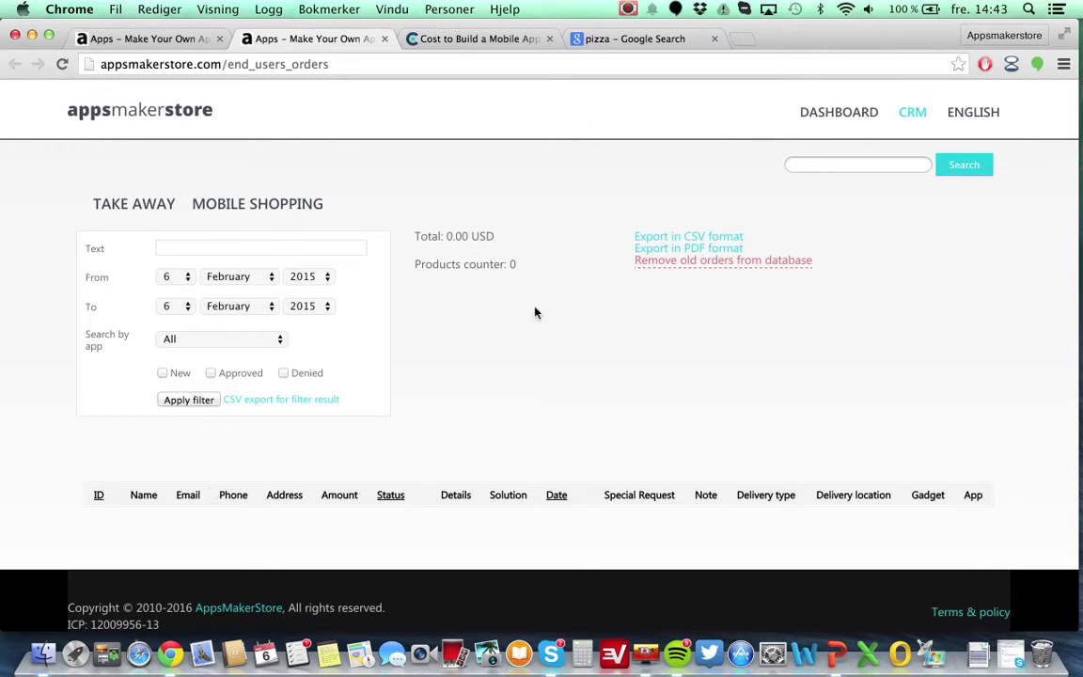
Search Google for 'appsmakerstore order manager' in a new tab and open its iTunes App Store listing.
{"action": "key", "text": "ctrl+t"}
{"action": "type", "text": "appsmaker"}
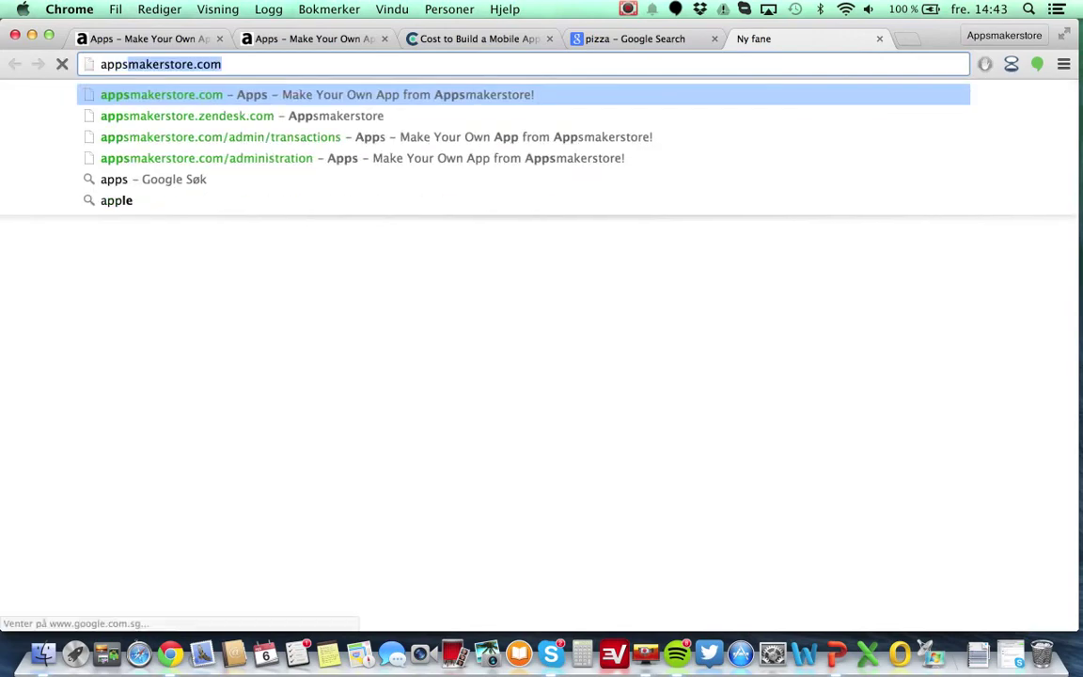
{"action": "type", "text": "store order"}
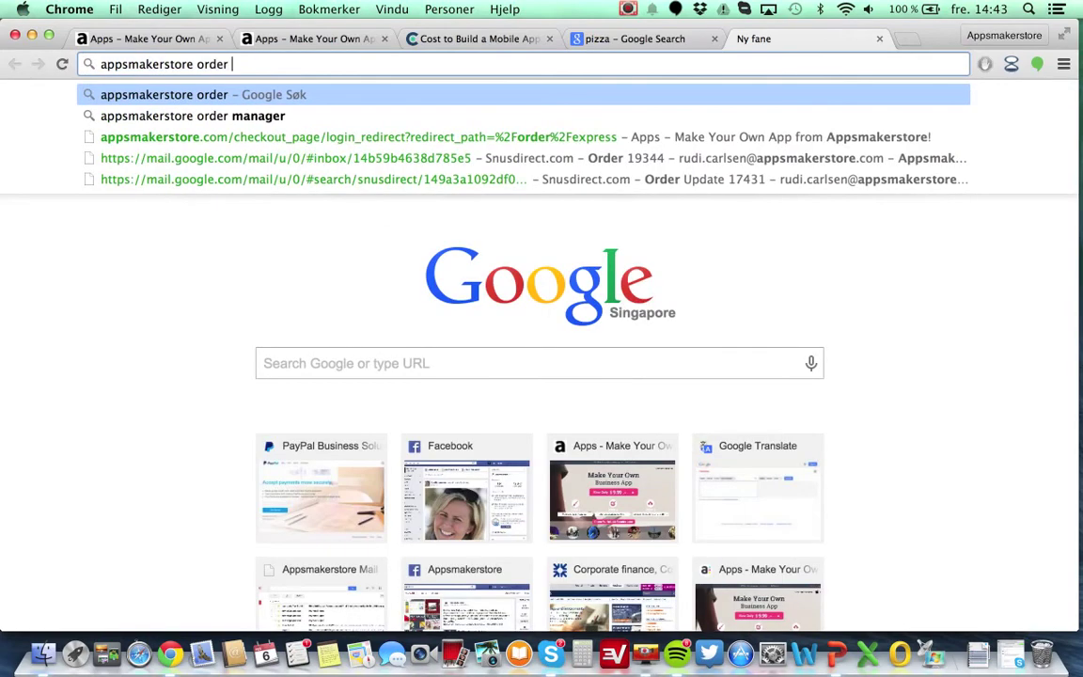
{"action": "key", "text": "Down"}
{"action": "key", "text": "Return"}
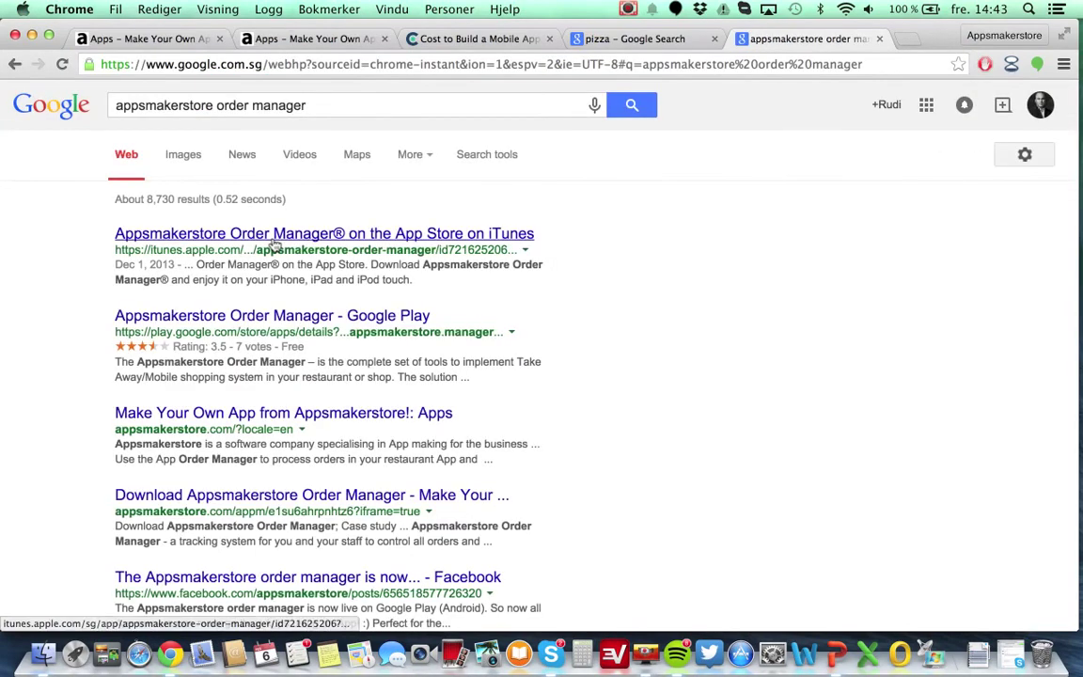
{"action": "left_click", "coordinate": [227, 235]}
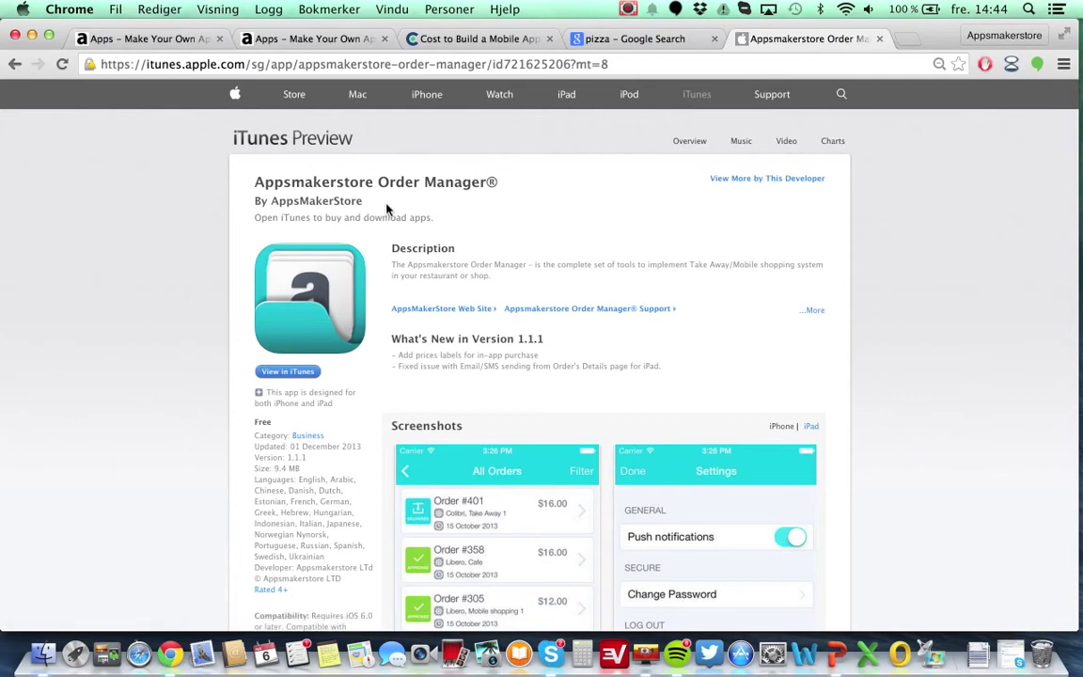
Scroll through the Order Manager App Store listing and its screenshots.
{"action": "scroll", "coordinate": [387, 209], "scroll_direction": "down", "scroll_amount": 1}
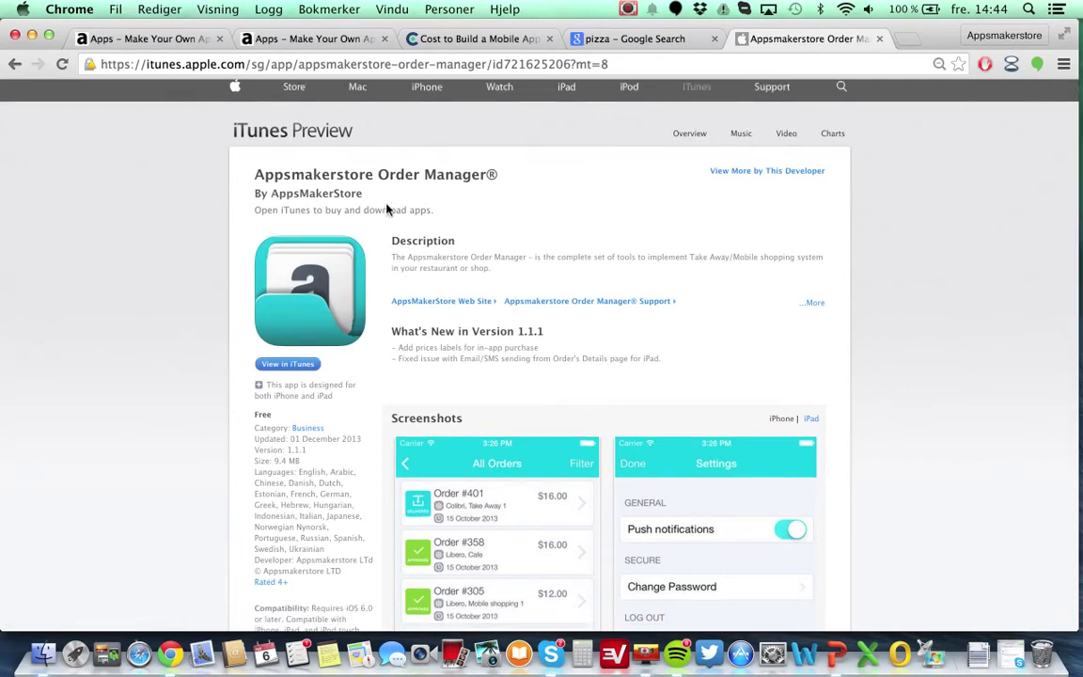
{"action": "scroll", "coordinate": [387, 209], "scroll_direction": "down", "scroll_amount": 5}
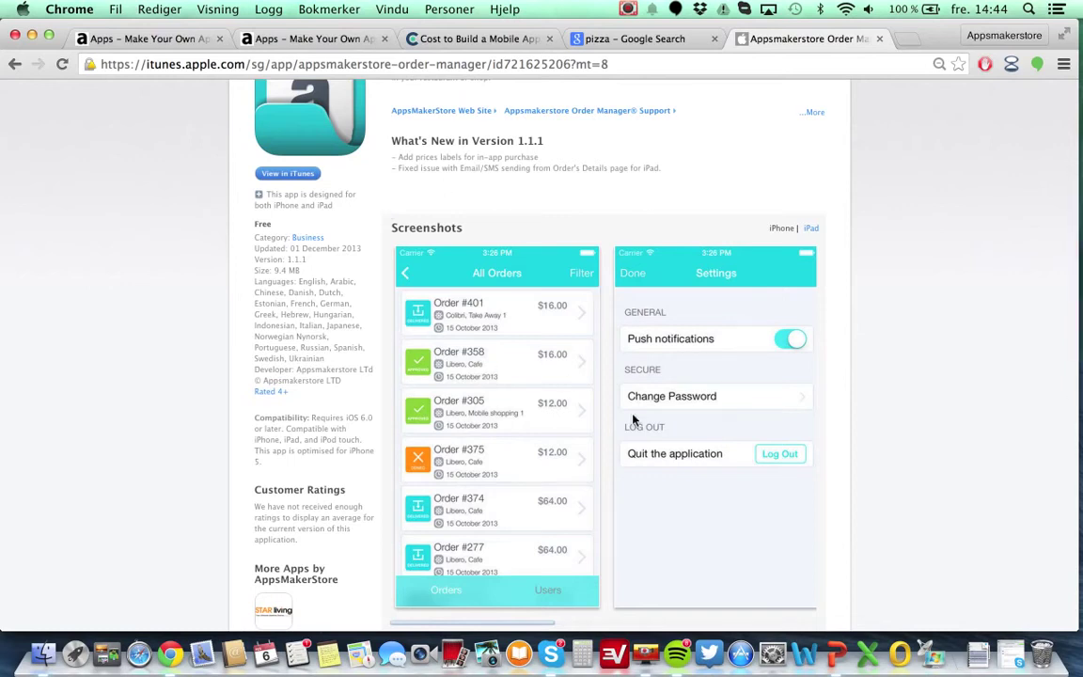
{"action": "scroll", "coordinate": [633, 419], "scroll_direction": "down", "scroll_amount": 2}
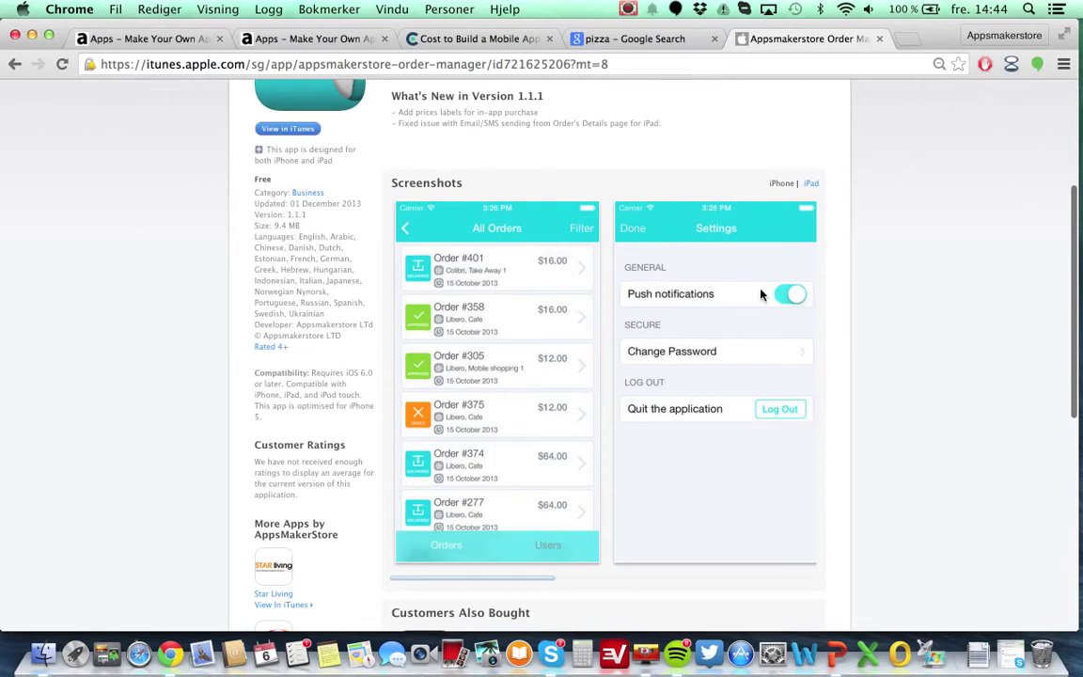
{"action": "scroll", "coordinate": [693, 418], "scroll_direction": "right", "scroll_amount": 1}
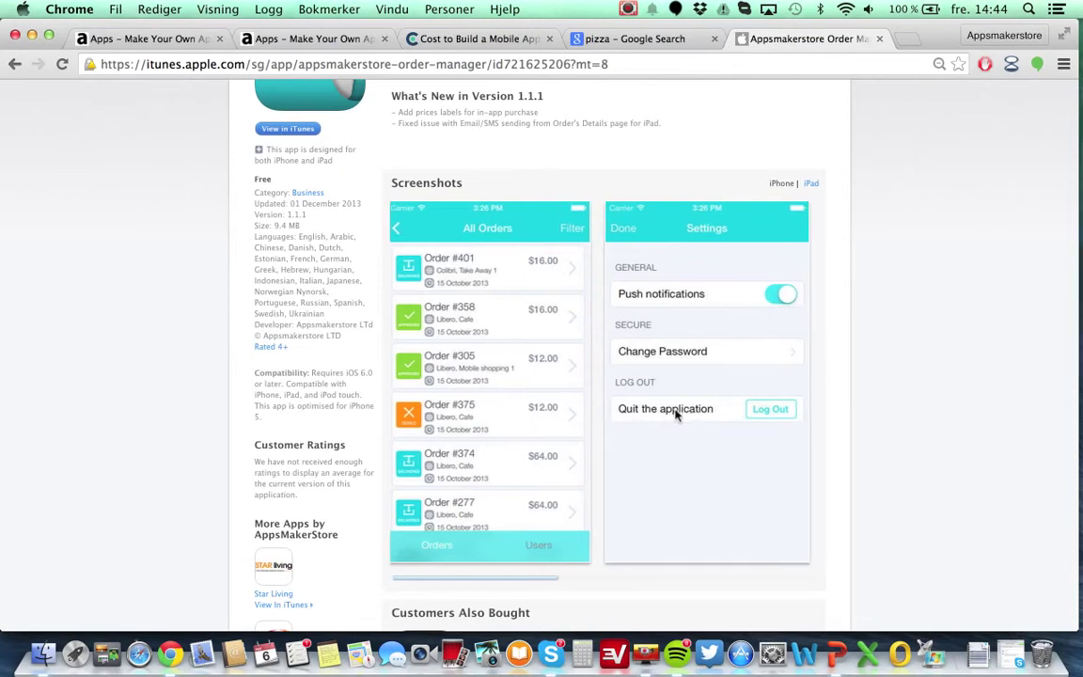
{"action": "scroll", "coordinate": [675, 415], "scroll_direction": "right", "scroll_amount": 10}
{"action": "scroll", "coordinate": [675, 414], "scroll_direction": "right", "scroll_amount": 2}
{"action": "scroll", "coordinate": [675, 414], "scroll_direction": "left", "scroll_amount": 5}
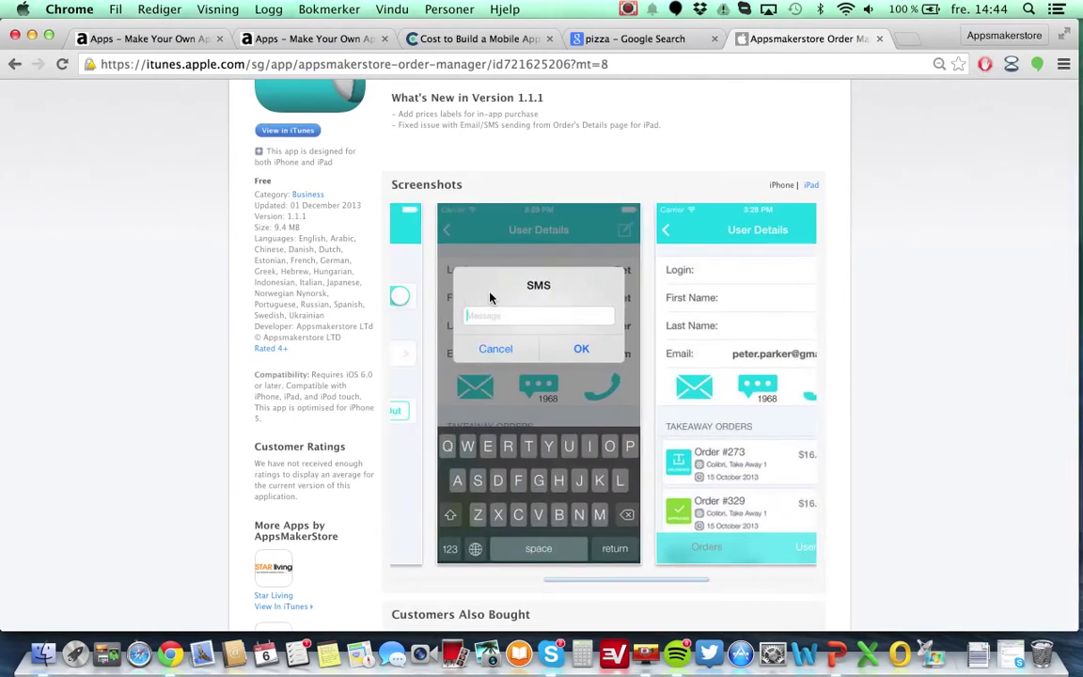
Finish browsing the screenshots, check the CRM orders tab, then return to Shopping settings.
{"action": "scroll", "coordinate": [490, 298], "scroll_direction": "right", "scroll_amount": 1}
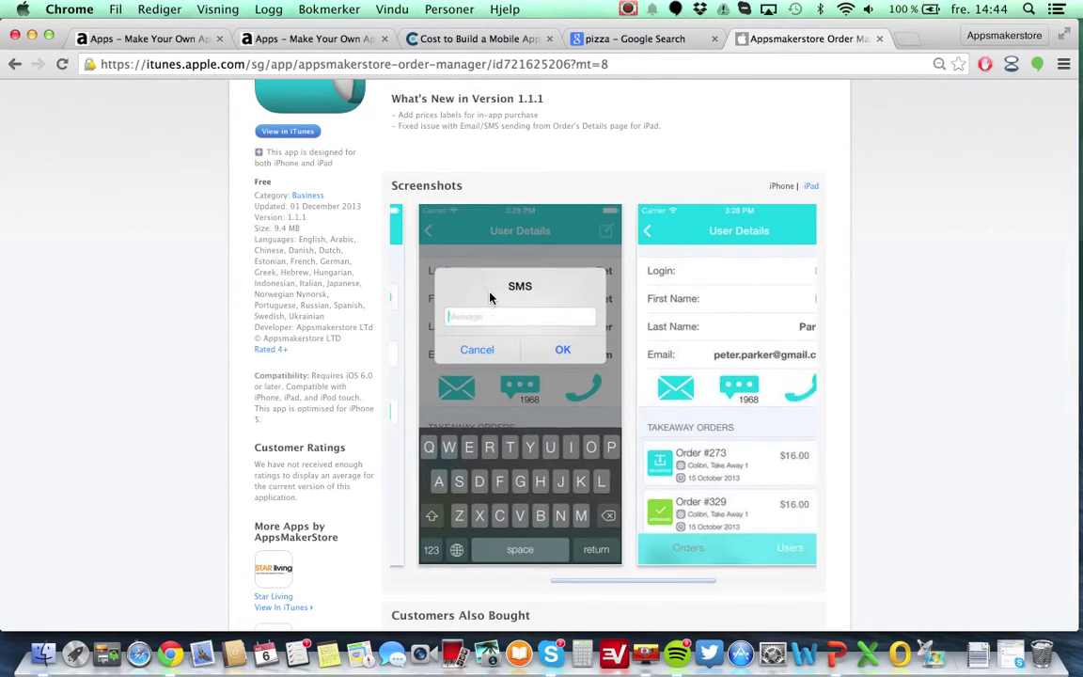
{"action": "scroll", "coordinate": [489, 298], "scroll_direction": "right", "scroll_amount": 2}
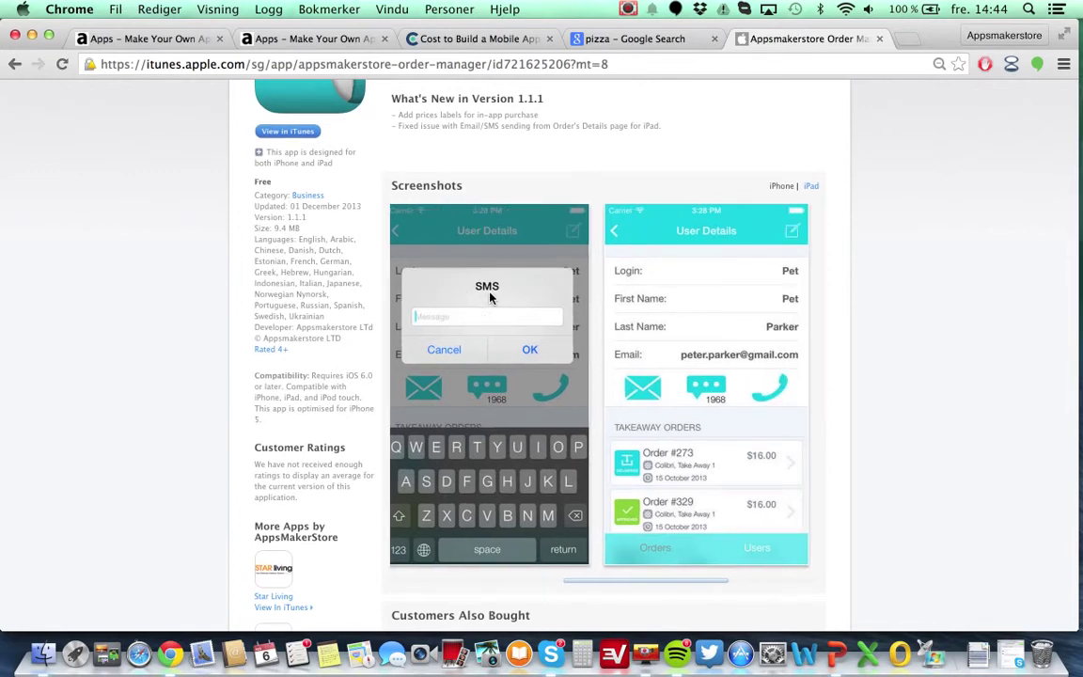
{"action": "scroll", "coordinate": [490, 298], "scroll_direction": "right", "scroll_amount": 1}
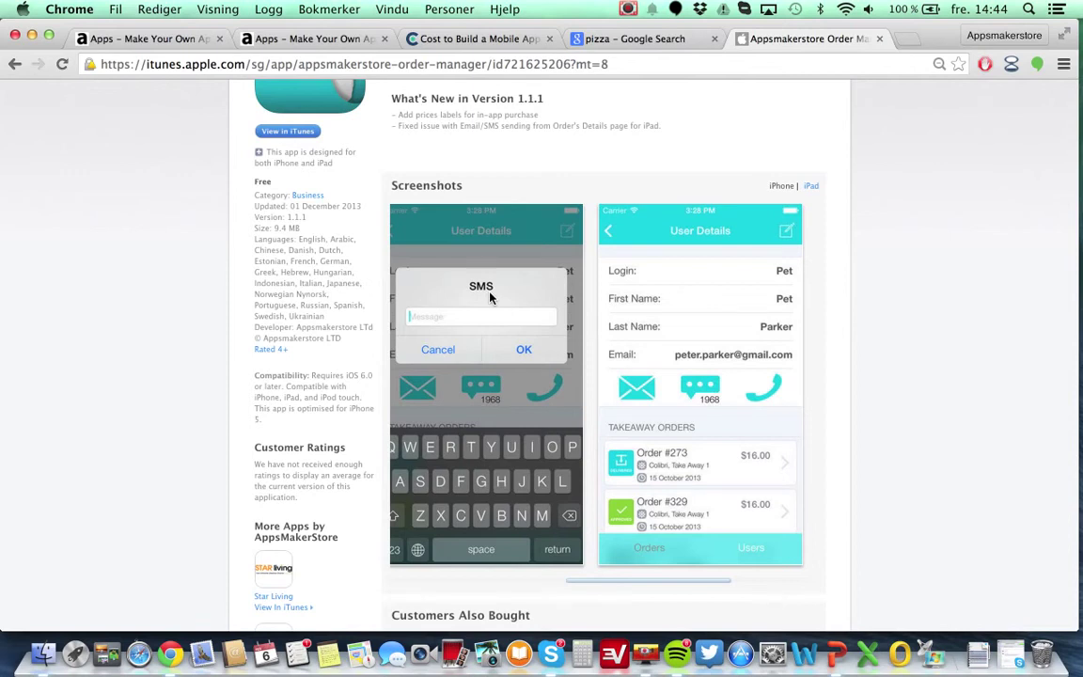
{"action": "scroll", "coordinate": [490, 298], "scroll_direction": "right", "scroll_amount": 5}
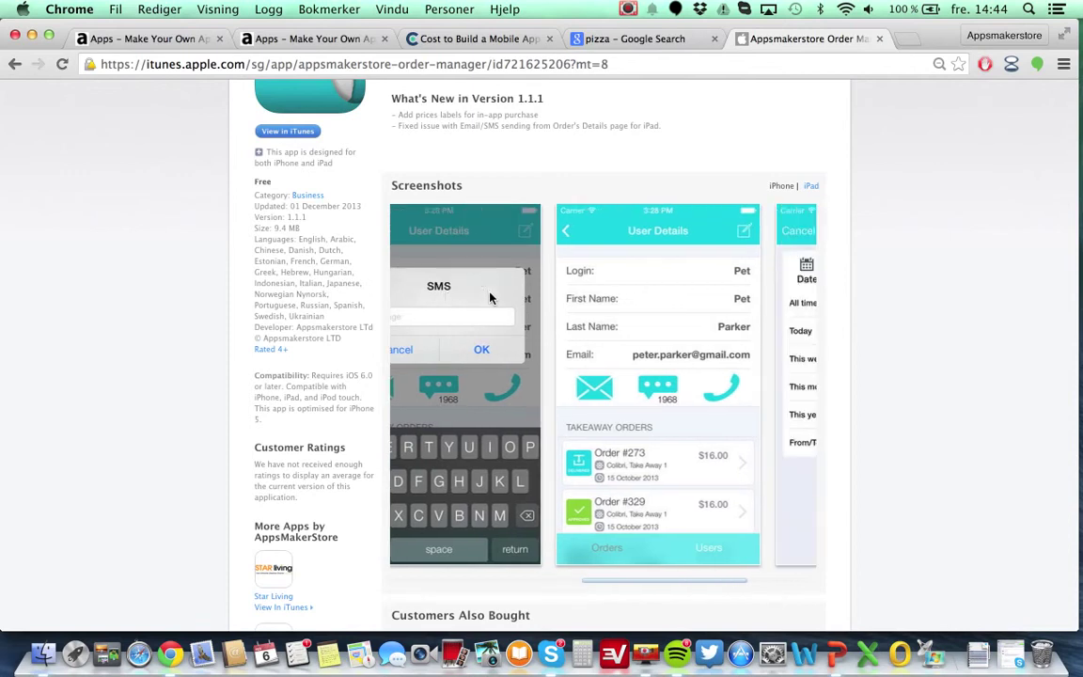
{"action": "left_click", "coordinate": [323, 41]}
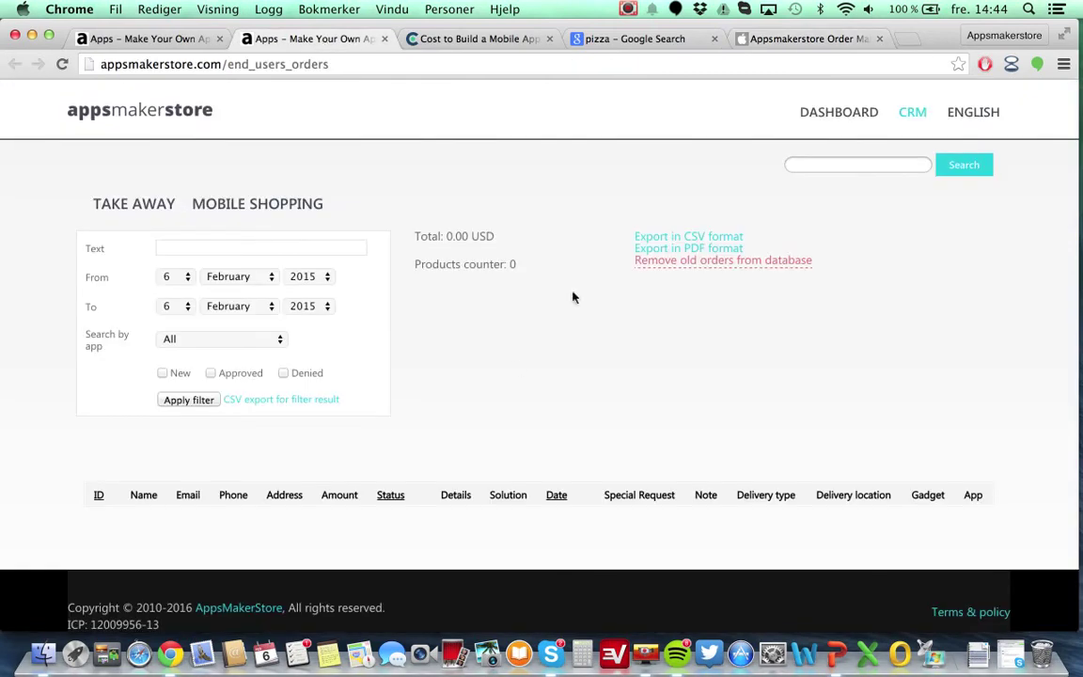
{"action": "left_click", "coordinate": [173, 43]}
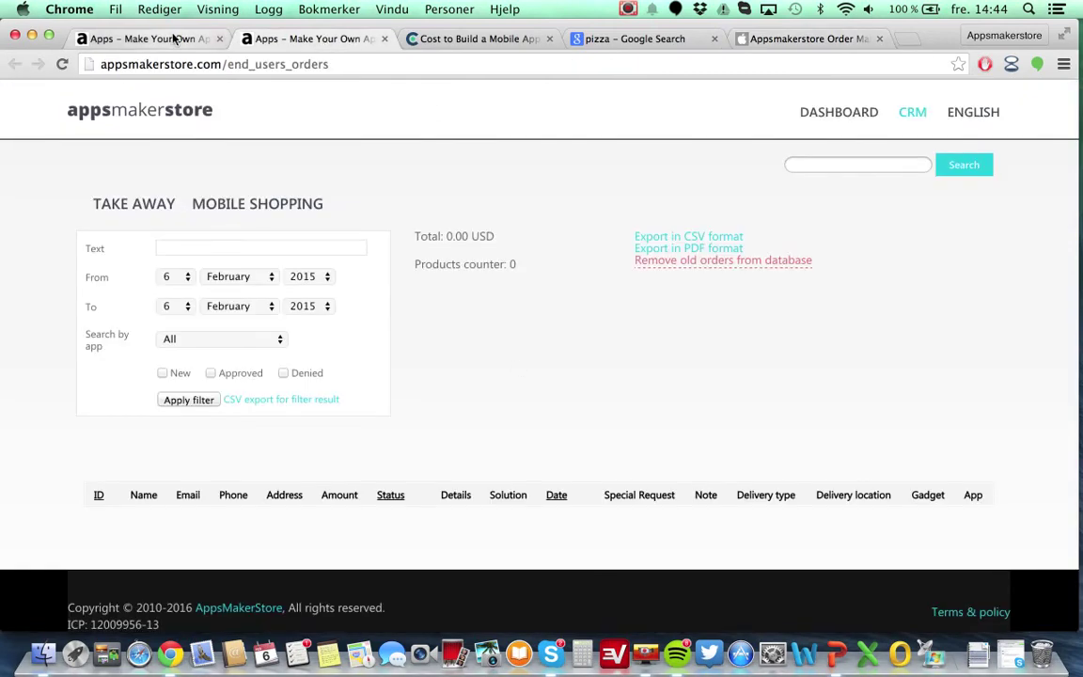
{"action": "scroll", "coordinate": [380, 426], "scroll_direction": "down", "scroll_amount": 1}
{"action": "scroll", "coordinate": [376, 422], "scroll_direction": "down", "scroll_amount": 5}
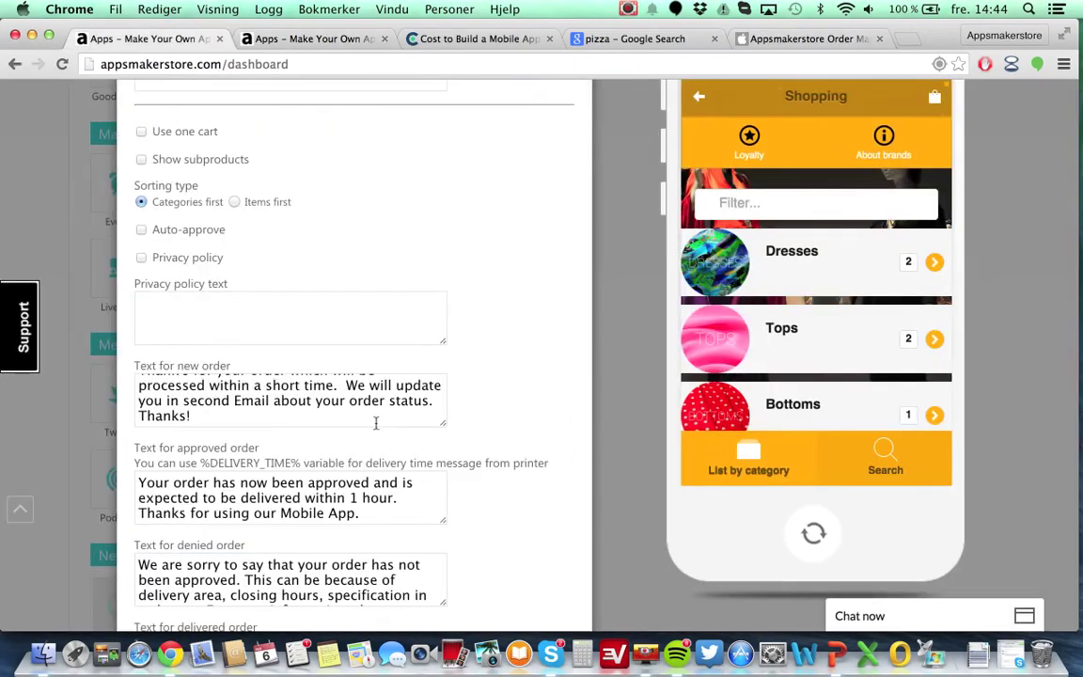
{"action": "scroll", "coordinate": [577, 445], "scroll_direction": "down", "scroll_amount": 3}
{"action": "scroll", "coordinate": [577, 448], "scroll_direction": "down", "scroll_amount": 6}
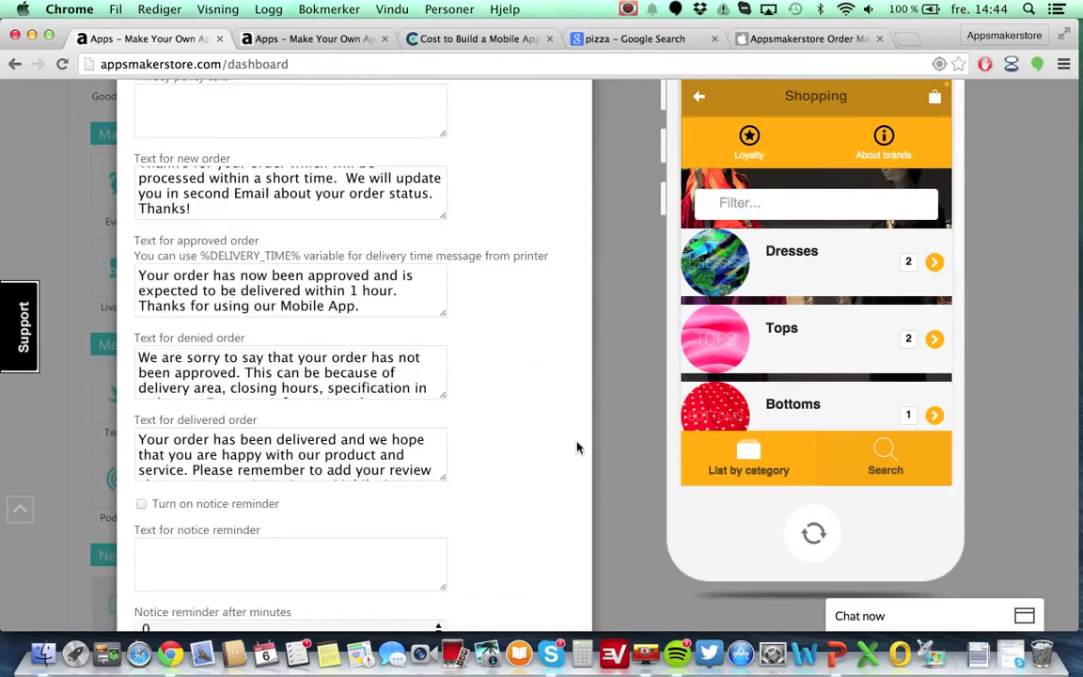
{"action": "scroll", "coordinate": [577, 447], "scroll_direction": "down", "scroll_amount": 2}
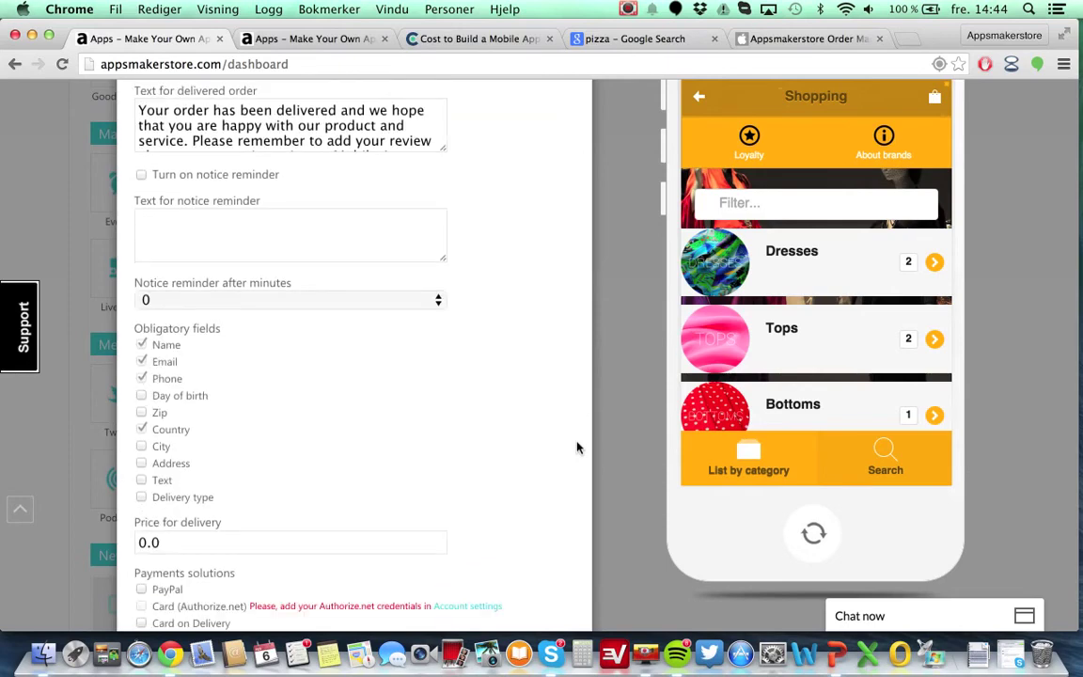
{"action": "scroll", "coordinate": [577, 448], "scroll_direction": "down", "scroll_amount": 3}
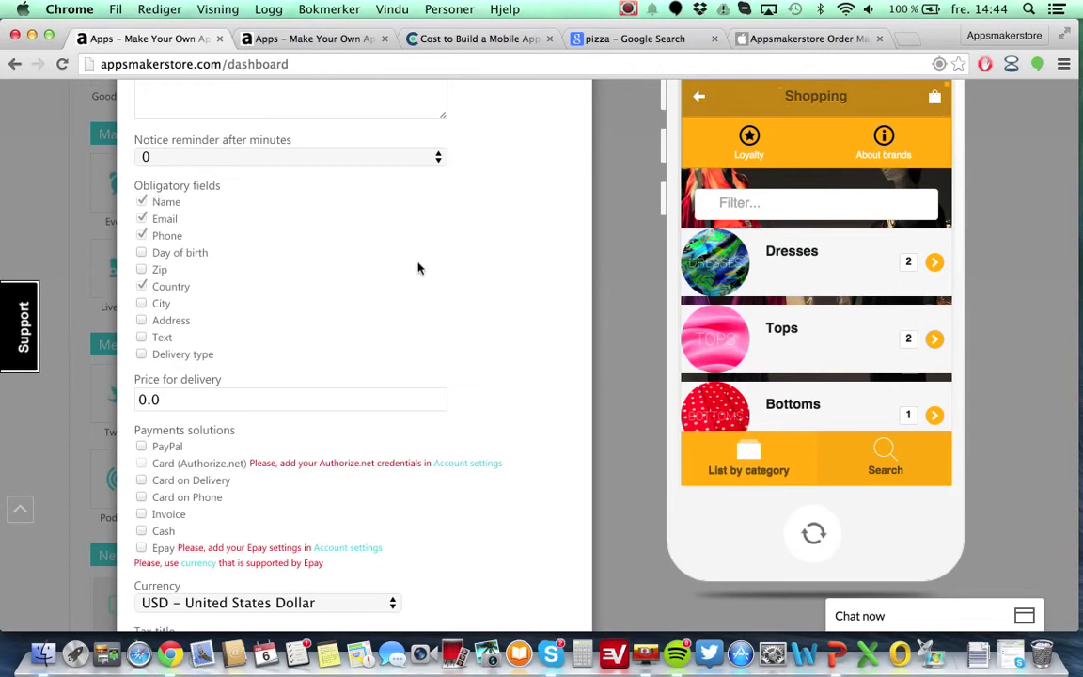
{"action": "scroll", "coordinate": [419, 266], "scroll_direction": "down", "scroll_amount": 3}
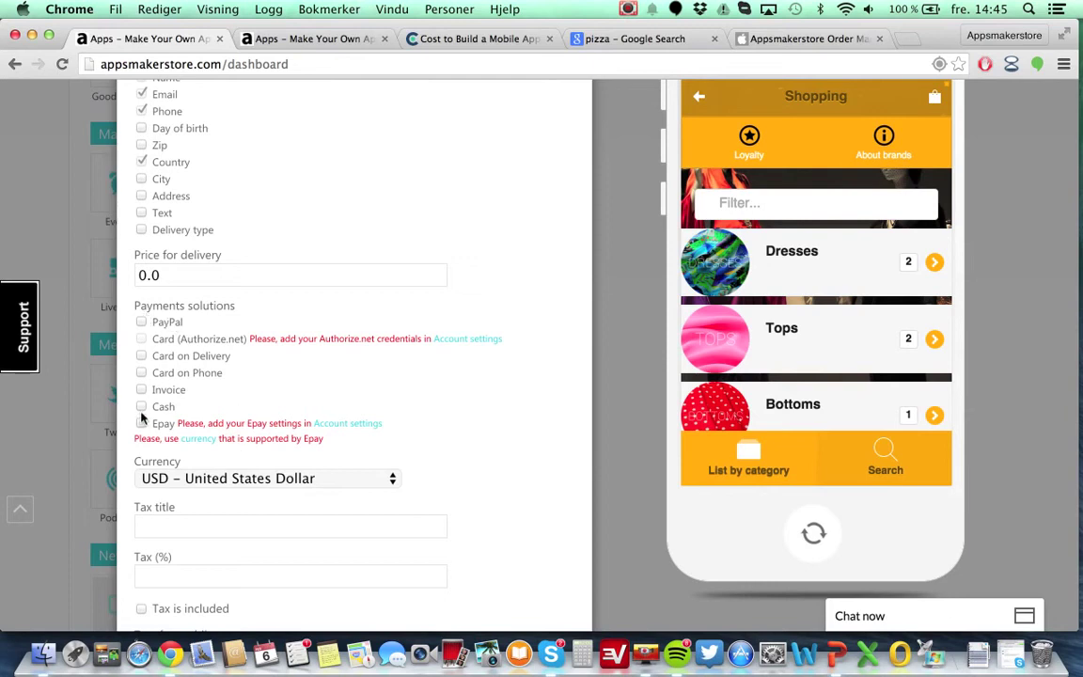
{"action": "scroll", "coordinate": [470, 435], "scroll_direction": "down", "scroll_amount": 4}
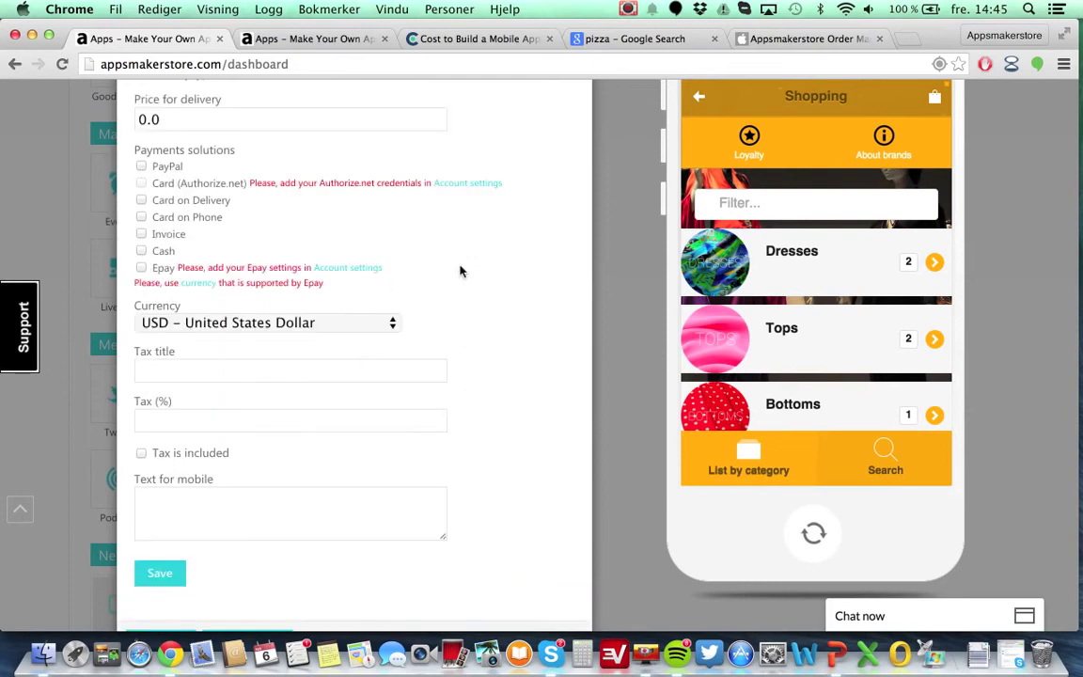
{"action": "left_click", "coordinate": [156, 370]}
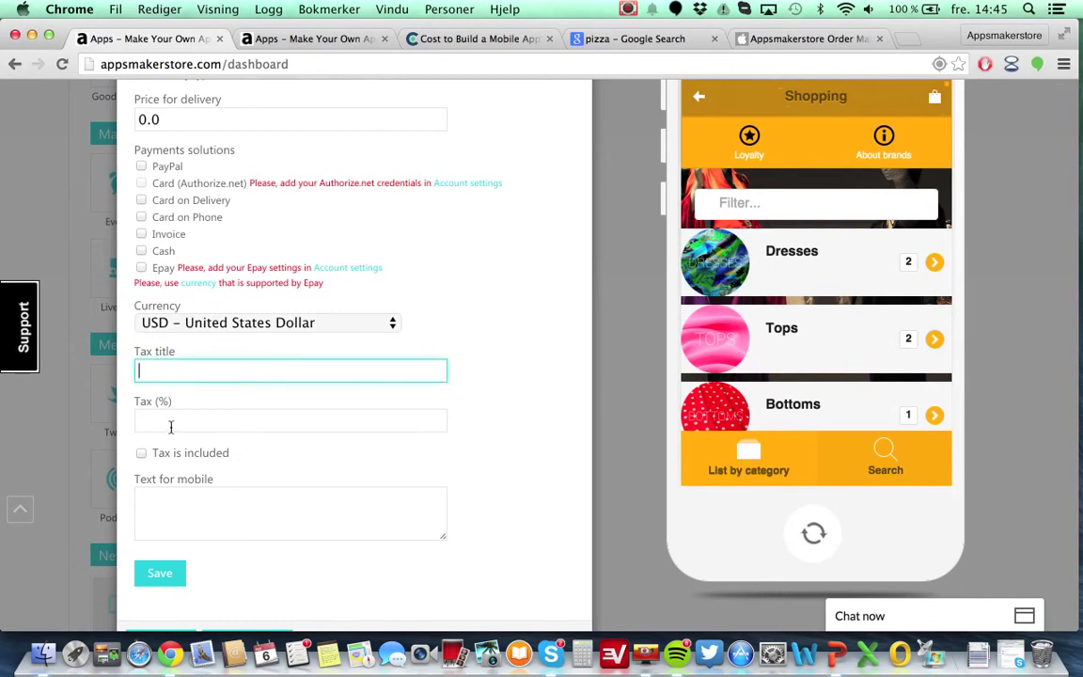
{"action": "scroll", "coordinate": [420, 260], "scroll_direction": "up", "scroll_amount": 3}
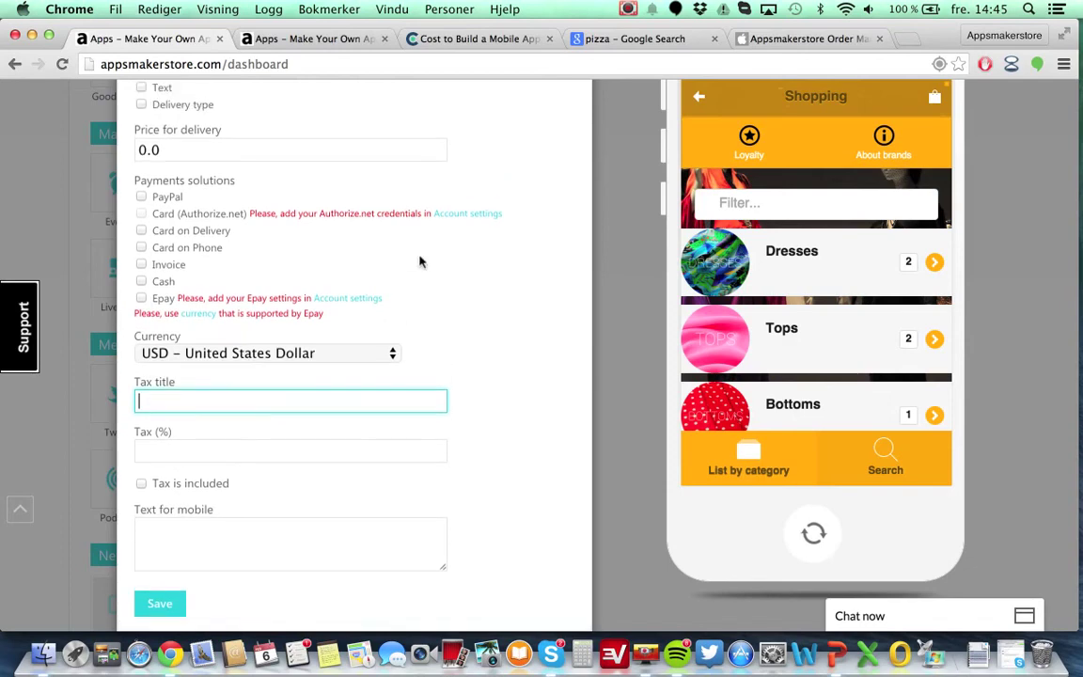
{"action": "scroll", "coordinate": [420, 259], "scroll_direction": "up", "scroll_amount": 20}
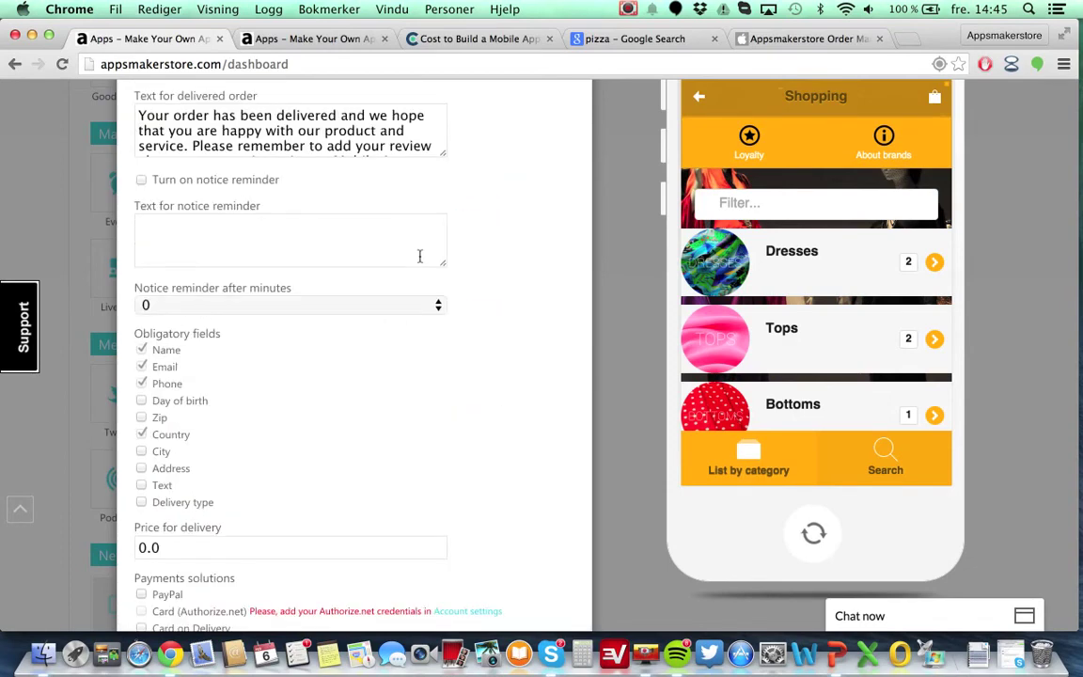
{"action": "scroll", "coordinate": [420, 259], "scroll_direction": "up", "scroll_amount": 6}
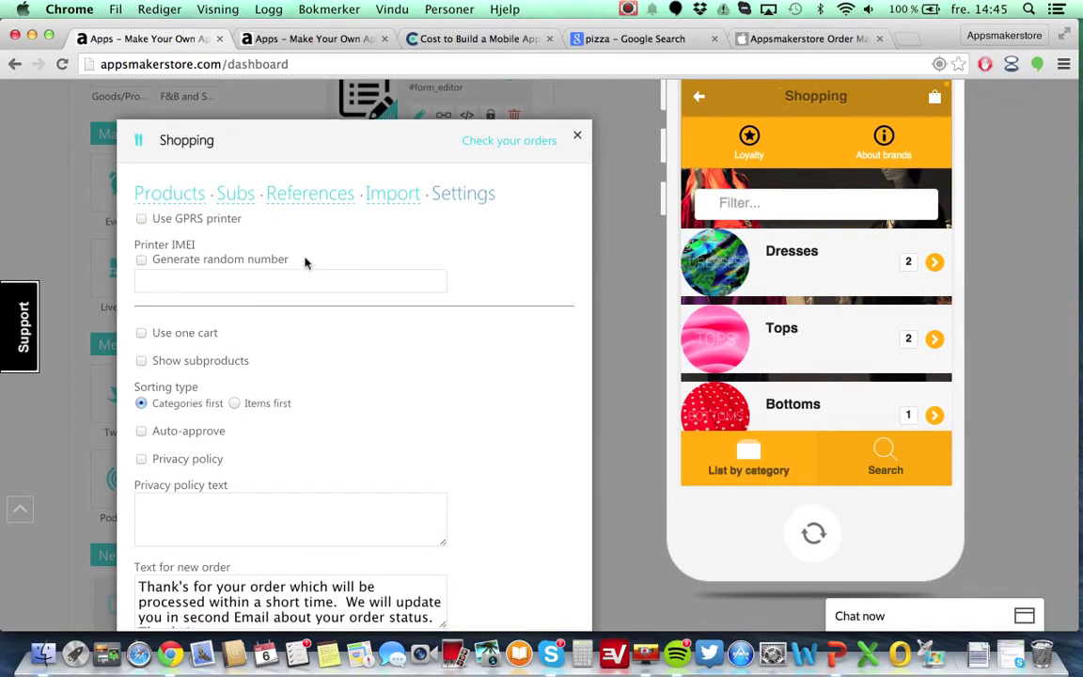
{"action": "scroll", "coordinate": [306, 263], "scroll_direction": "down", "scroll_amount": 2}
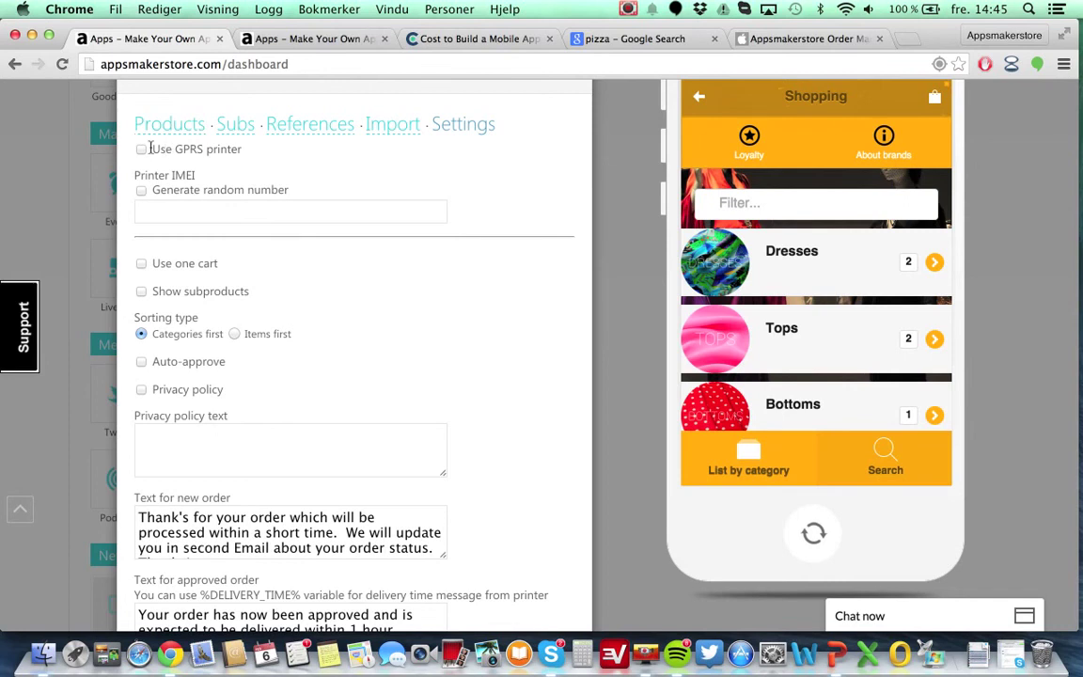
{"action": "left_click_drag", "start_coordinate": [150, 148], "coordinate": [242, 149]}
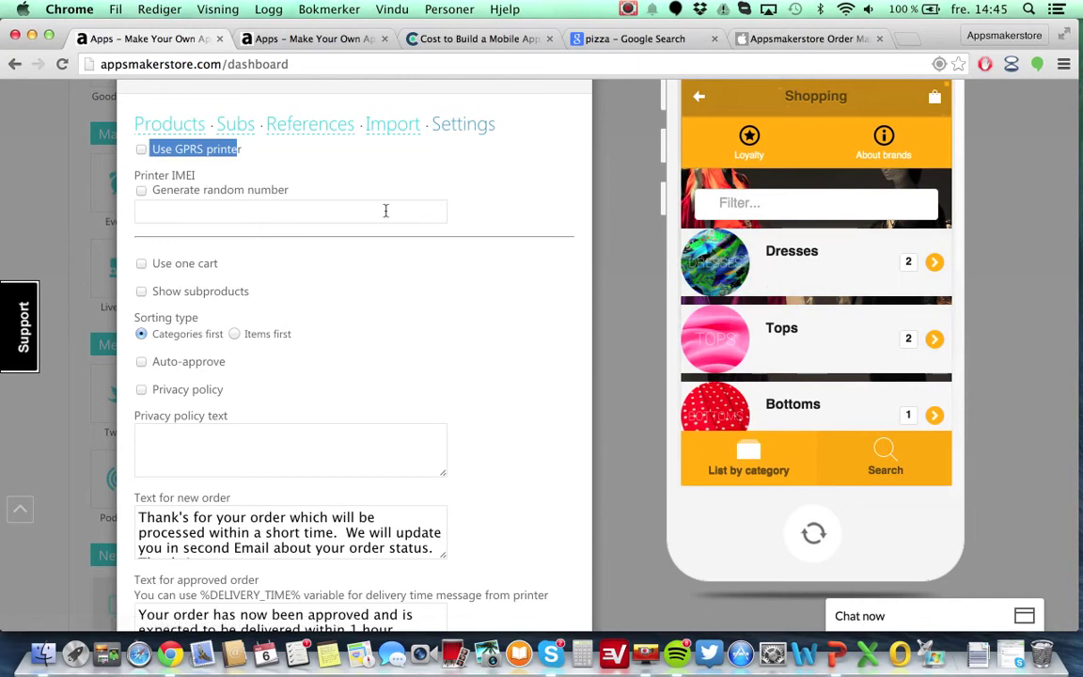
{"action": "scroll", "coordinate": [385, 210], "scroll_direction": "up", "scroll_amount": 3}
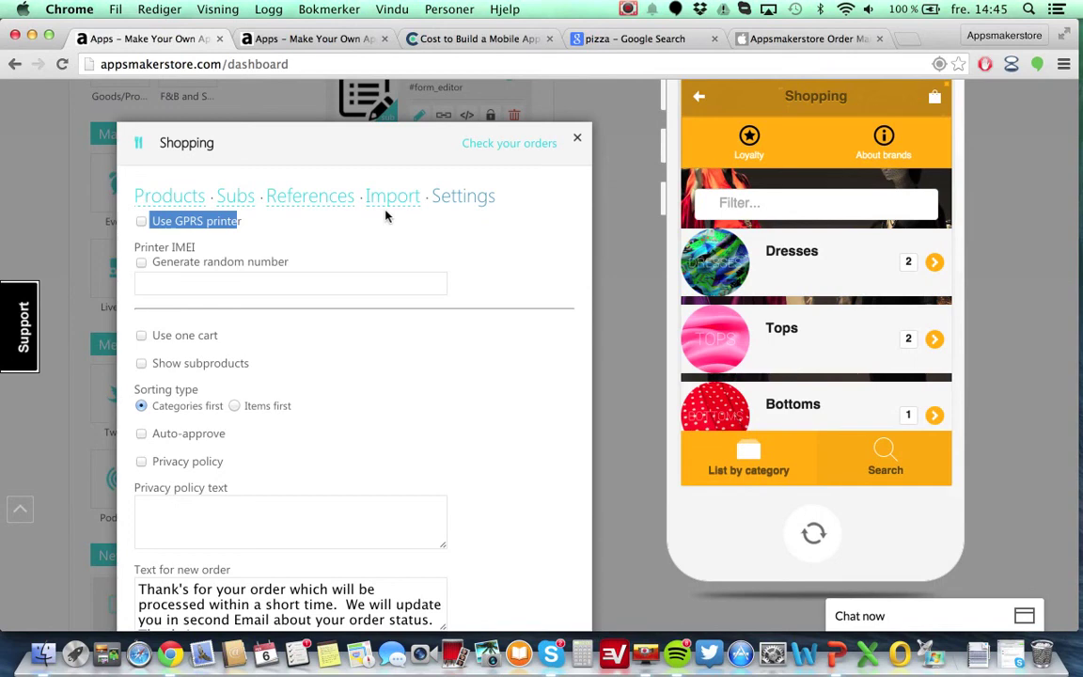
Close the Shopping settings panel and scroll the Retail gadget list back to the top.
{"action": "left_click", "coordinate": [578, 142]}
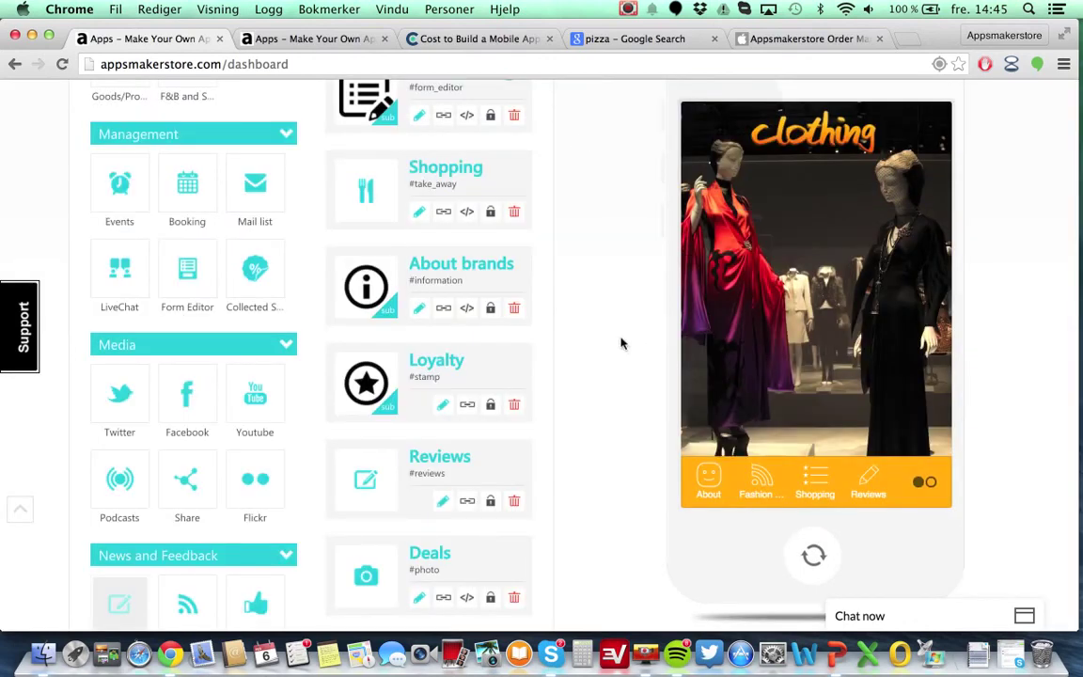
{"action": "scroll", "coordinate": [621, 343], "scroll_direction": "down", "scroll_amount": 4}
{"action": "scroll", "coordinate": [621, 343], "scroll_direction": "up", "scroll_amount": 3}
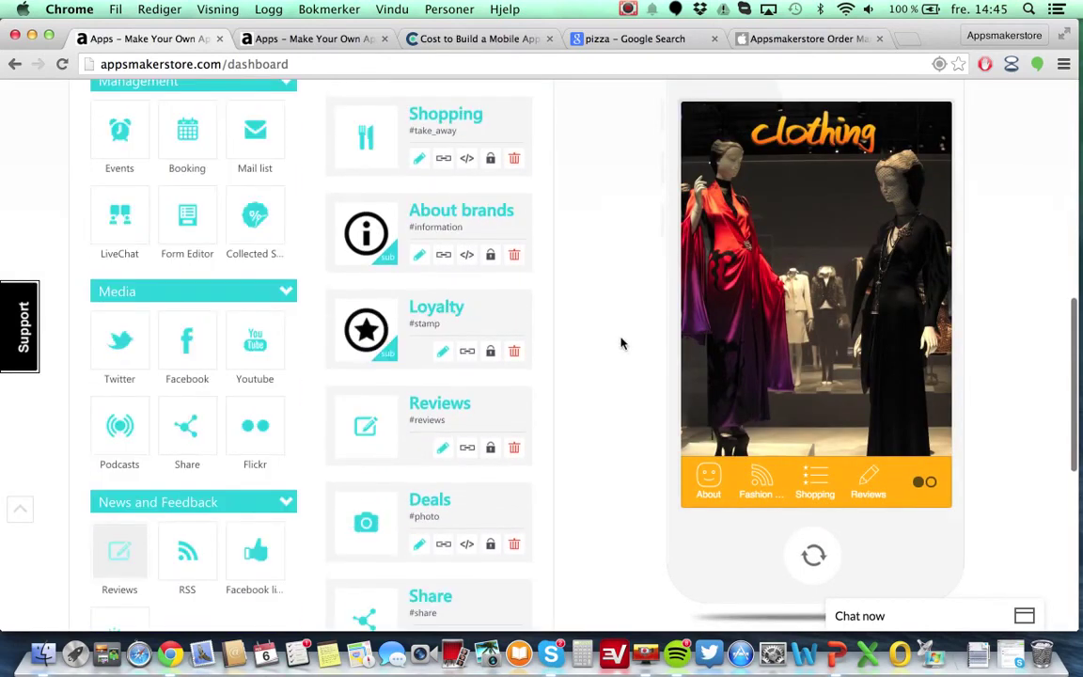
{"action": "scroll", "coordinate": [621, 344], "scroll_direction": "up", "scroll_amount": 3}
{"action": "scroll", "coordinate": [621, 343], "scroll_direction": "up", "scroll_amount": 3}
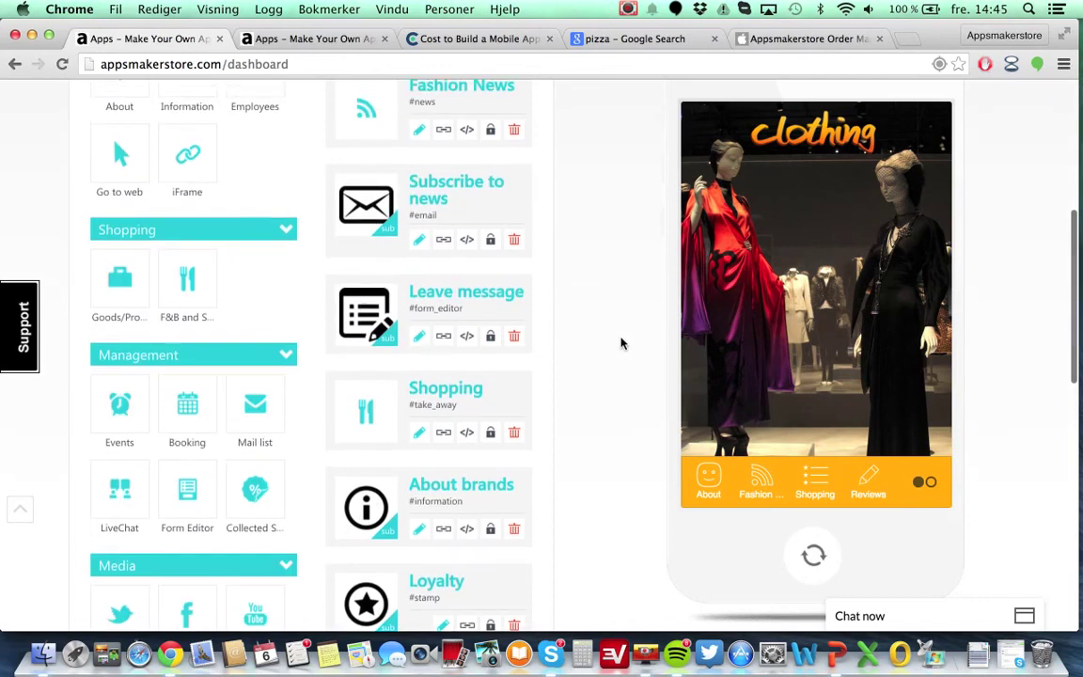
{"action": "scroll", "coordinate": [621, 343], "scroll_direction": "up", "scroll_amount": 5}
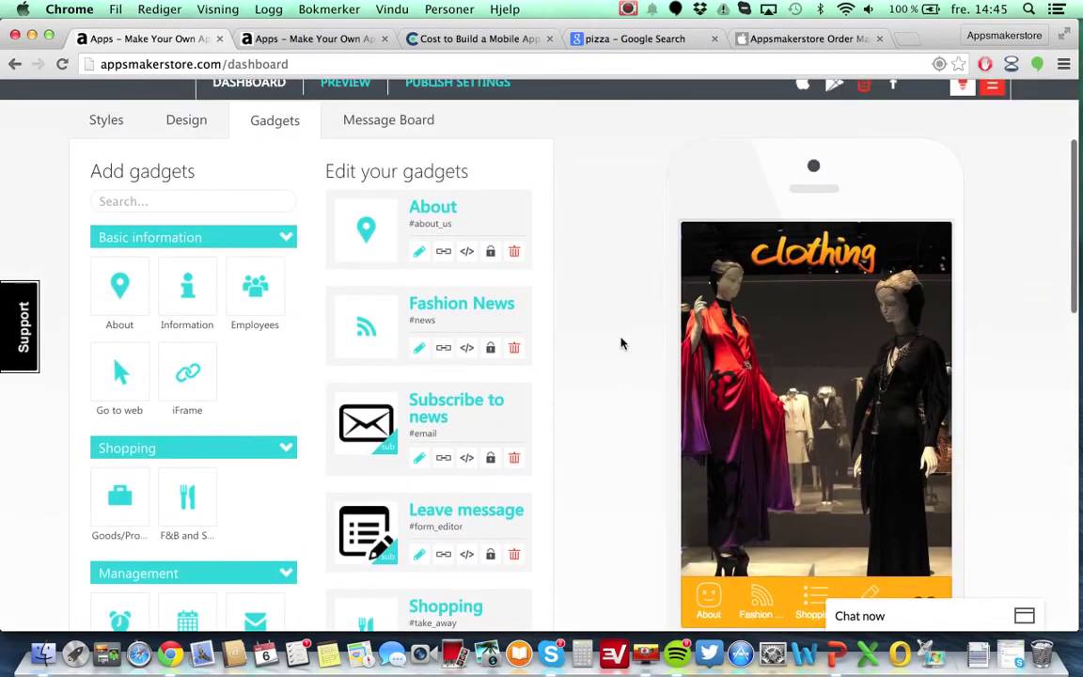
{"action": "scroll", "coordinate": [621, 343], "scroll_direction": "up", "scroll_amount": 3}
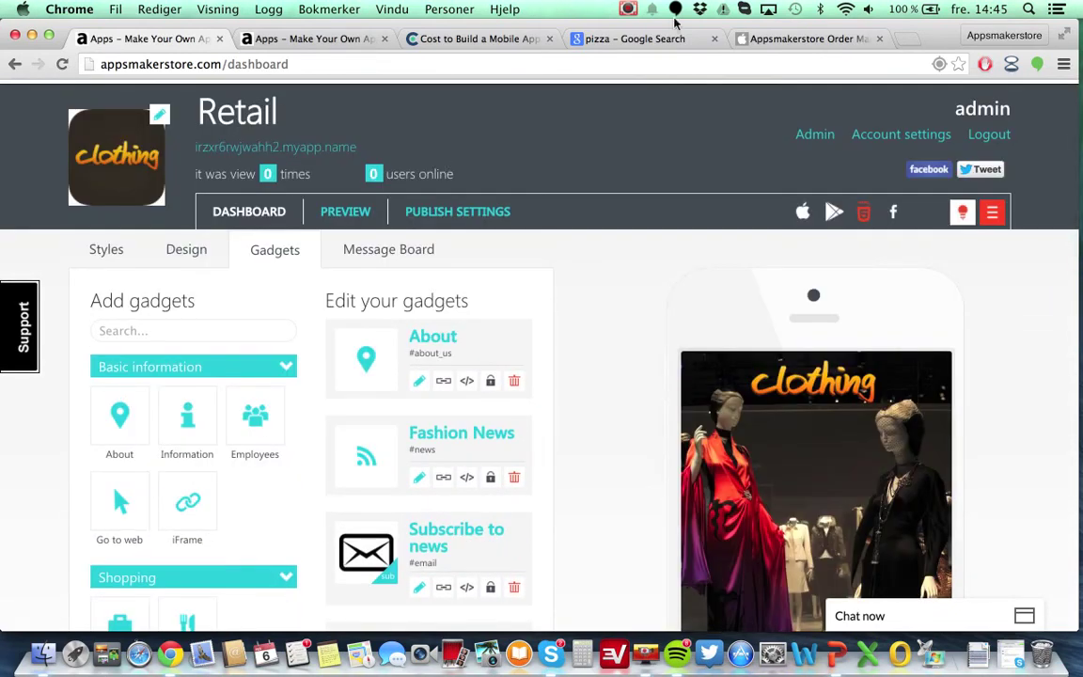
{"action": "scroll", "coordinate": [529, 241], "scroll_direction": "down", "scroll_amount": 1}
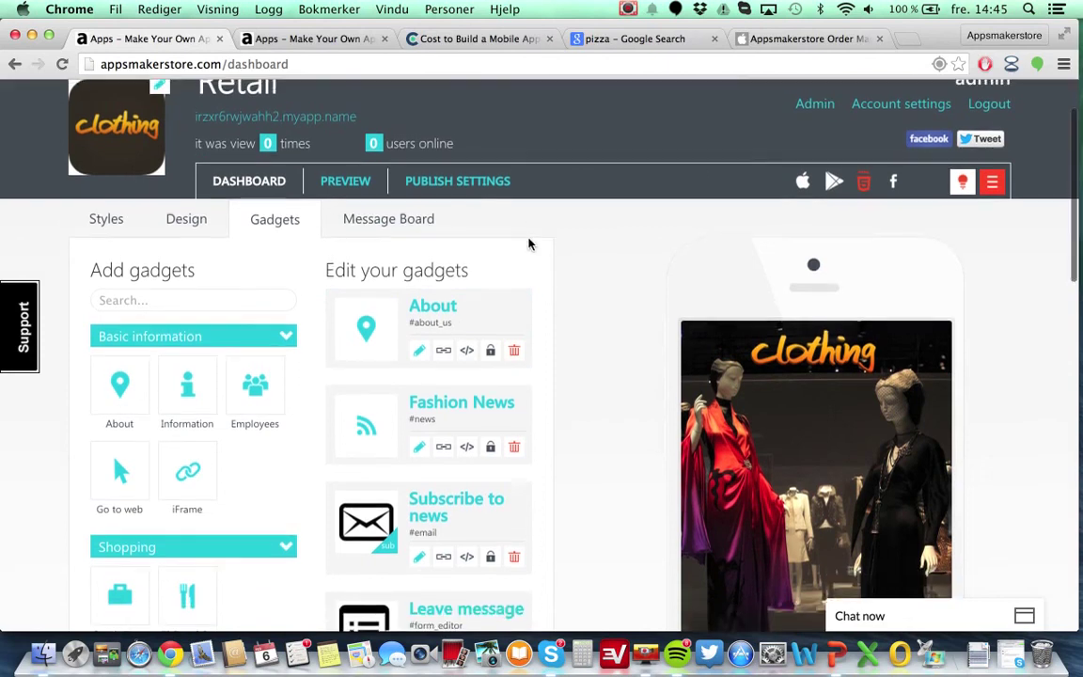
{"action": "scroll", "coordinate": [529, 242], "scroll_direction": "up", "scroll_amount": 2}
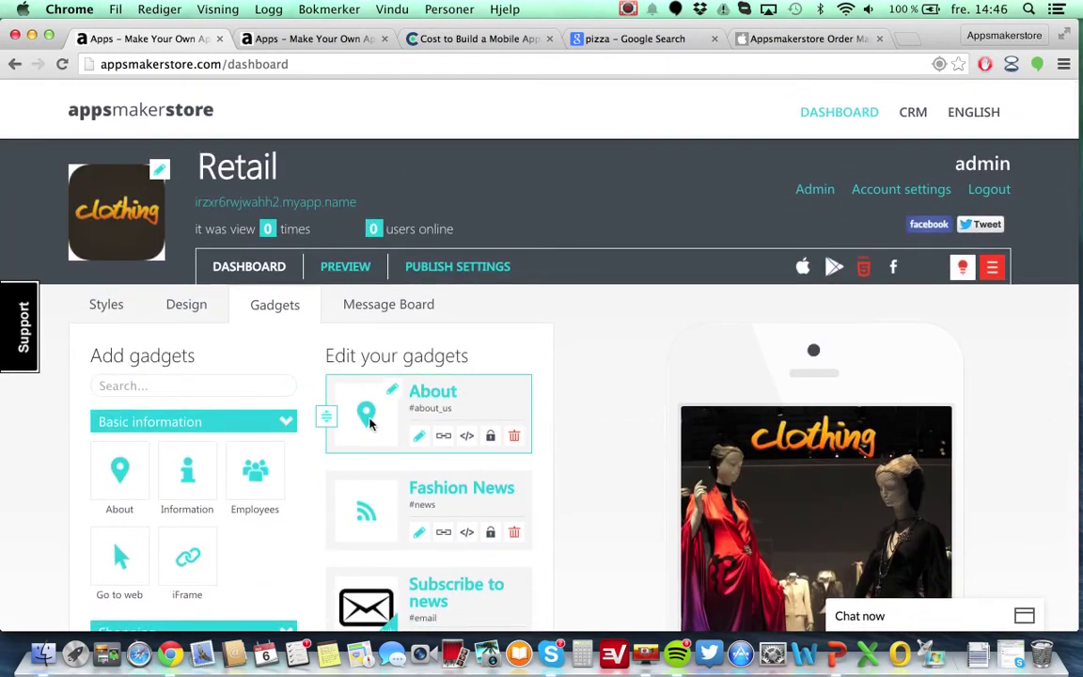
{"action": "scroll", "coordinate": [606, 427], "scroll_direction": "down", "scroll_amount": 5}
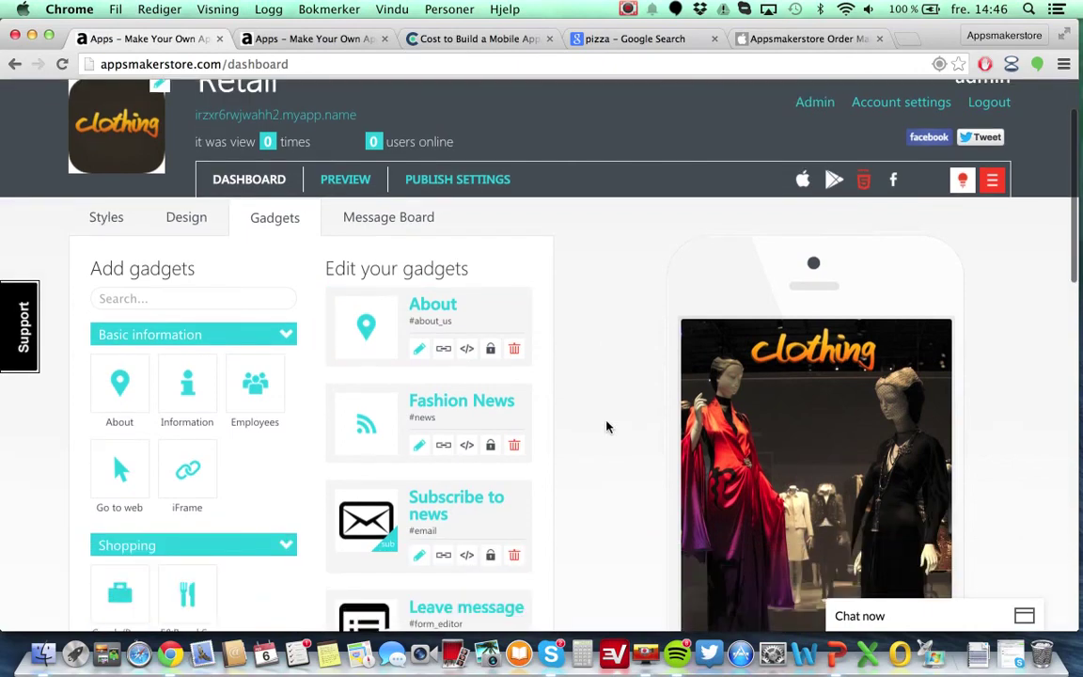
{"action": "scroll", "coordinate": [607, 426], "scroll_direction": "down", "scroll_amount": 10}
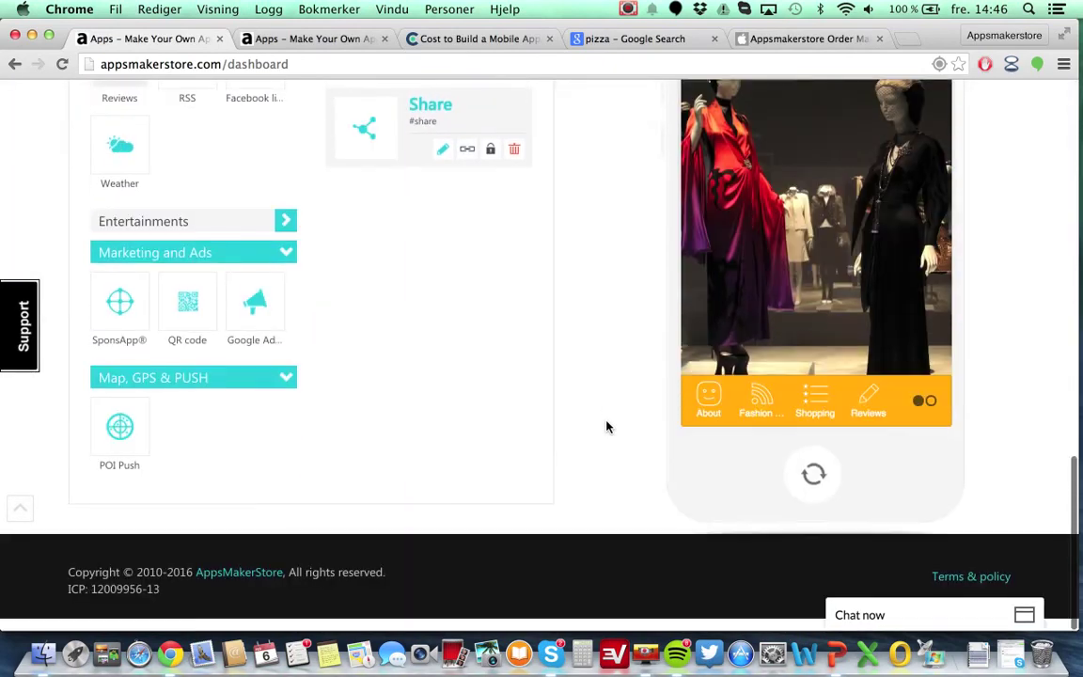
{"action": "scroll", "coordinate": [606, 426], "scroll_direction": "up", "scroll_amount": 15}
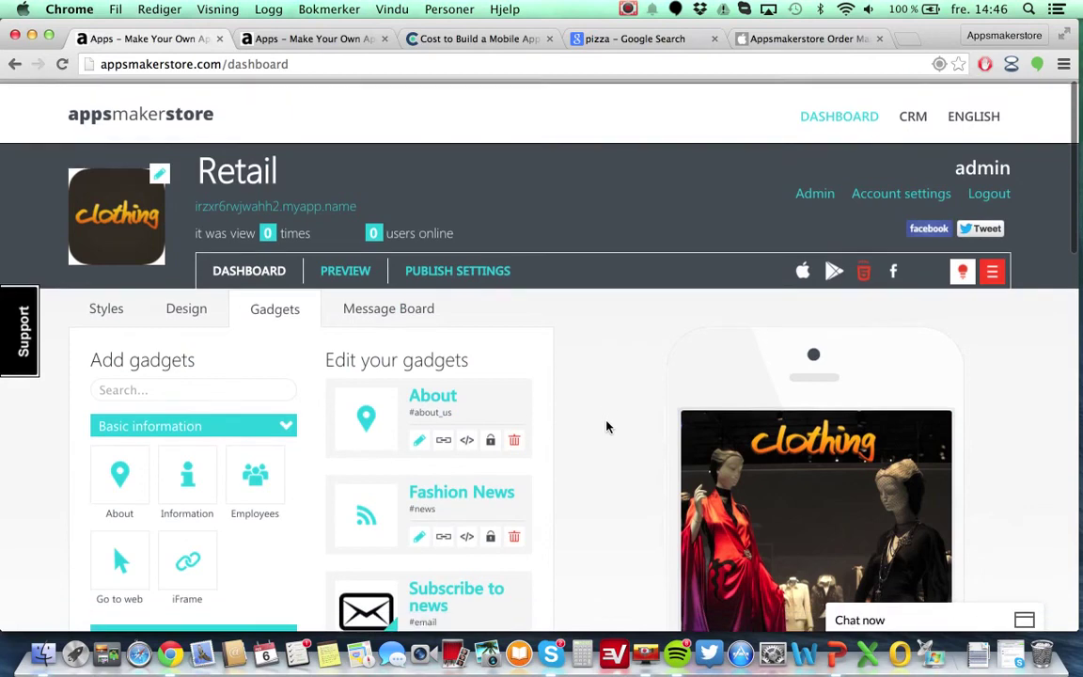